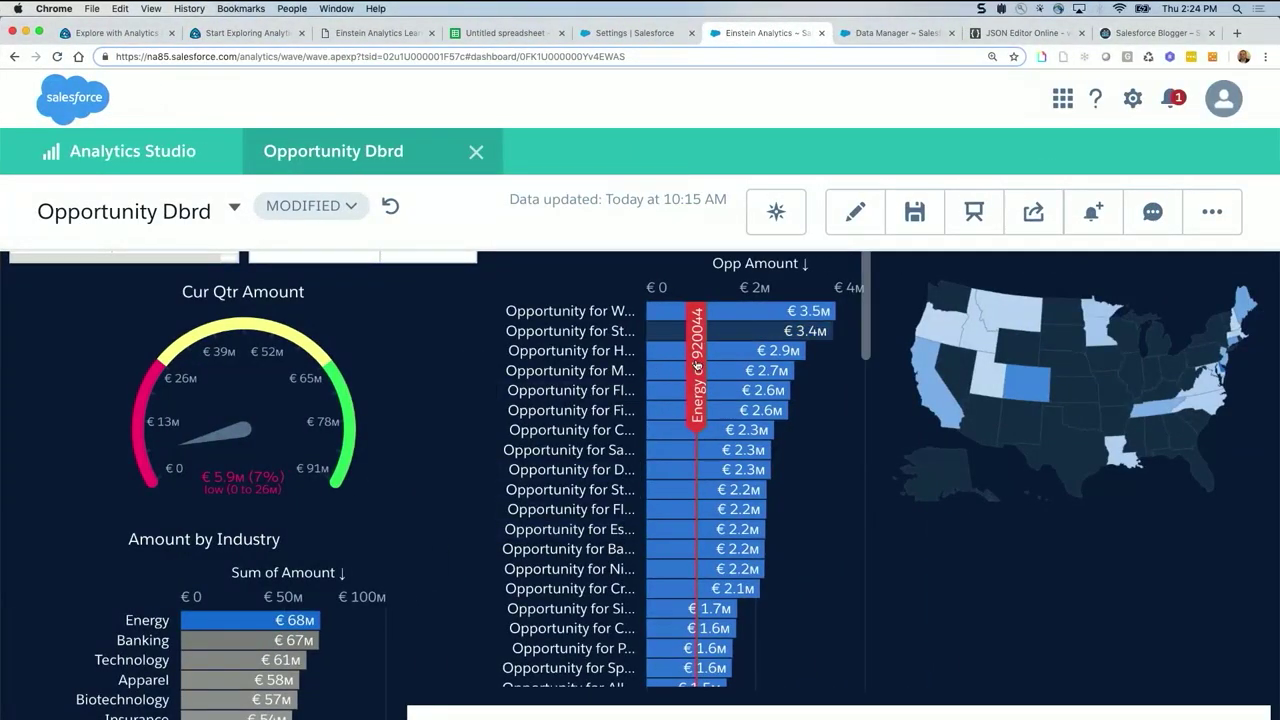
# Reset the Opportunity Dbrd to its original state
pyautogui.scroll(-10, 452, 479)
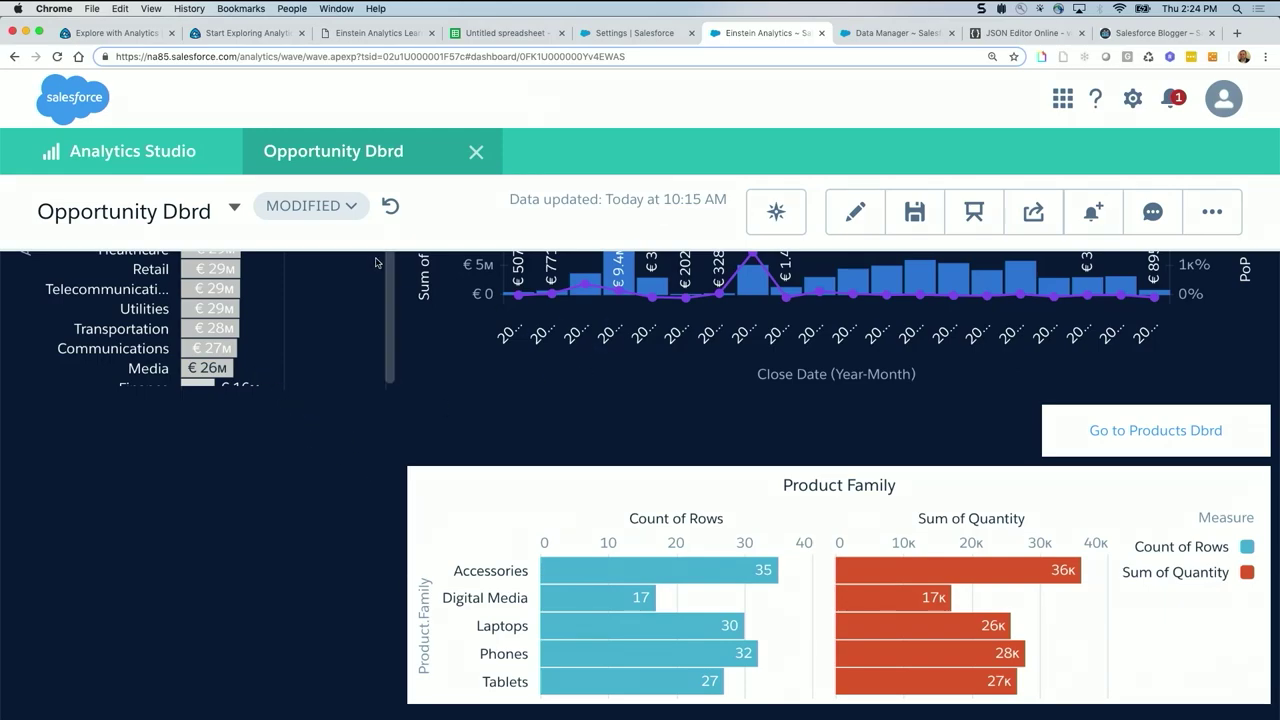
pyautogui.click(390, 205)
pyautogui.scroll(-10, 334, 516)
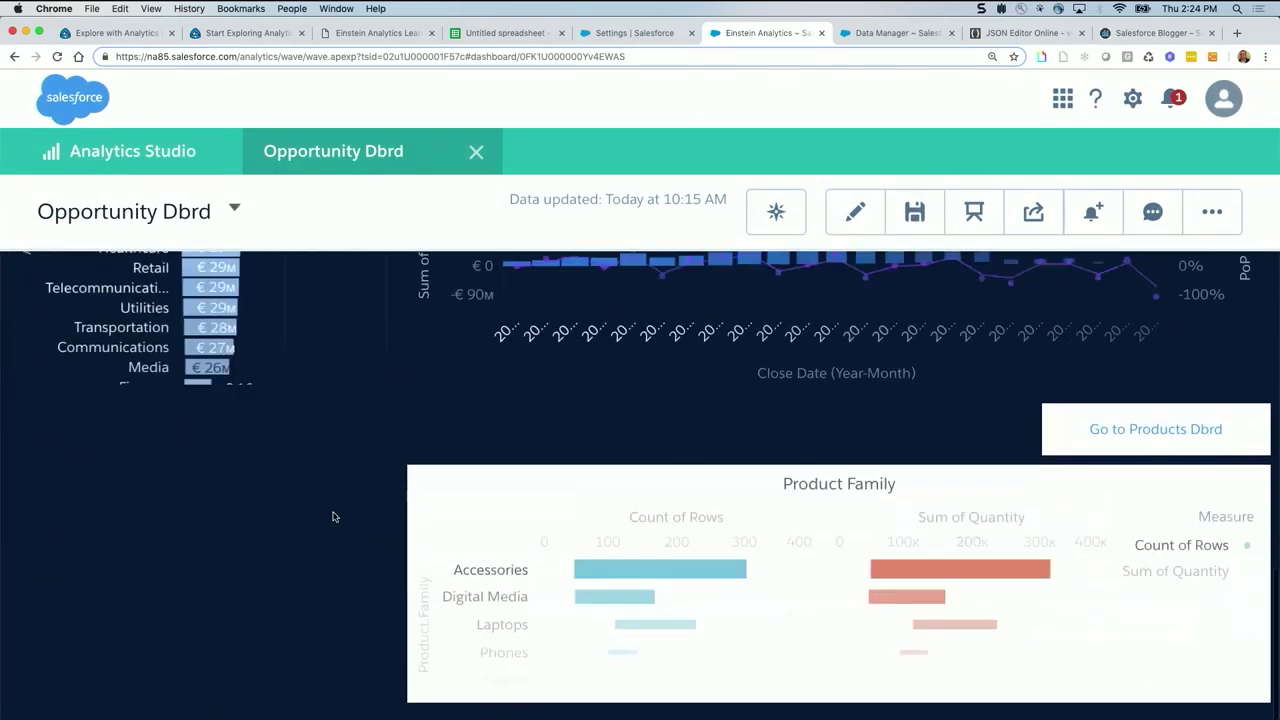
# Filter to the Utilities industry, check Product Family, then open the dashboard designer
pyautogui.moveTo(650, 608)
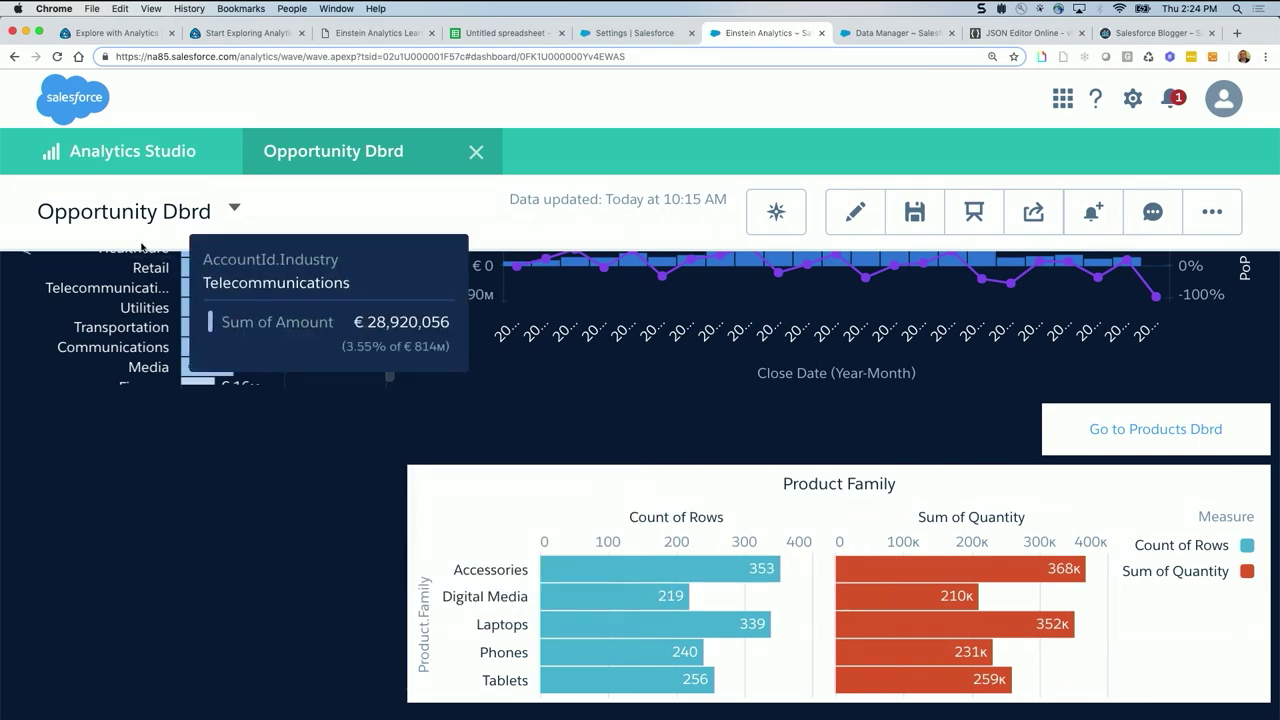
pyautogui.click(205, 307)
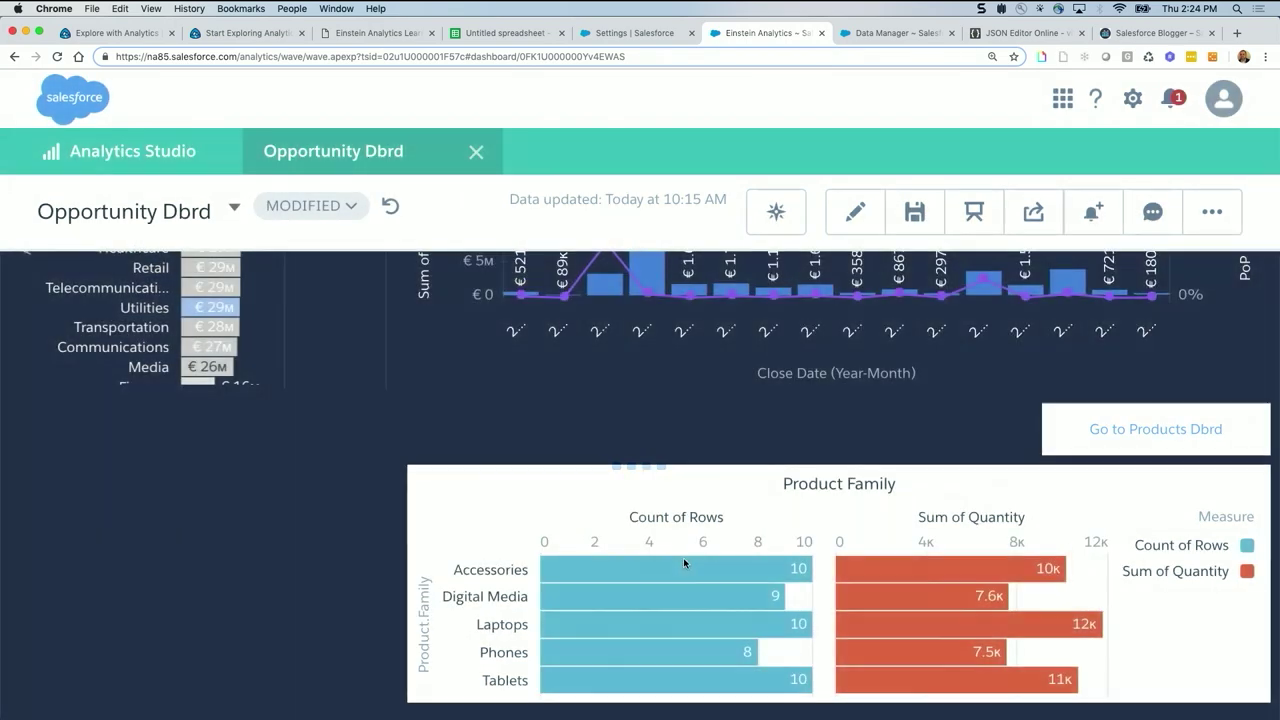
pyautogui.scroll(5, 366, 404)
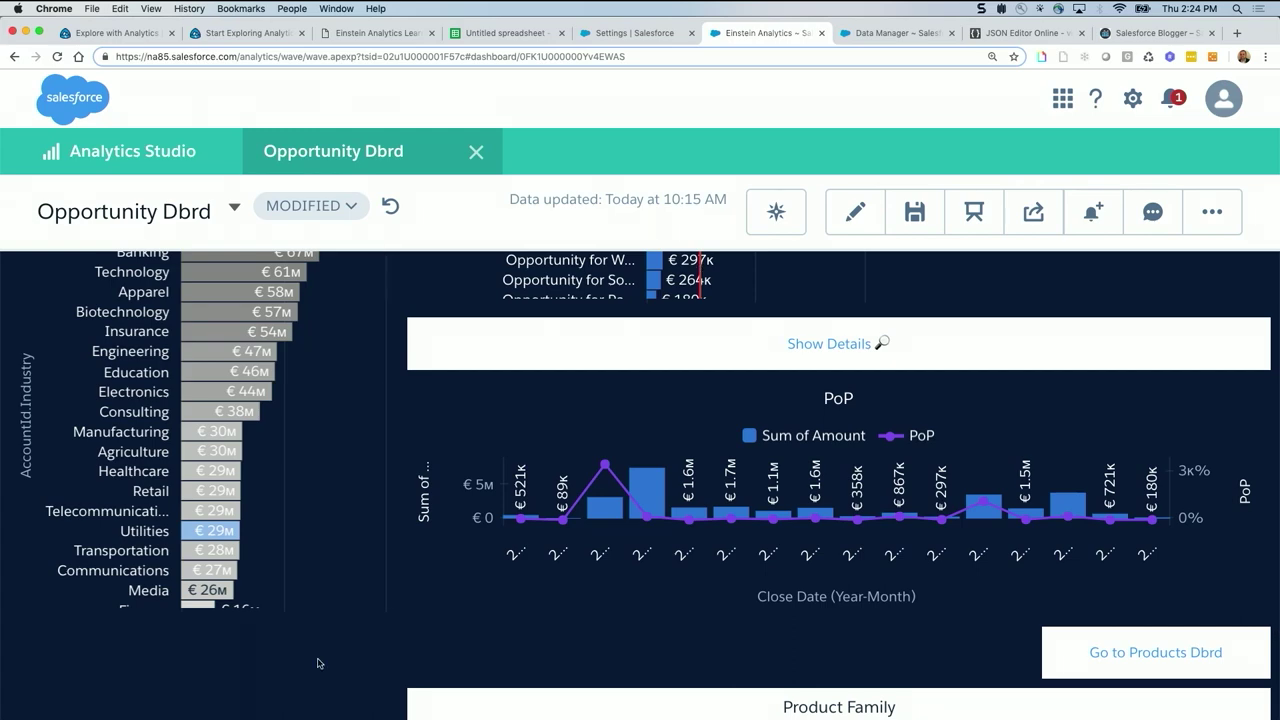
pyautogui.scroll(-5, 318, 663)
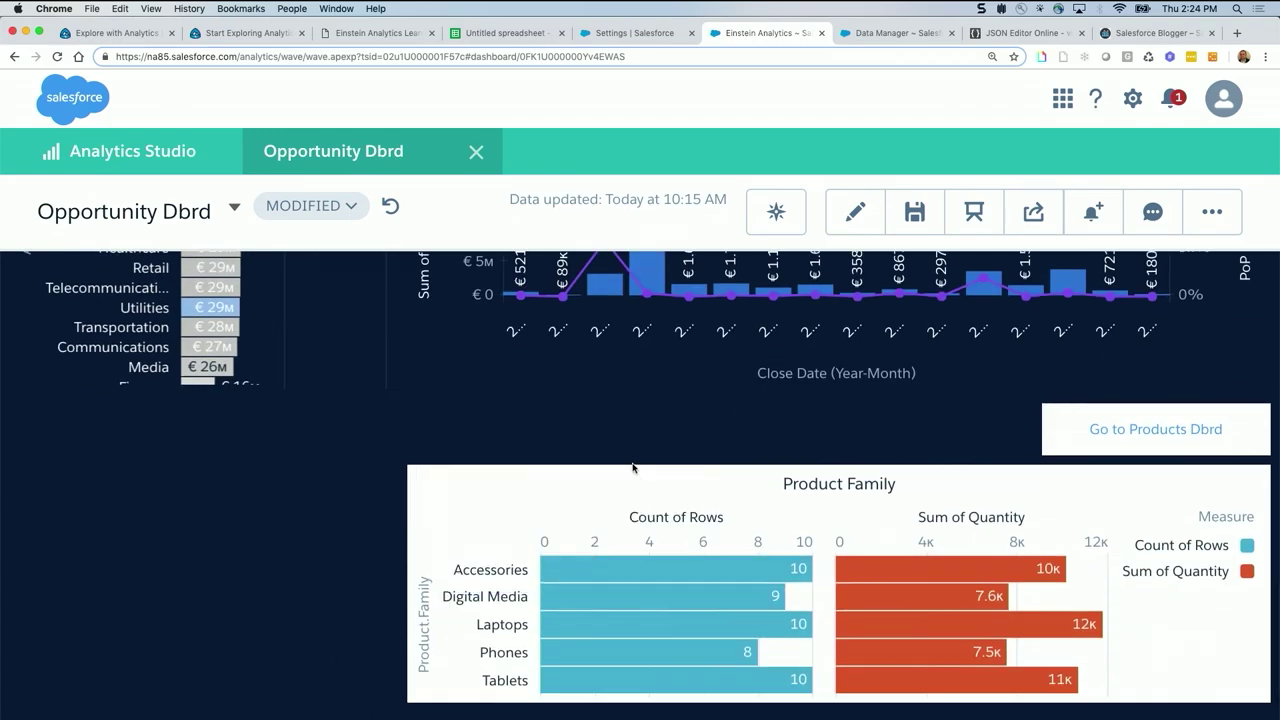
pyautogui.scroll(12, 323, 423)
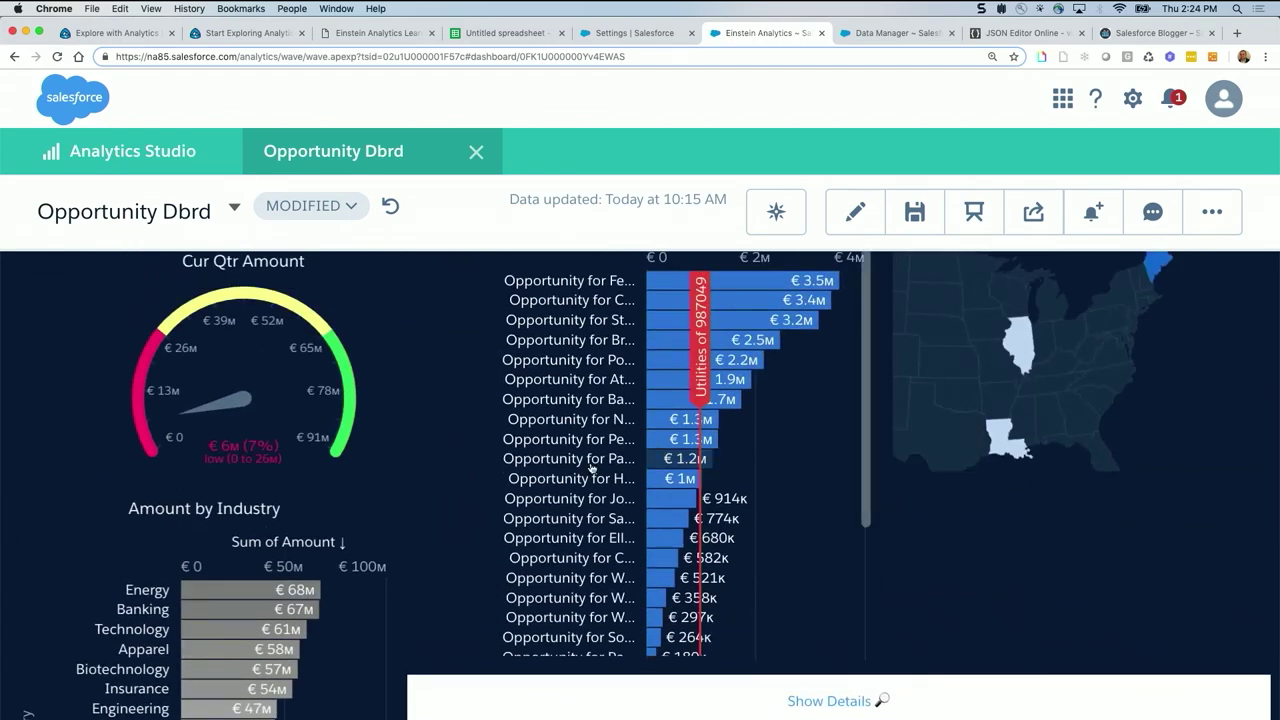
pyautogui.scroll(-1, 371, 549)
pyautogui.scroll(-12, 371, 549)
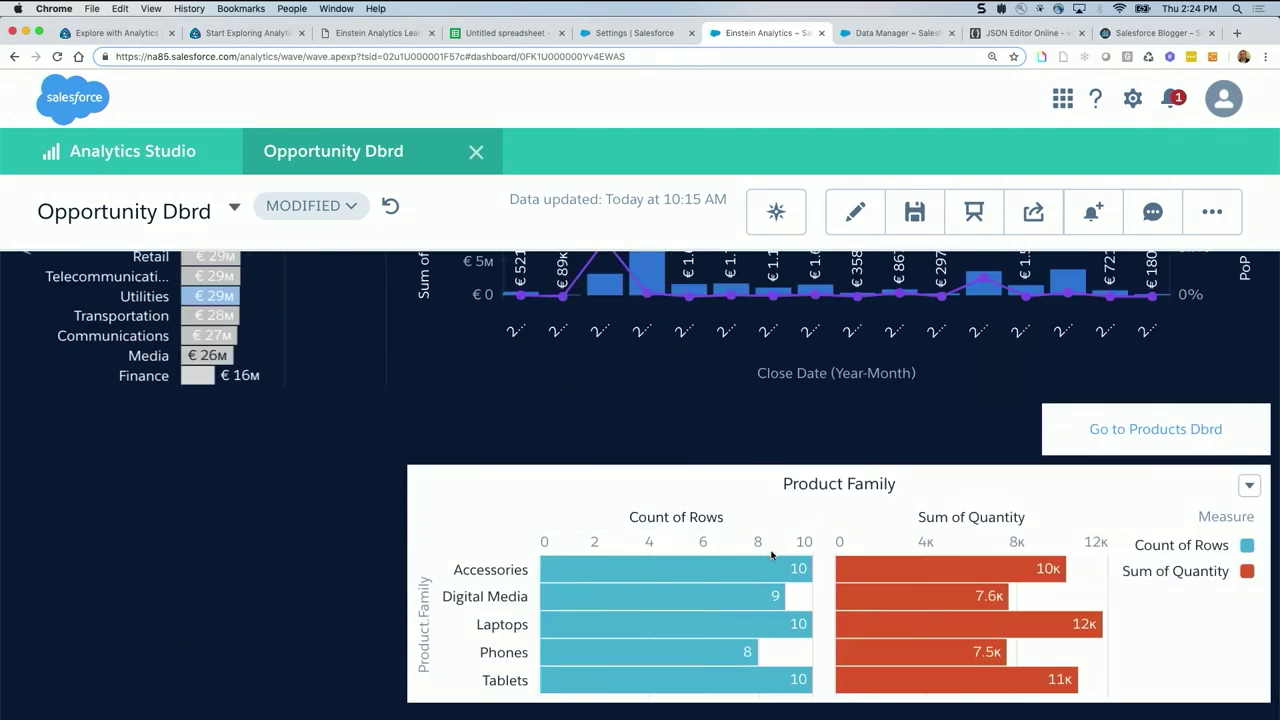
pyautogui.click(855, 211)
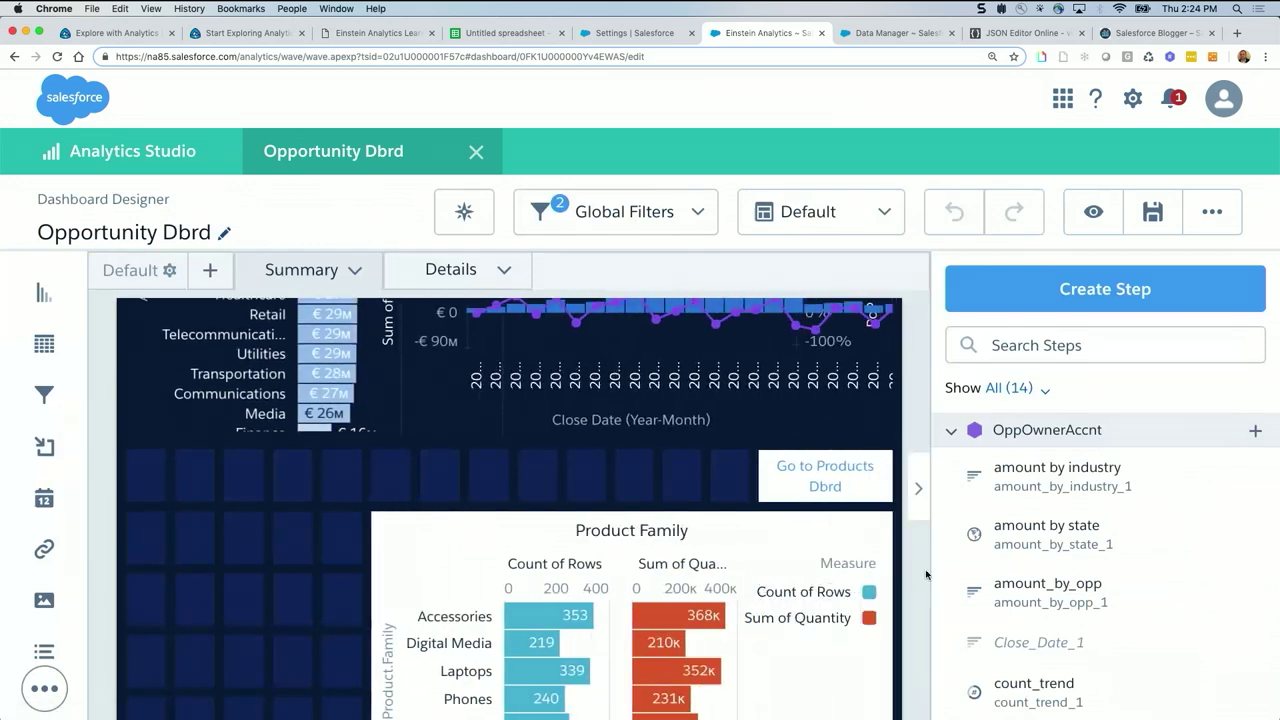
# Collapse the OppOwnerAccnt step group and preview the dashboard in view mode
pyautogui.click(951, 430)
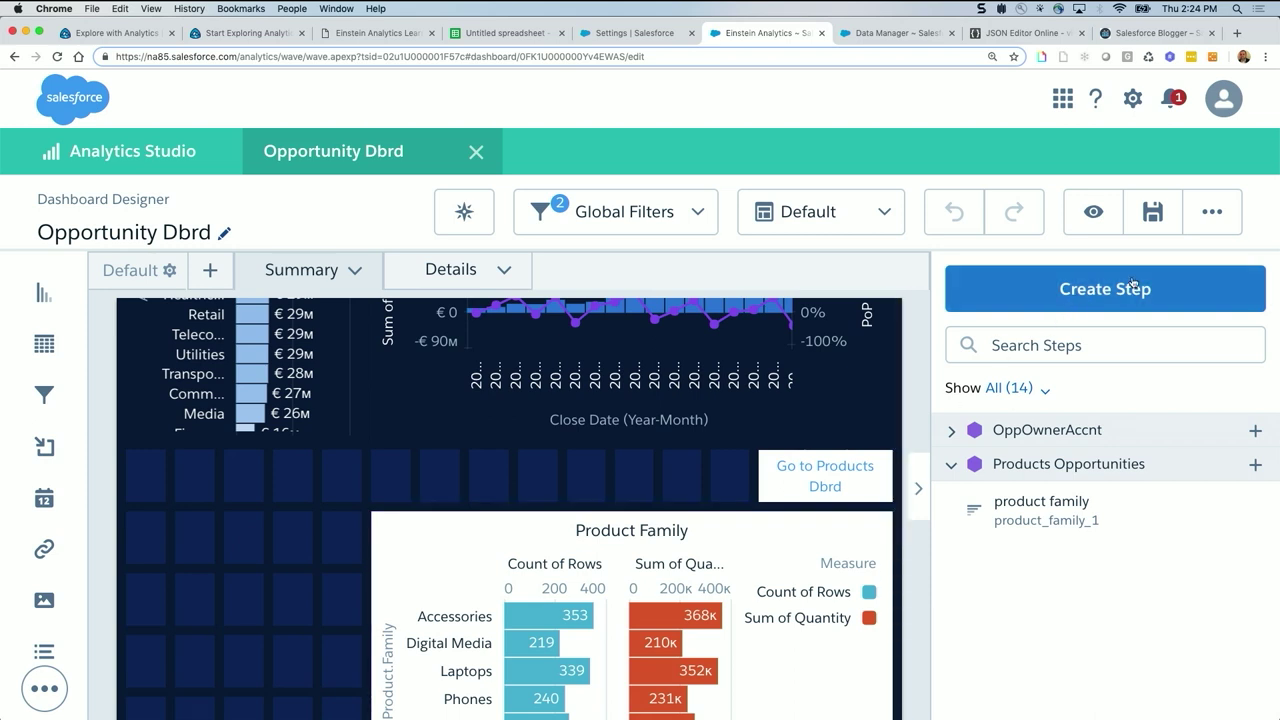
pyautogui.click(1212, 211)
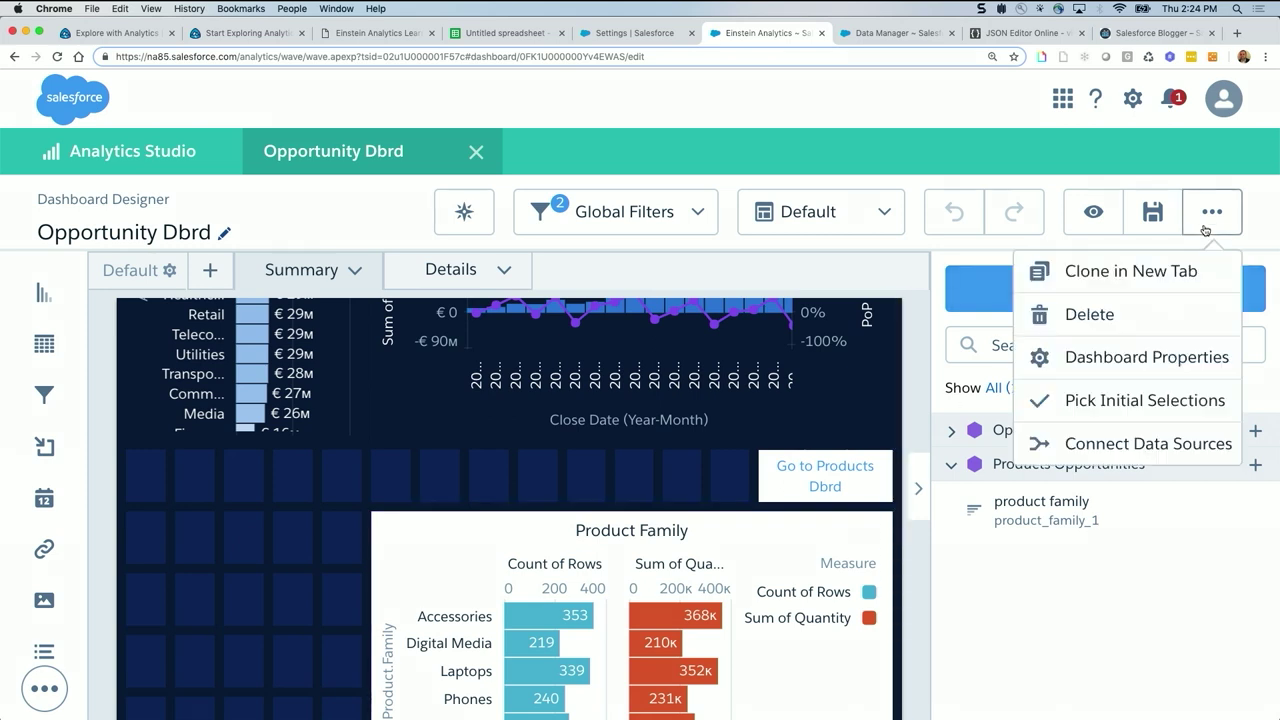
pyautogui.click(1007, 254)
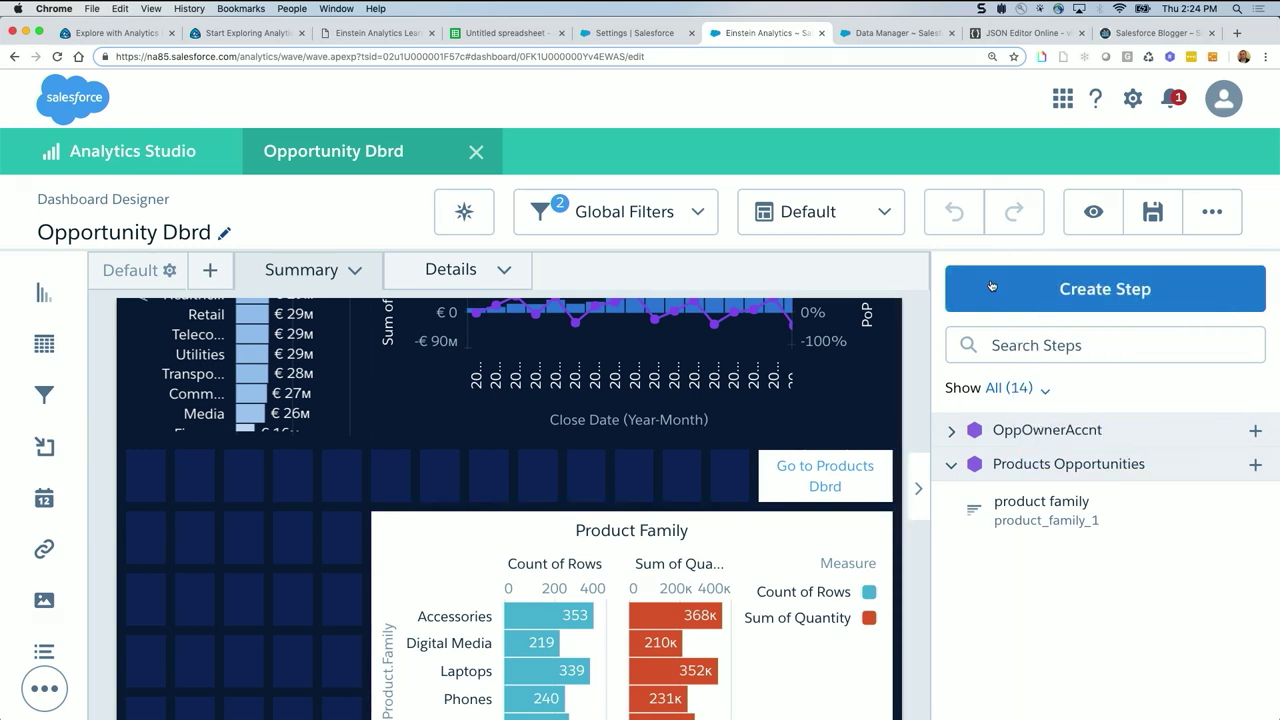
pyautogui.click(1079, 225)
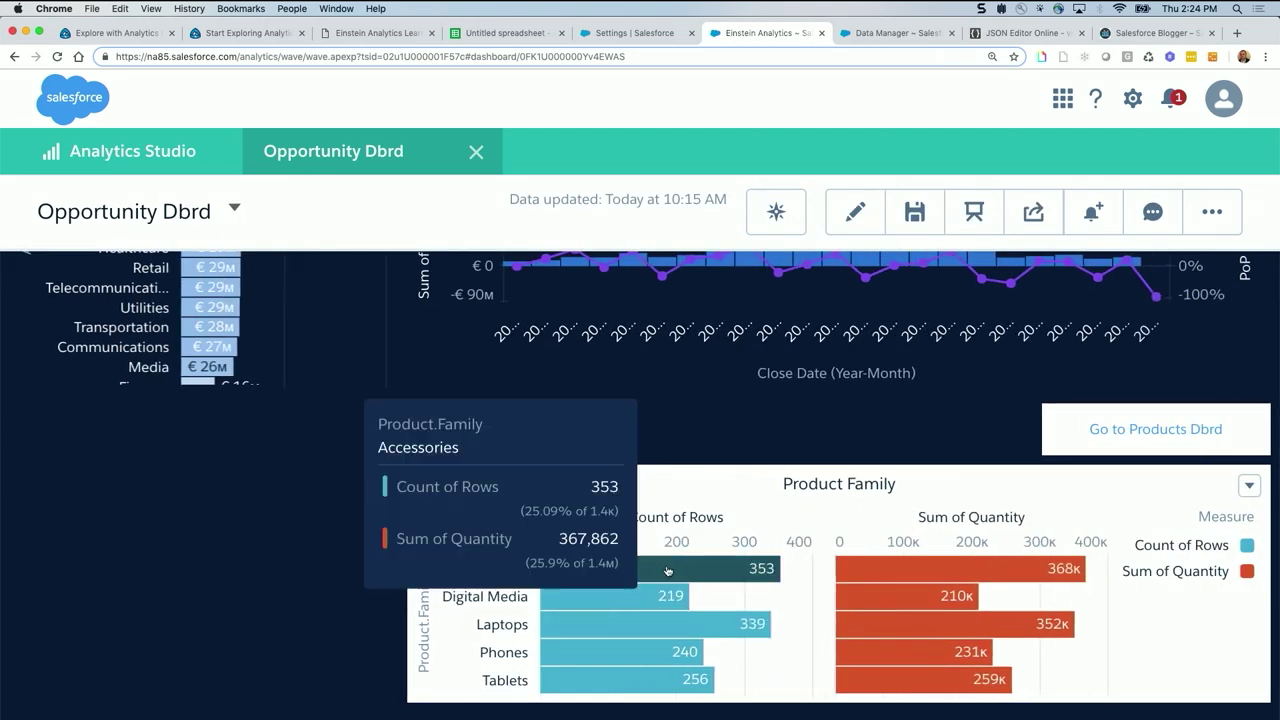
# Filter by the Accessories bar, review the charts, then reopen the designer
pyautogui.click(668, 571)
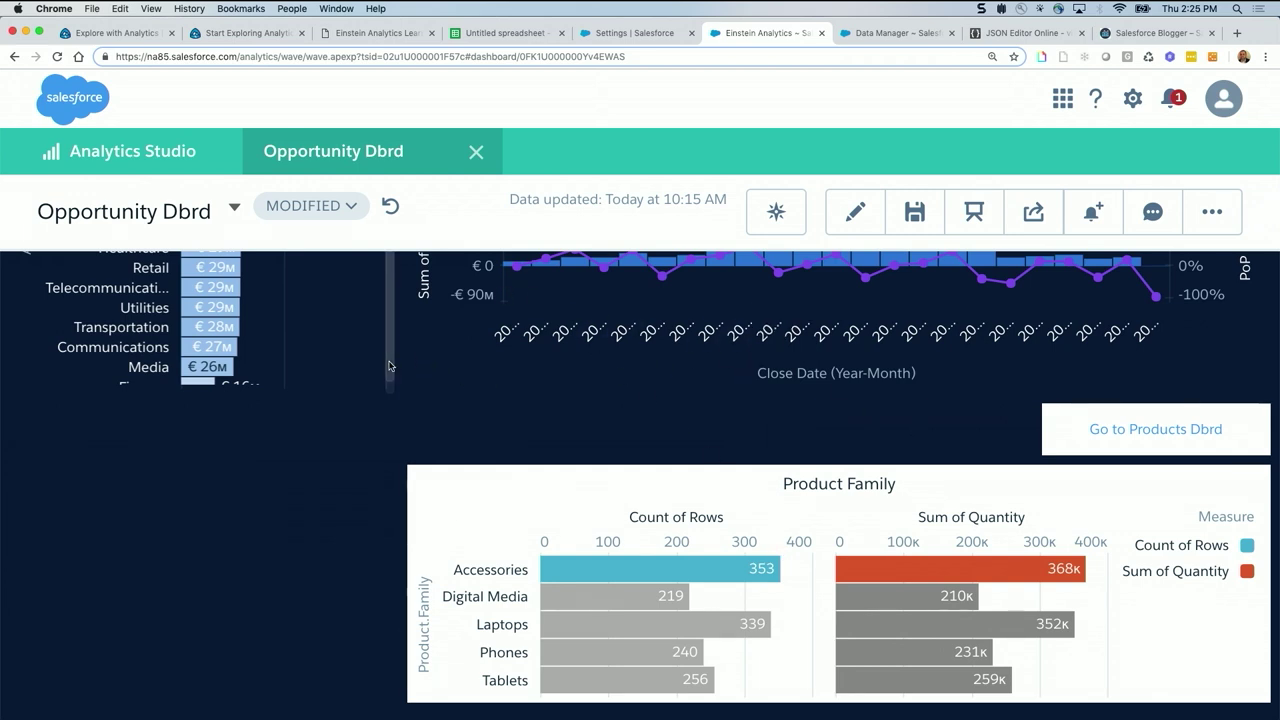
pyautogui.scroll(5, 387, 433)
pyautogui.scroll(3, 387, 433)
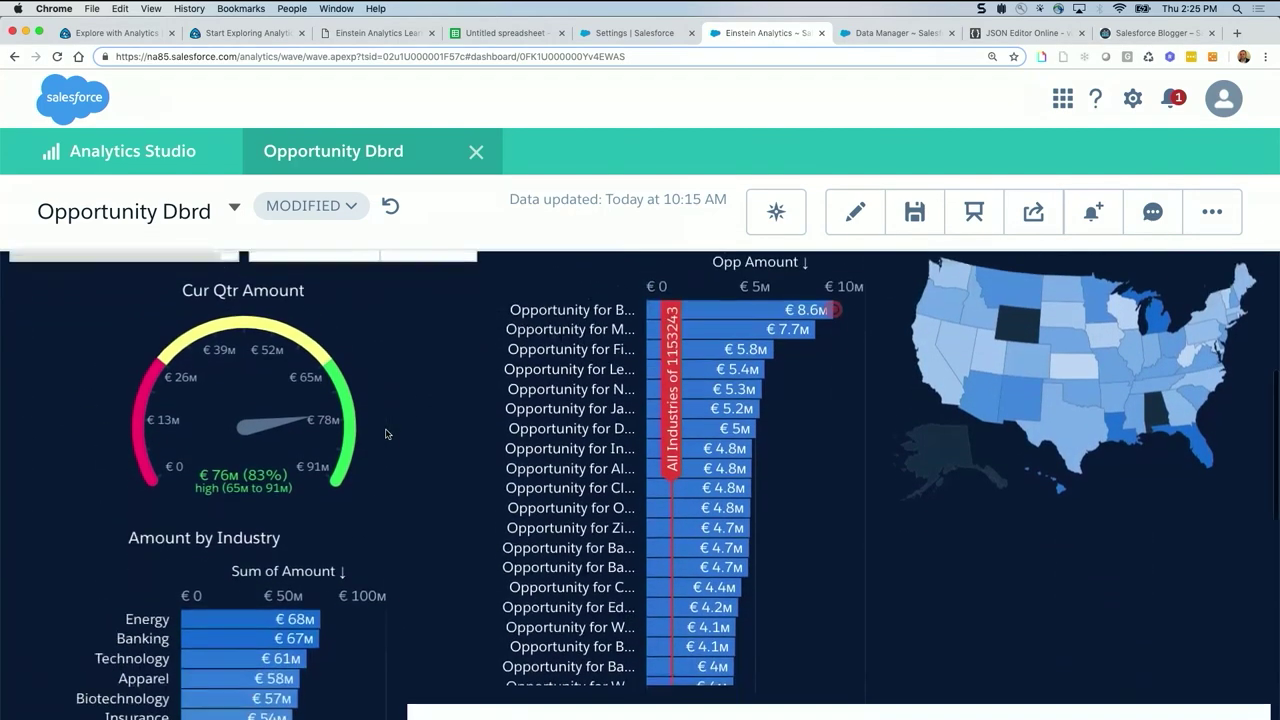
pyautogui.scroll(-4, 387, 433)
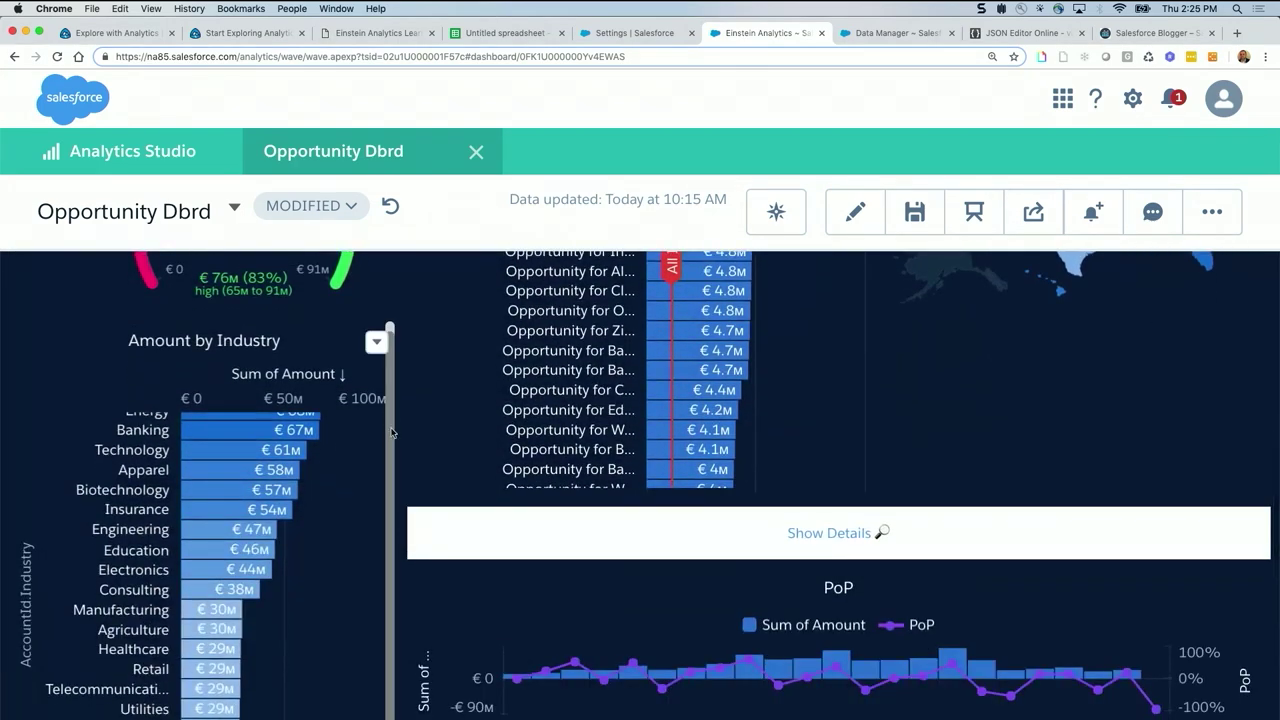
pyautogui.scroll(-6, 387, 433)
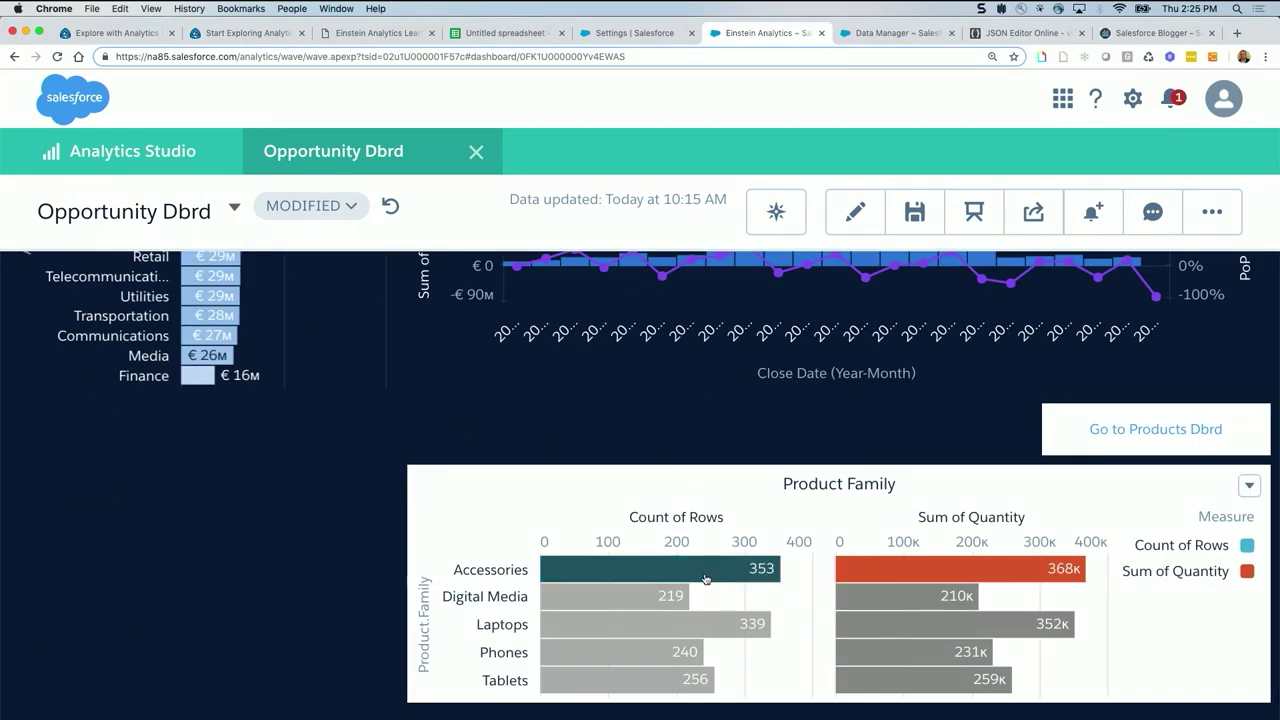
pyautogui.moveTo(716, 585)
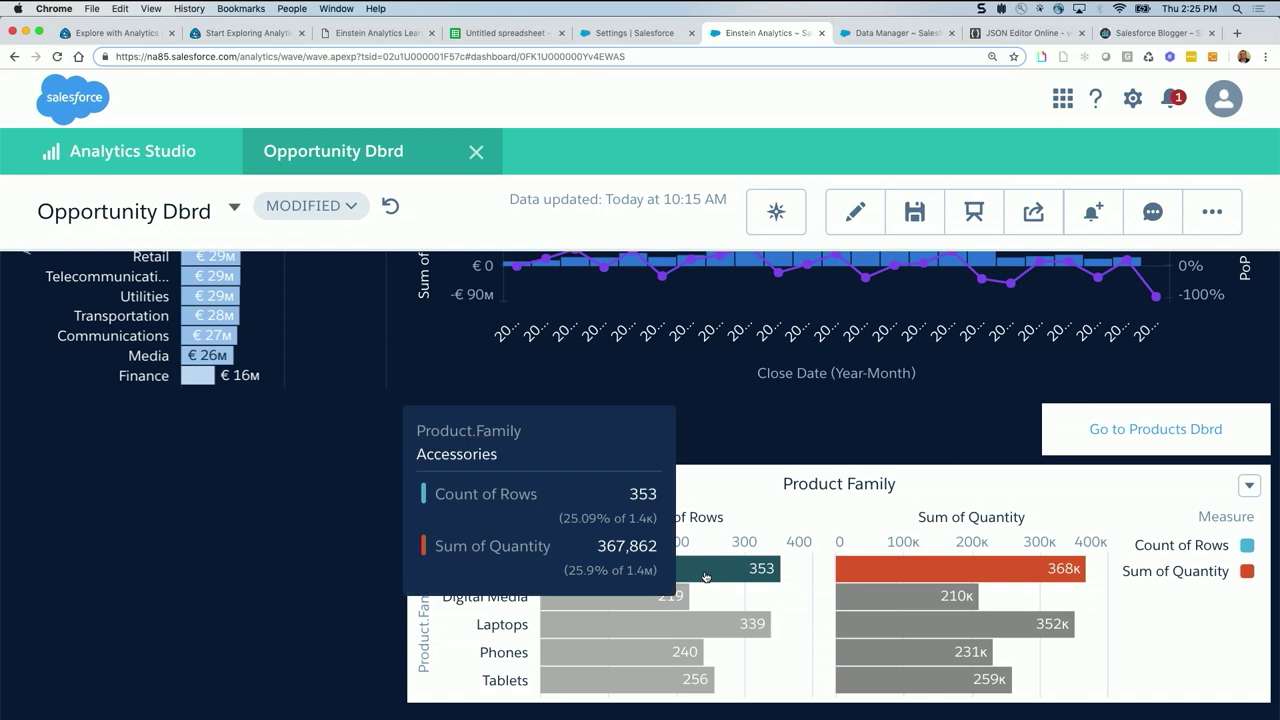
pyautogui.click(854, 213)
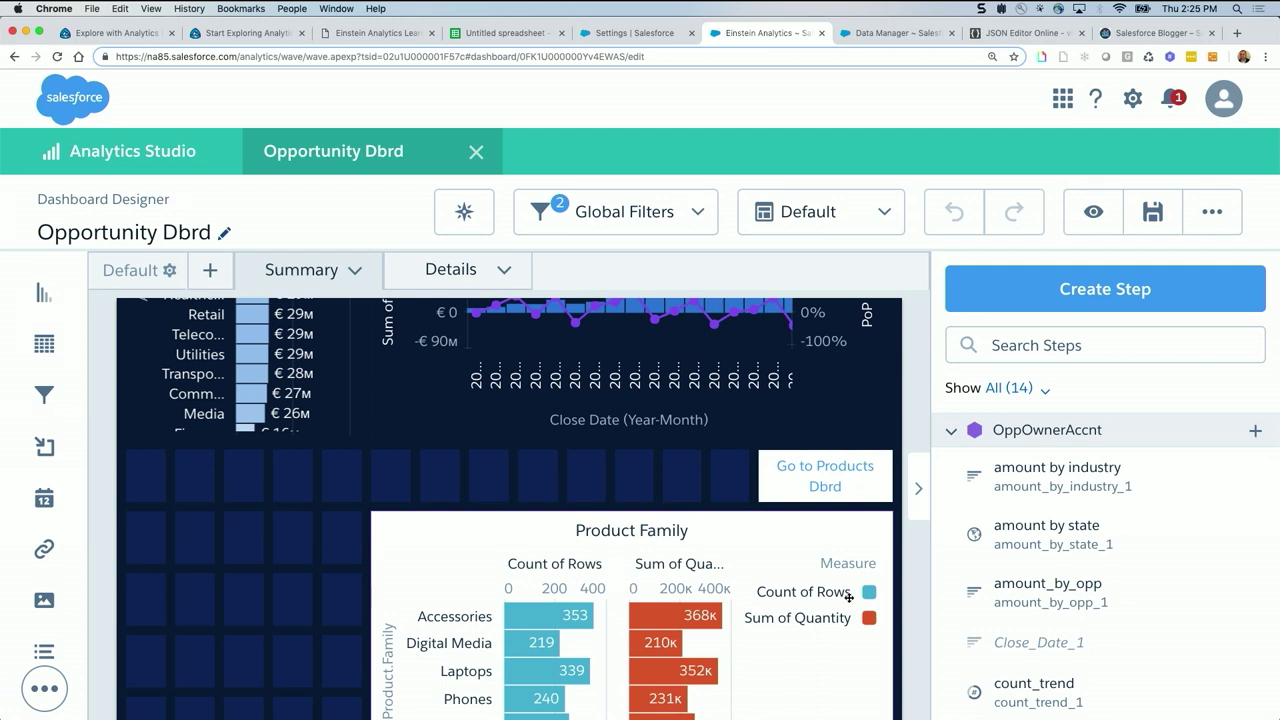
# Collapse OppOwnerAccnt to reveal Products Opportunities, then start a new step
pyautogui.click(951, 430)
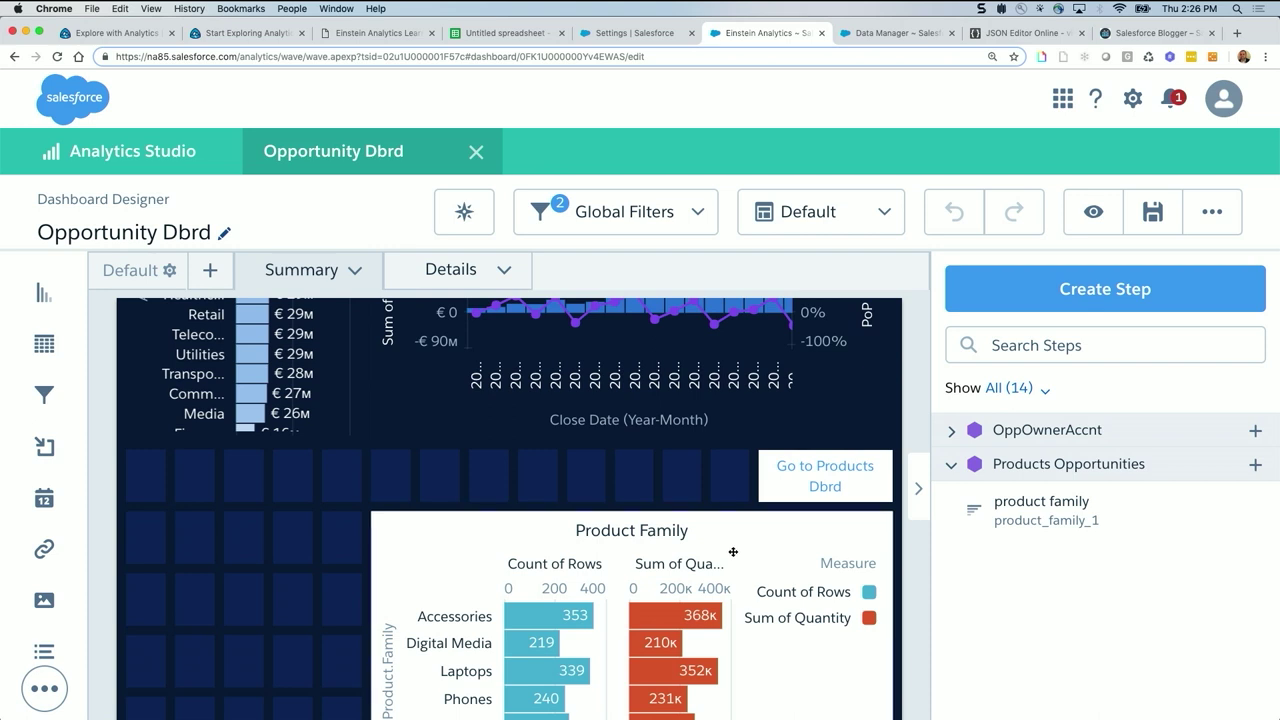
pyautogui.click(1105, 289)
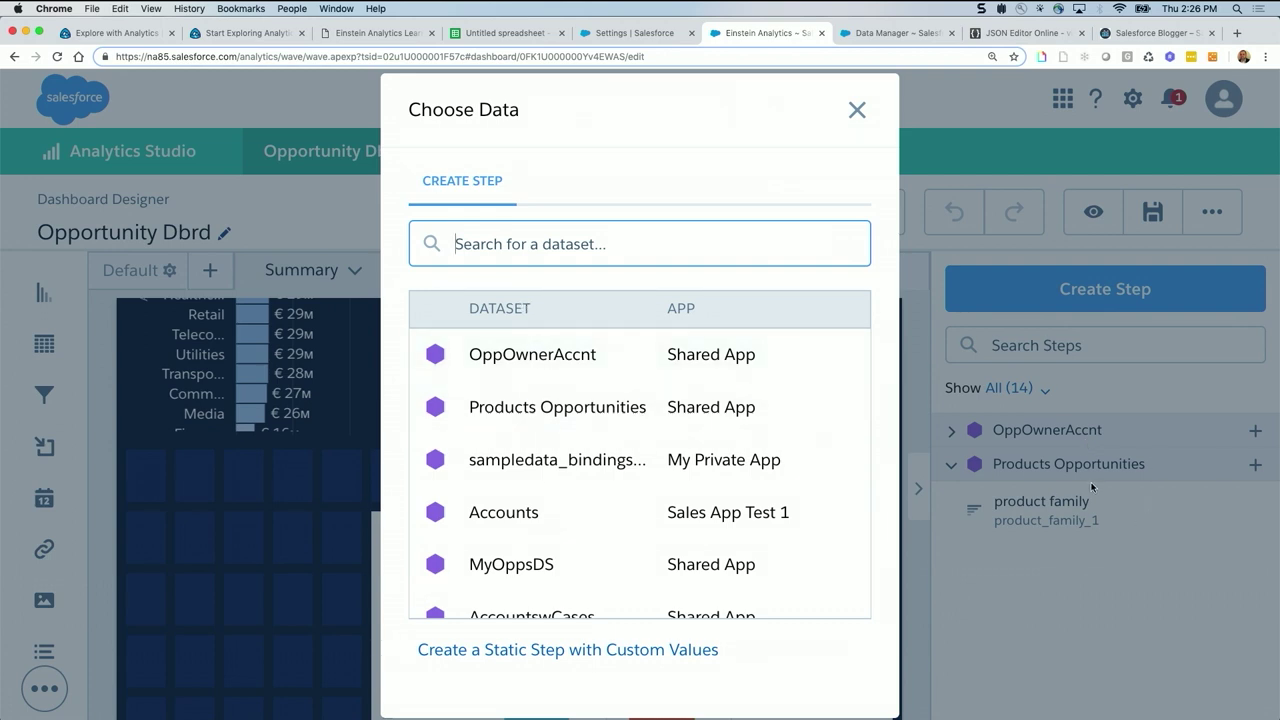
# Base a new step on Products Opportunities and name it result_step
pyautogui.click(603, 405)
pyautogui.click(104, 112)
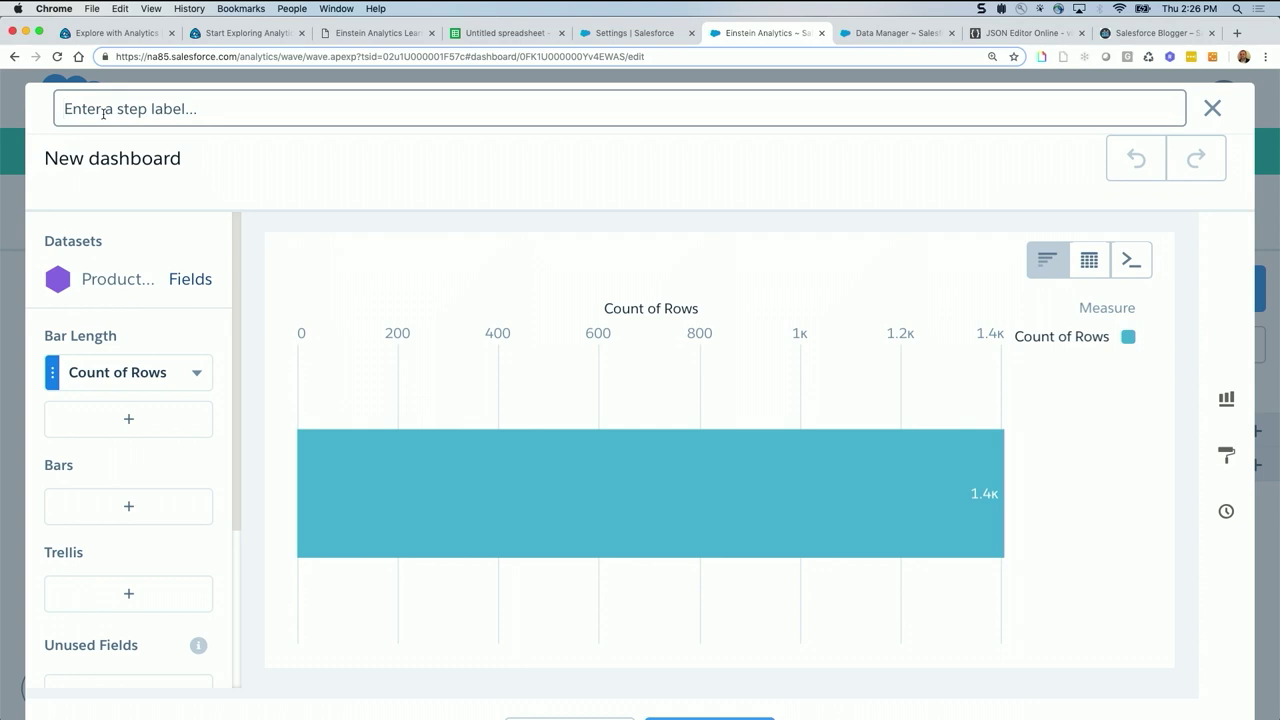
pyautogui.write('result_')
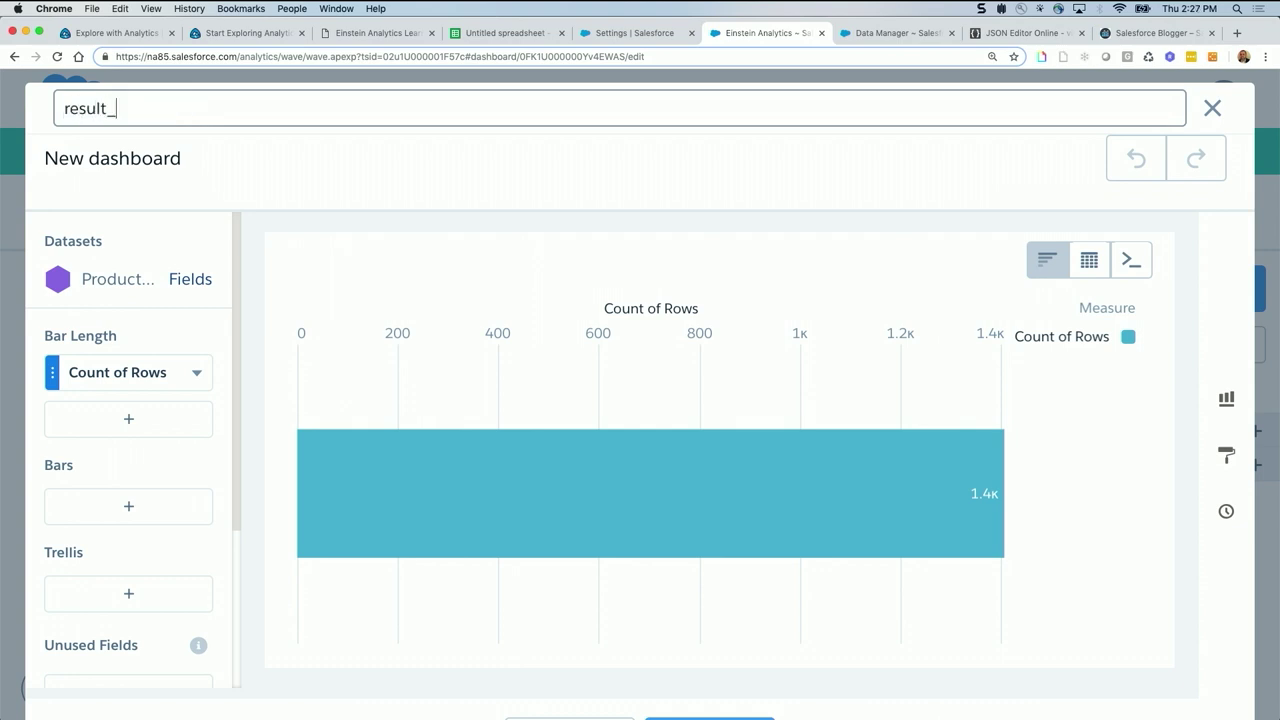
pyautogui.write('step')
# Group result_step's bars by Opportunity.Name, check the SAQL, and add it as a bar chart
pyautogui.click(128, 507)
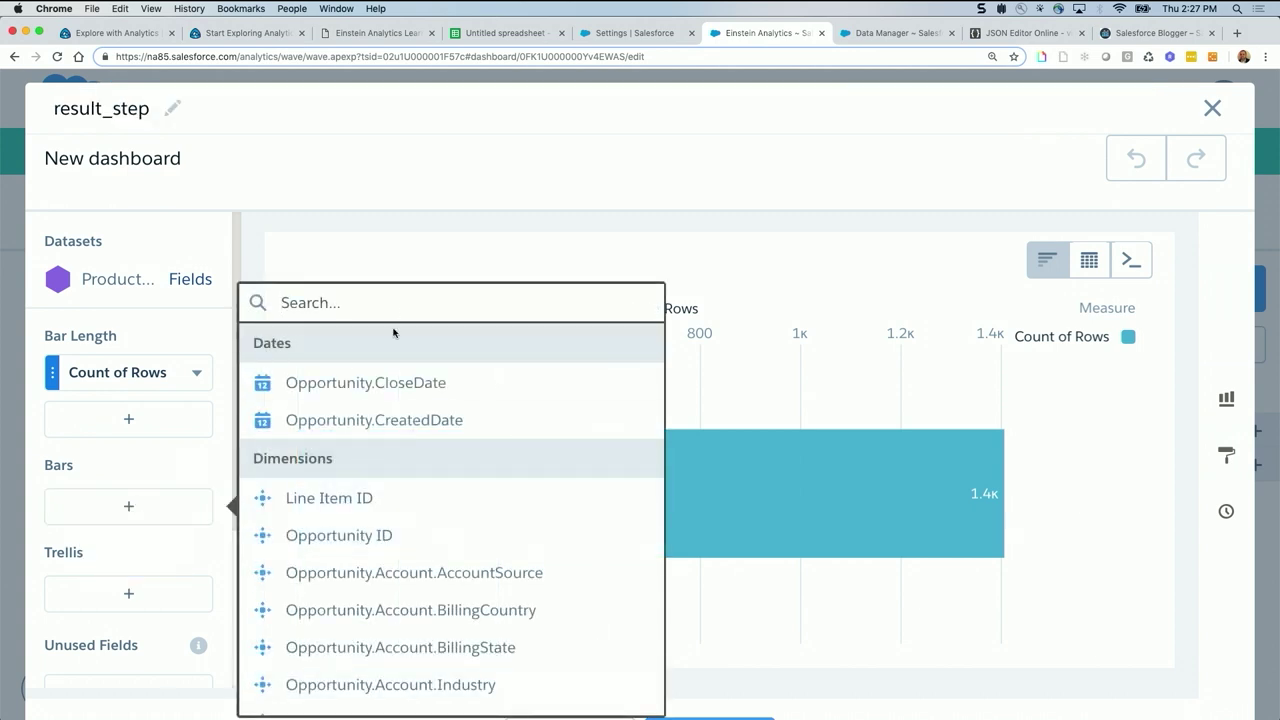
pyautogui.write('name')
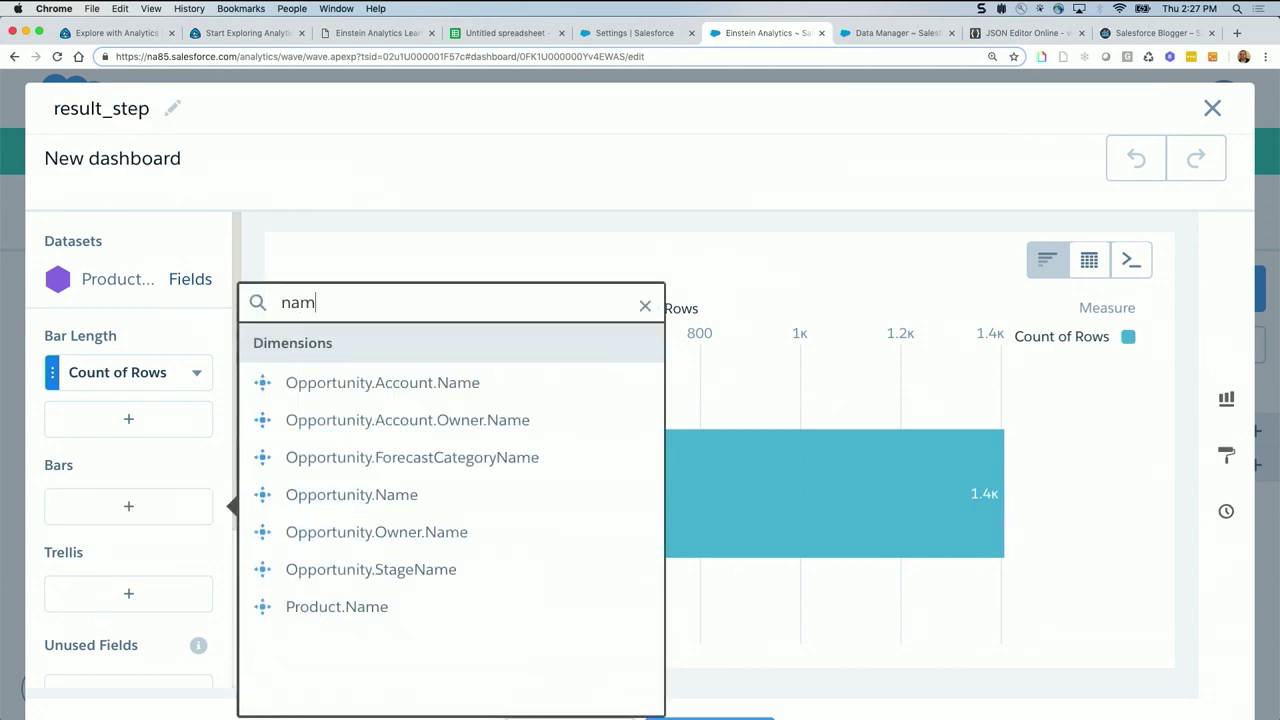
pyautogui.click(382, 492)
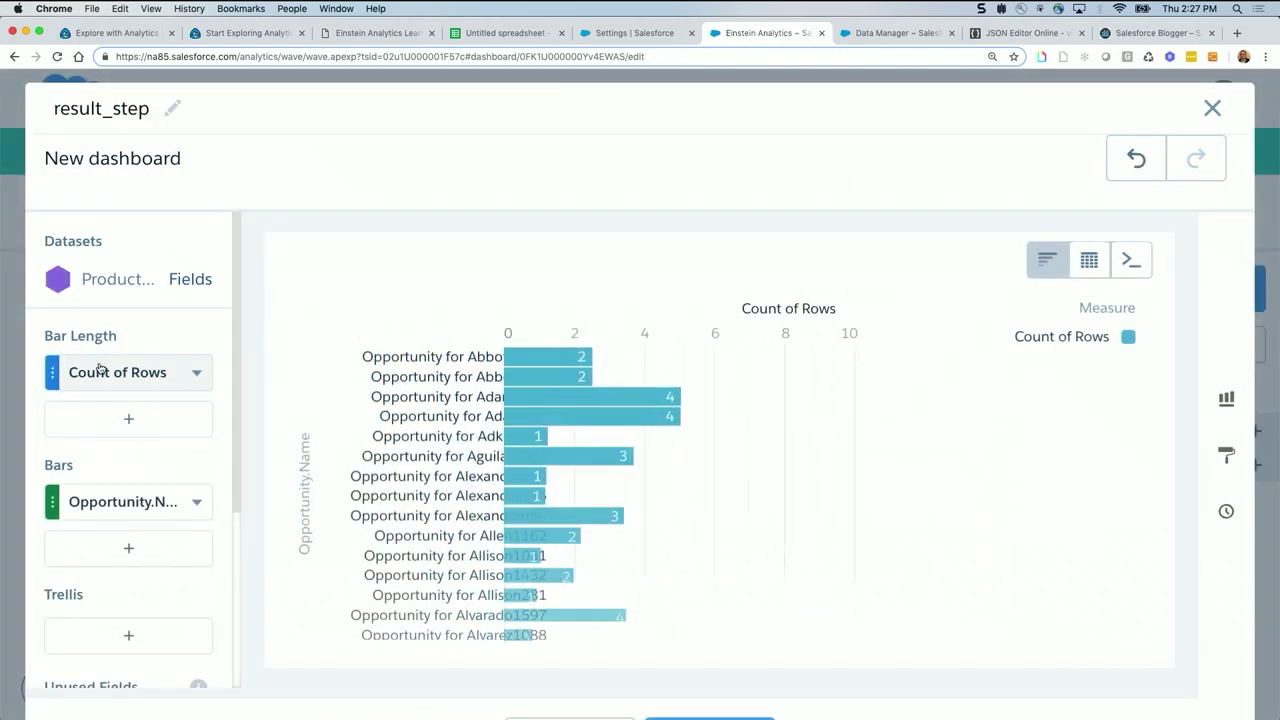
pyautogui.click(1128, 261)
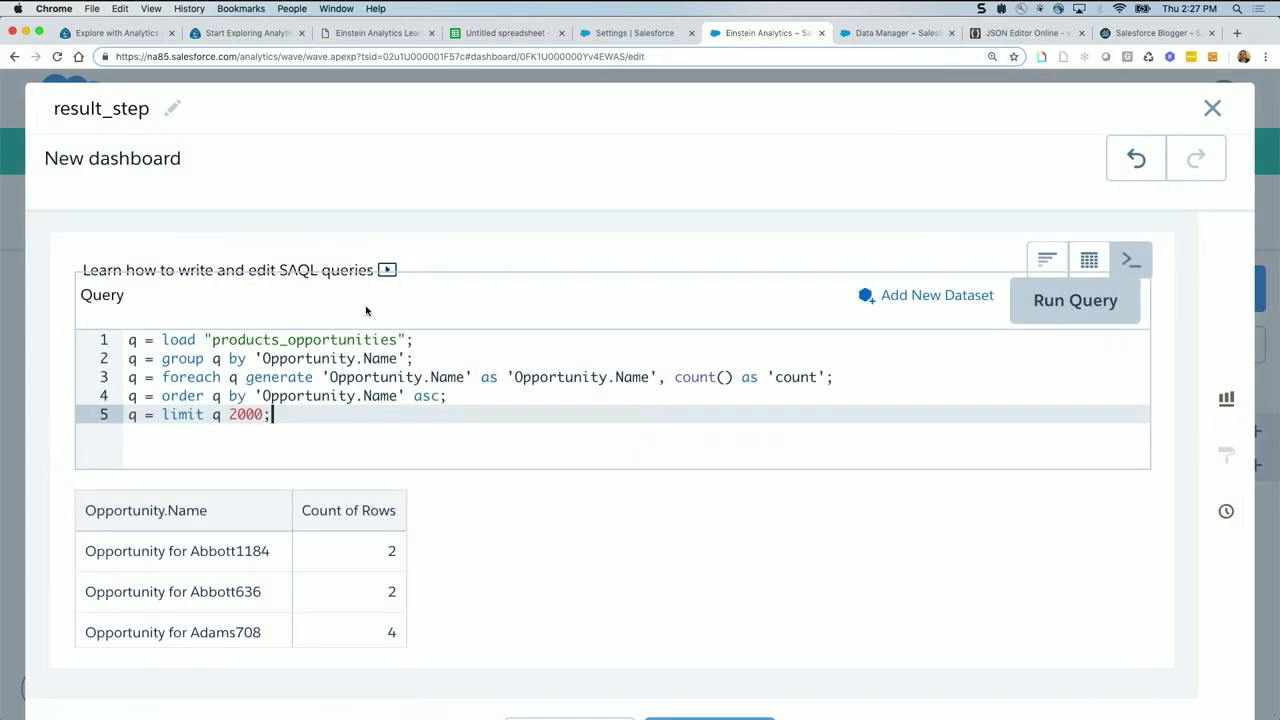
pyautogui.moveTo(263, 358); pyautogui.dragTo(400, 356)
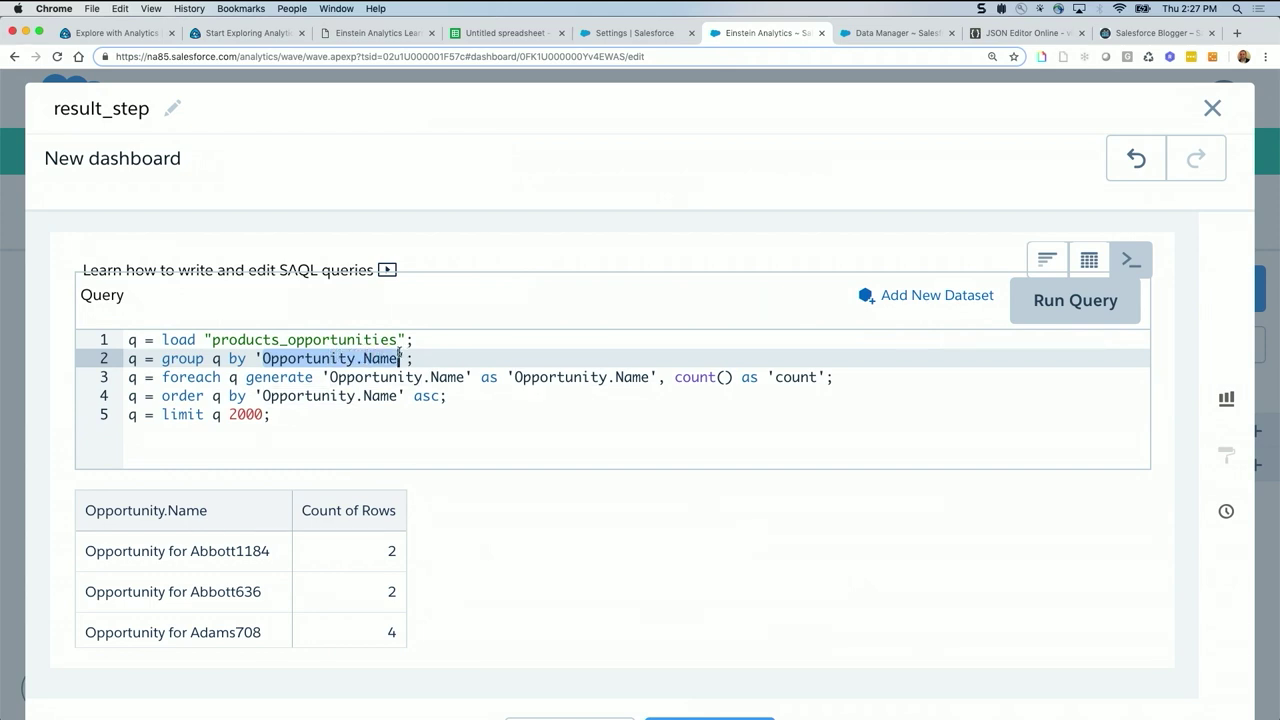
pyautogui.click(1047, 260)
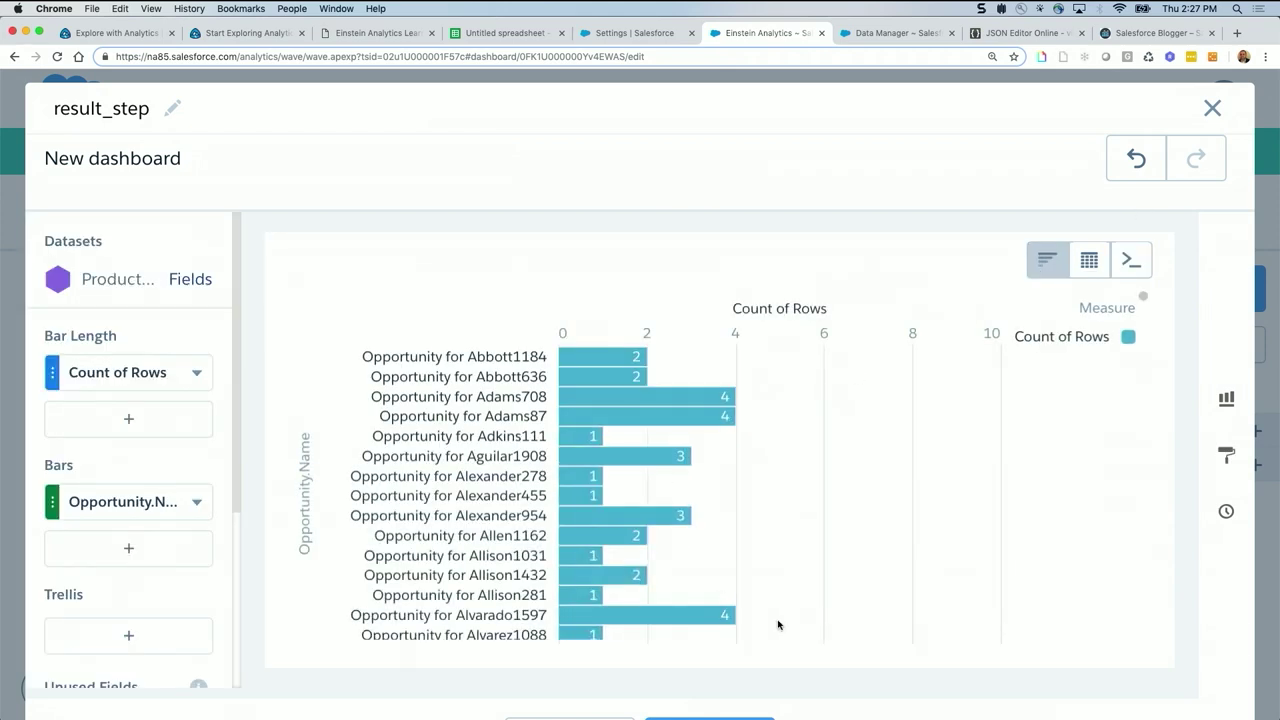
pyautogui.click(740, 716)
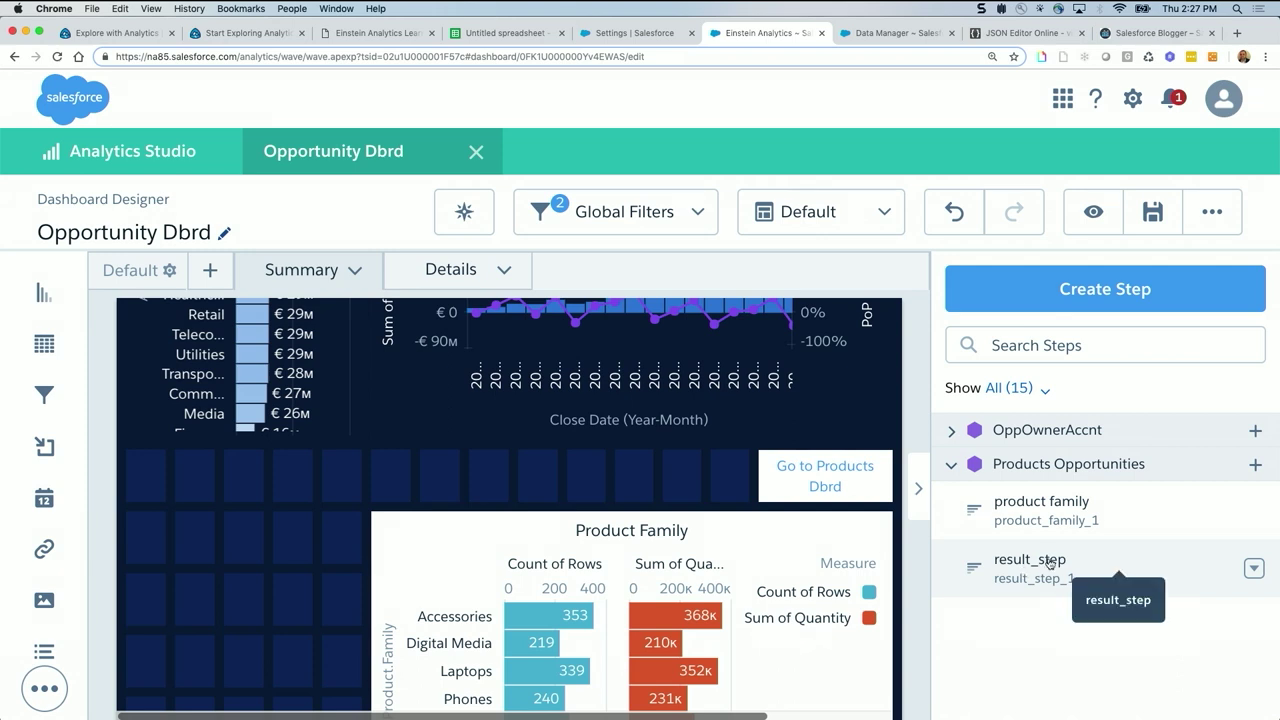
pyautogui.click(272, 390)
pyautogui.scroll(2, 272, 388)
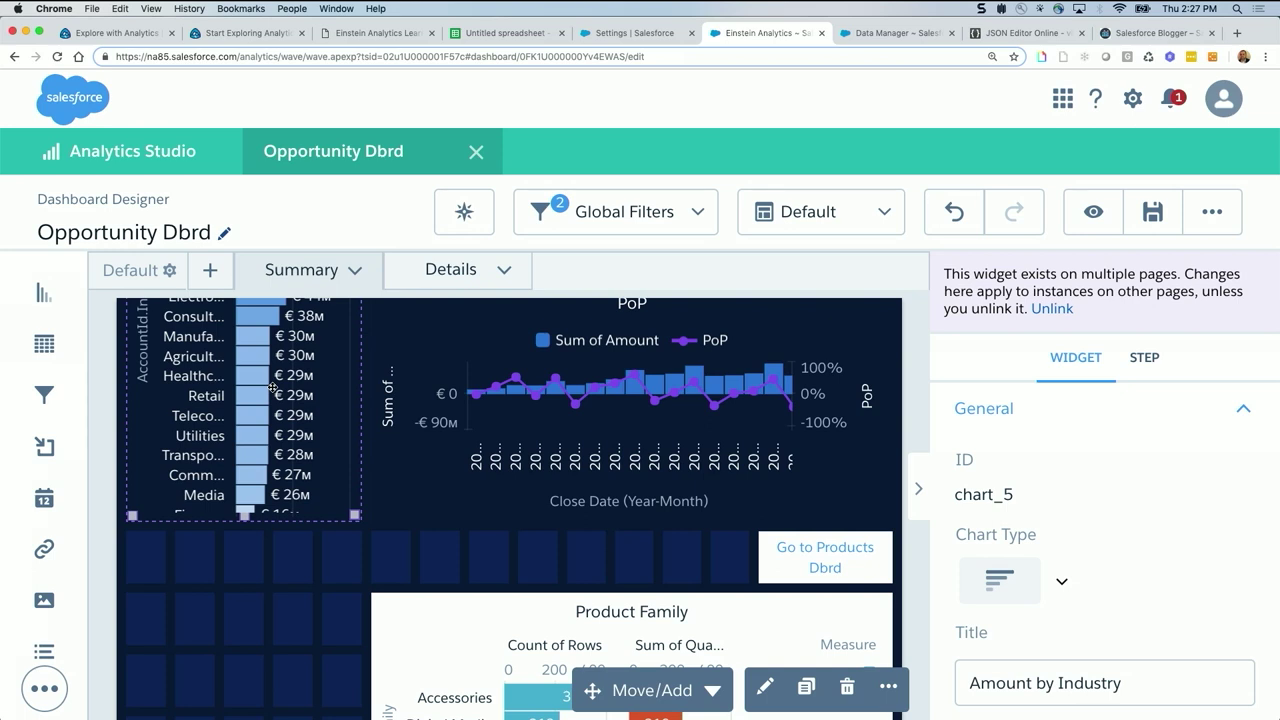
pyautogui.click(1093, 211)
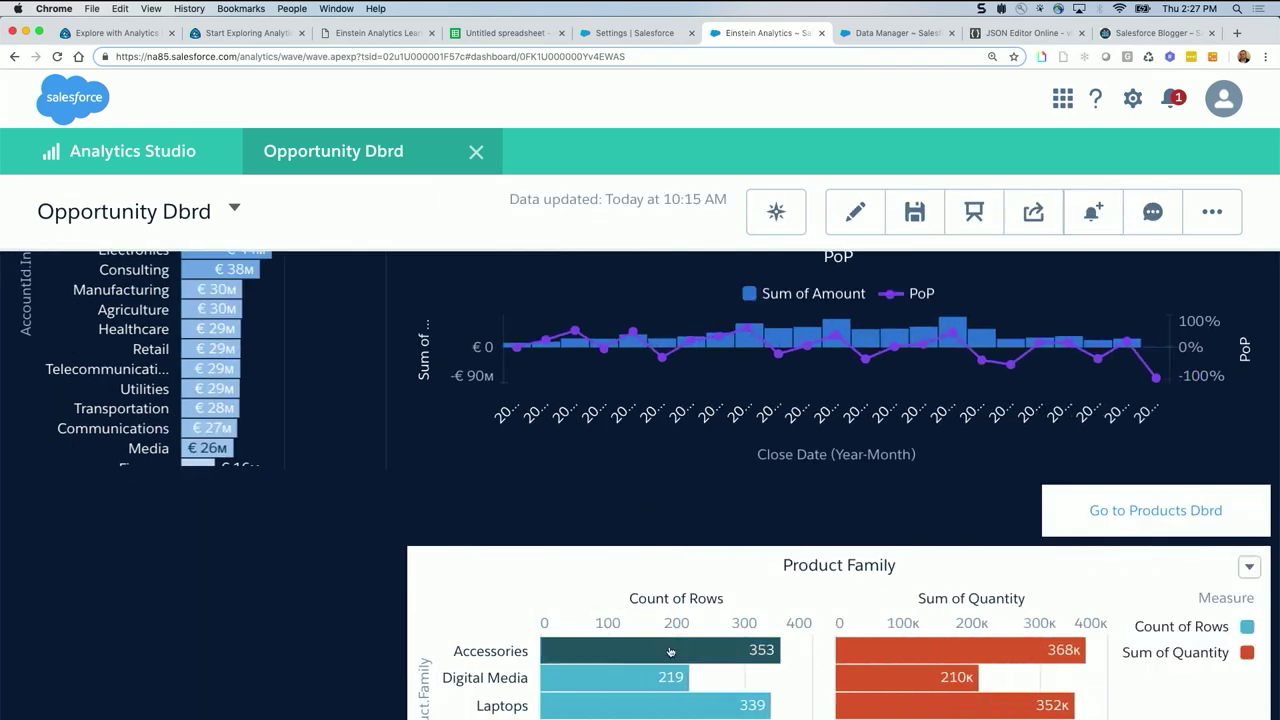
pyautogui.click(670, 651)
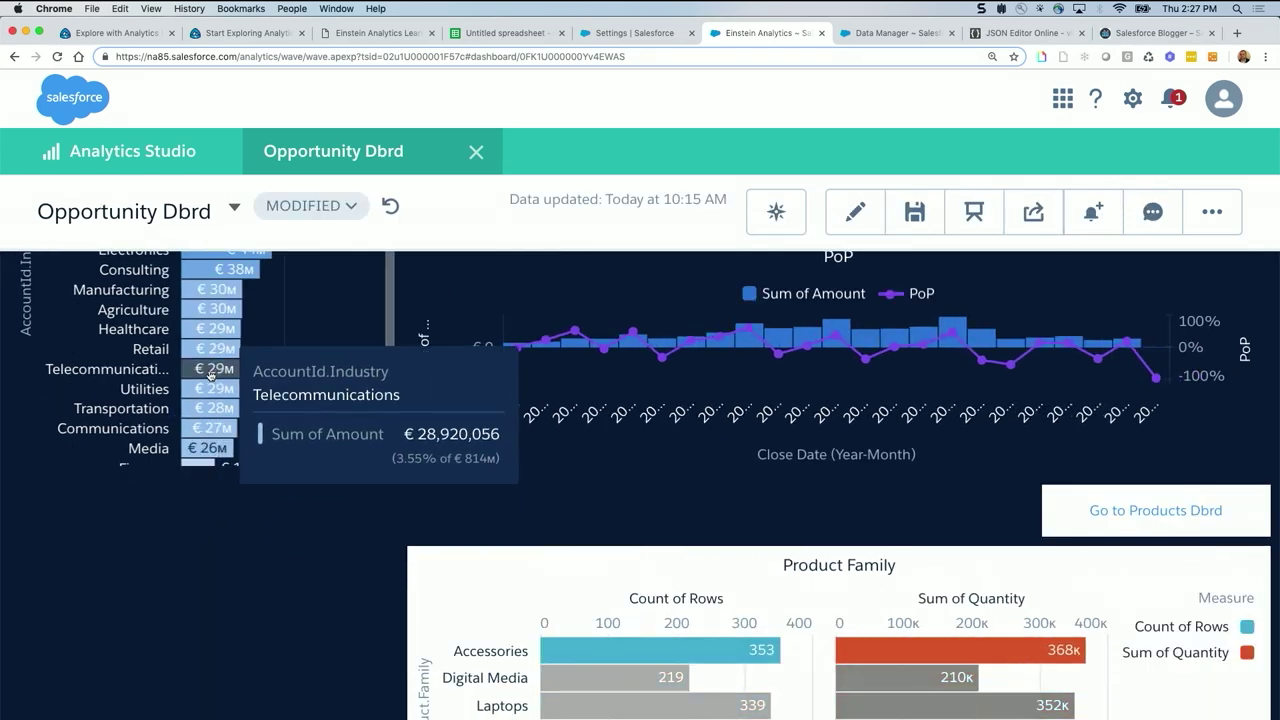
pyautogui.click(720, 651)
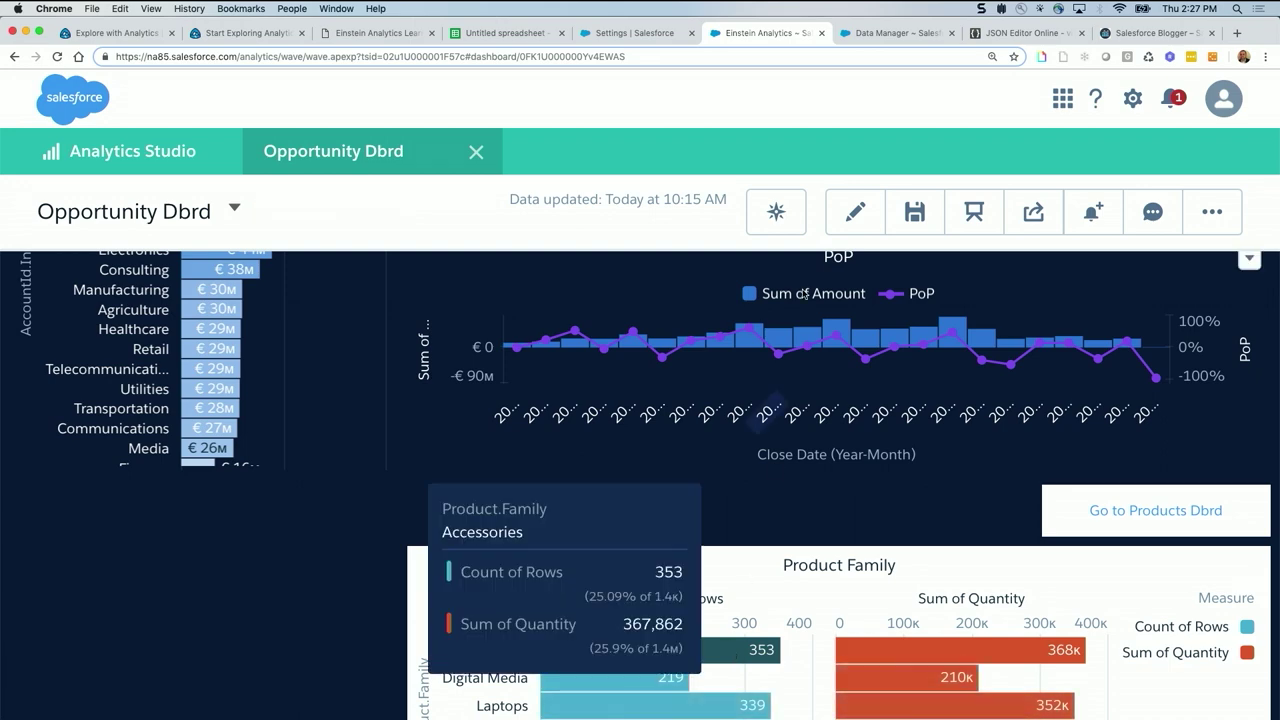
pyautogui.click(855, 213)
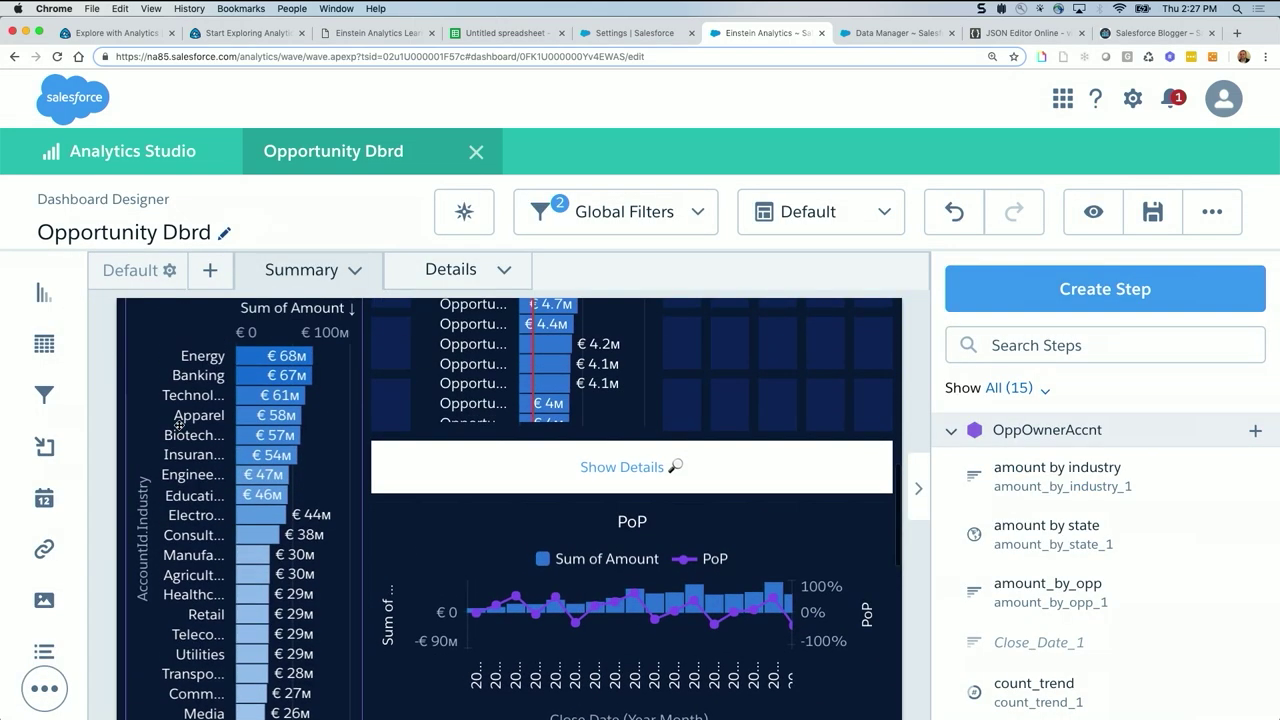
pyautogui.click(196, 428)
pyautogui.click(1144, 360)
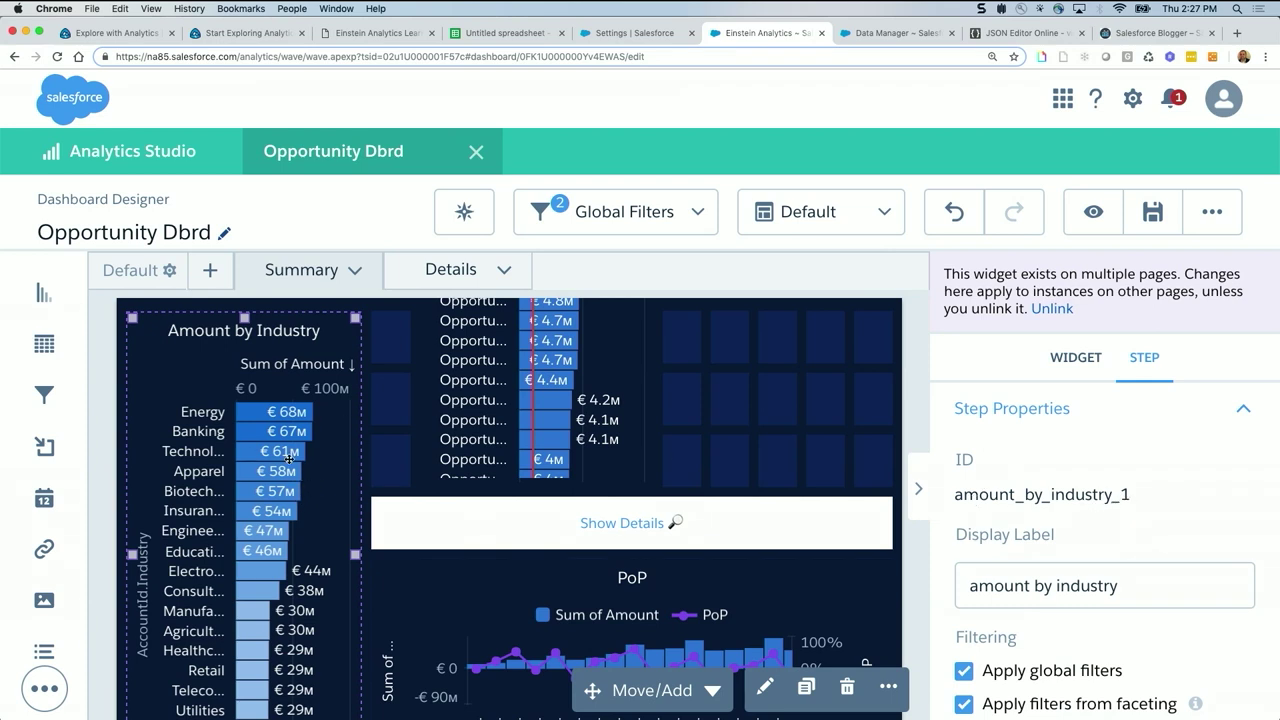
pyautogui.scroll(-3, 313, 479)
pyautogui.click(915, 620)
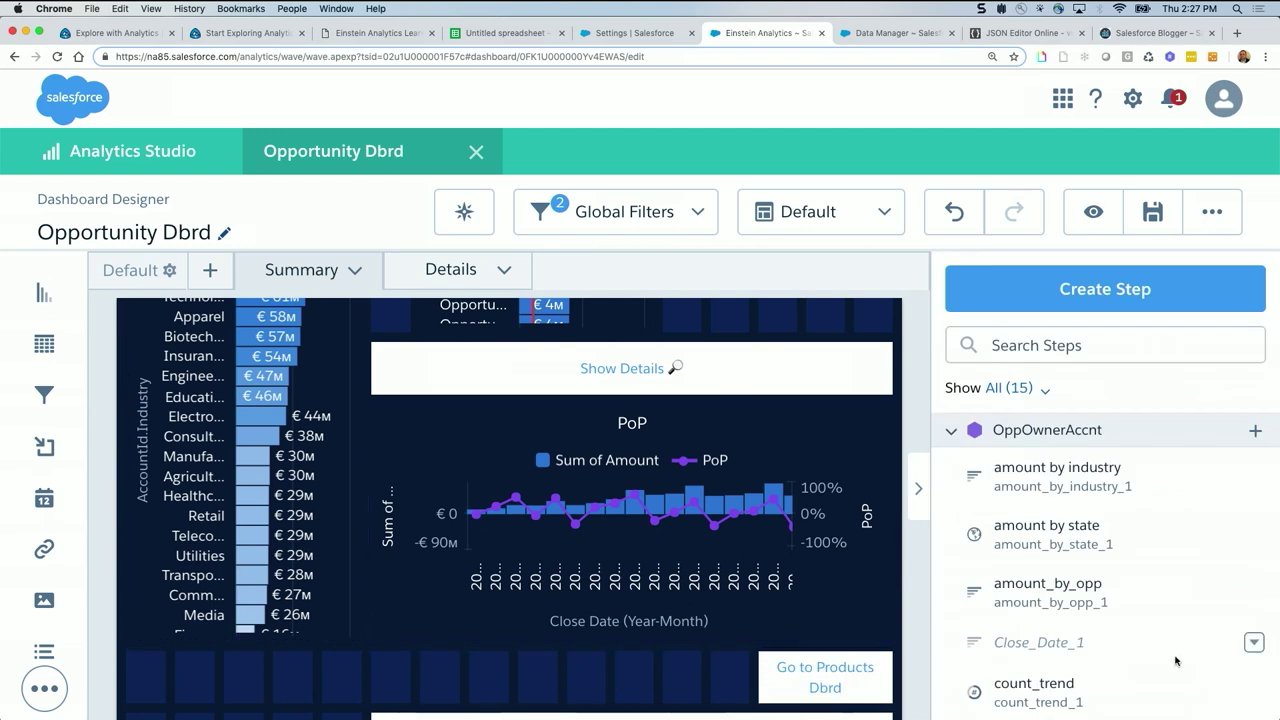
pyautogui.click(951, 431)
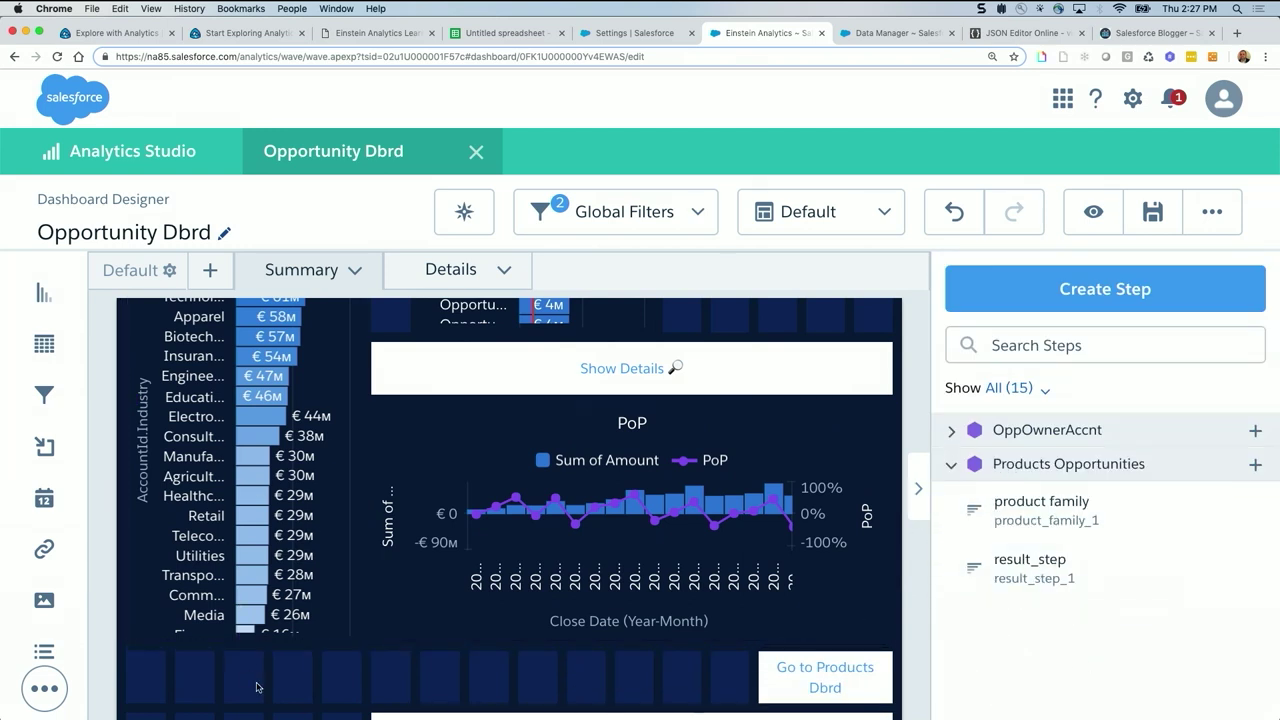
pyautogui.press('super+e')
pyautogui.press('super+f')
pyautogui.write('amo')
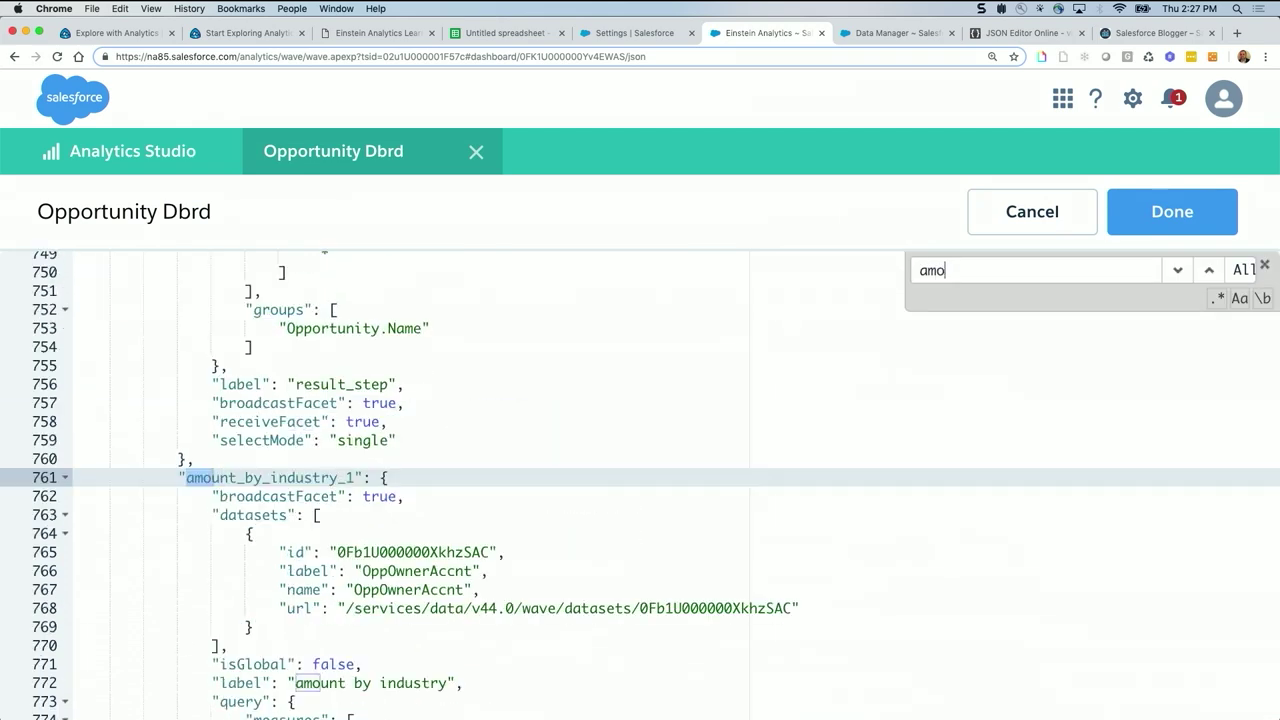
pyautogui.write('unt_')
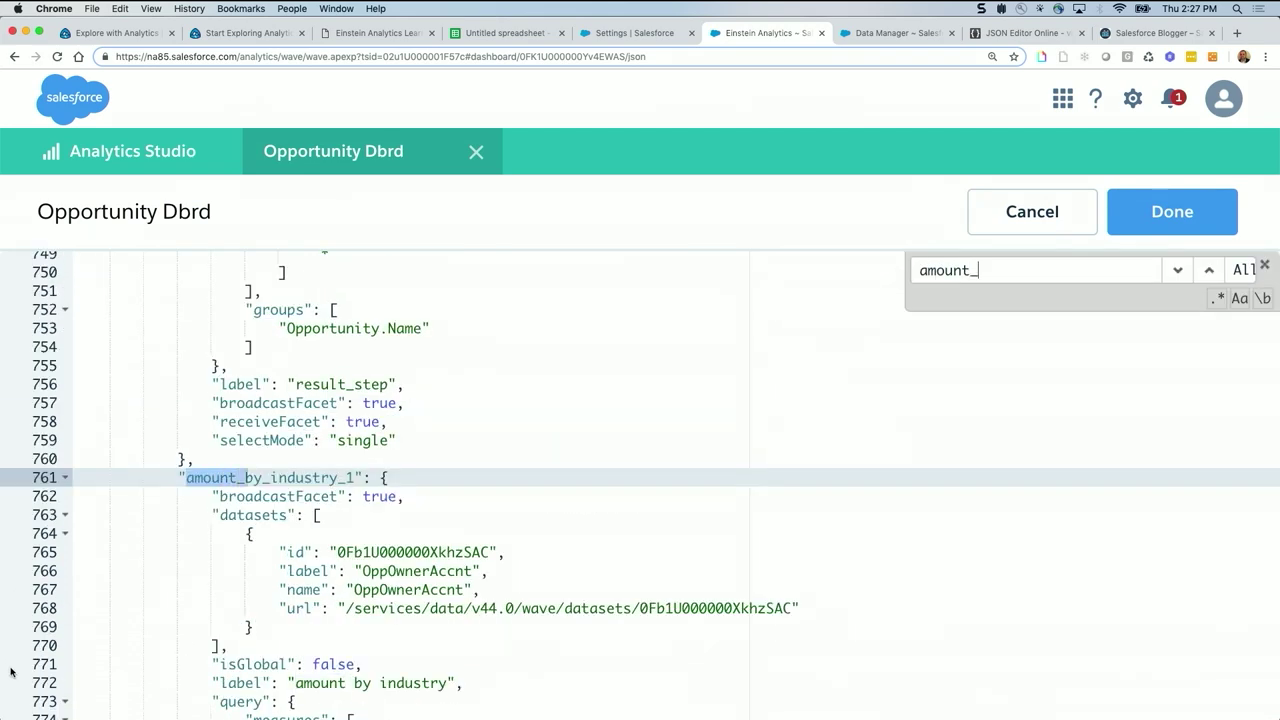
pyautogui.scroll(-5, 298, 545)
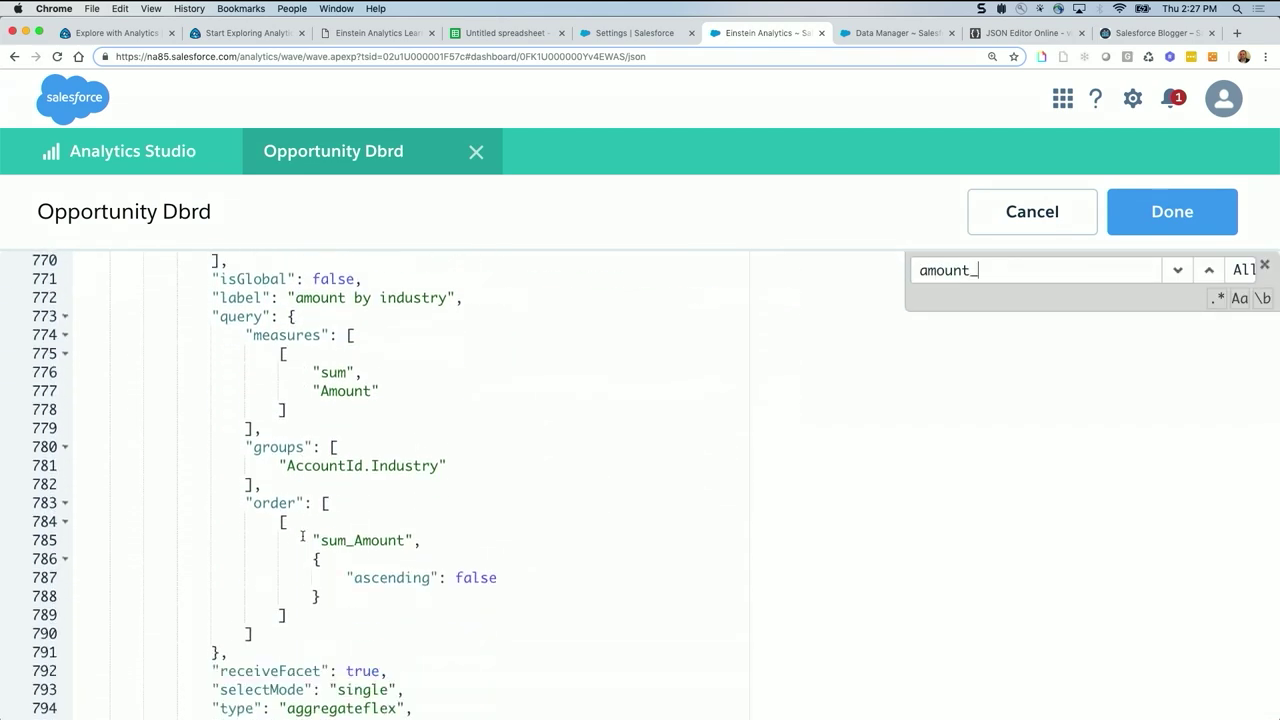
pyautogui.scroll(-1, 302, 537)
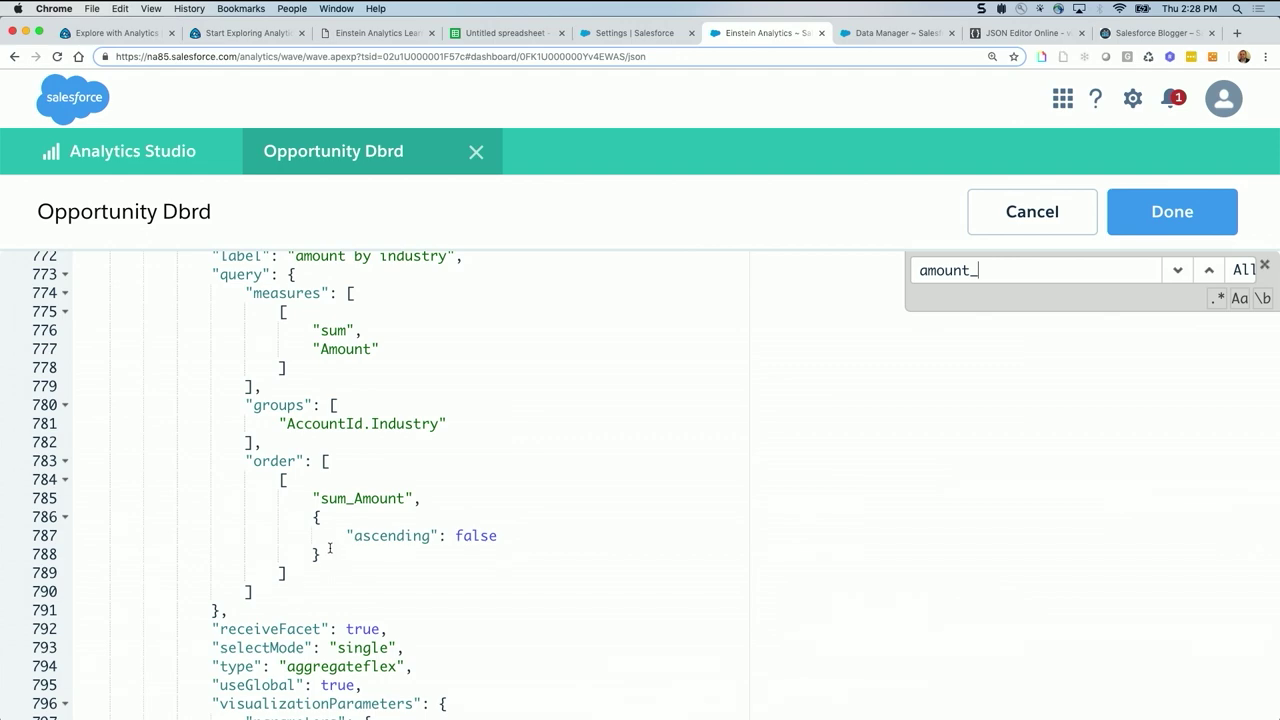
pyautogui.click(1047, 213)
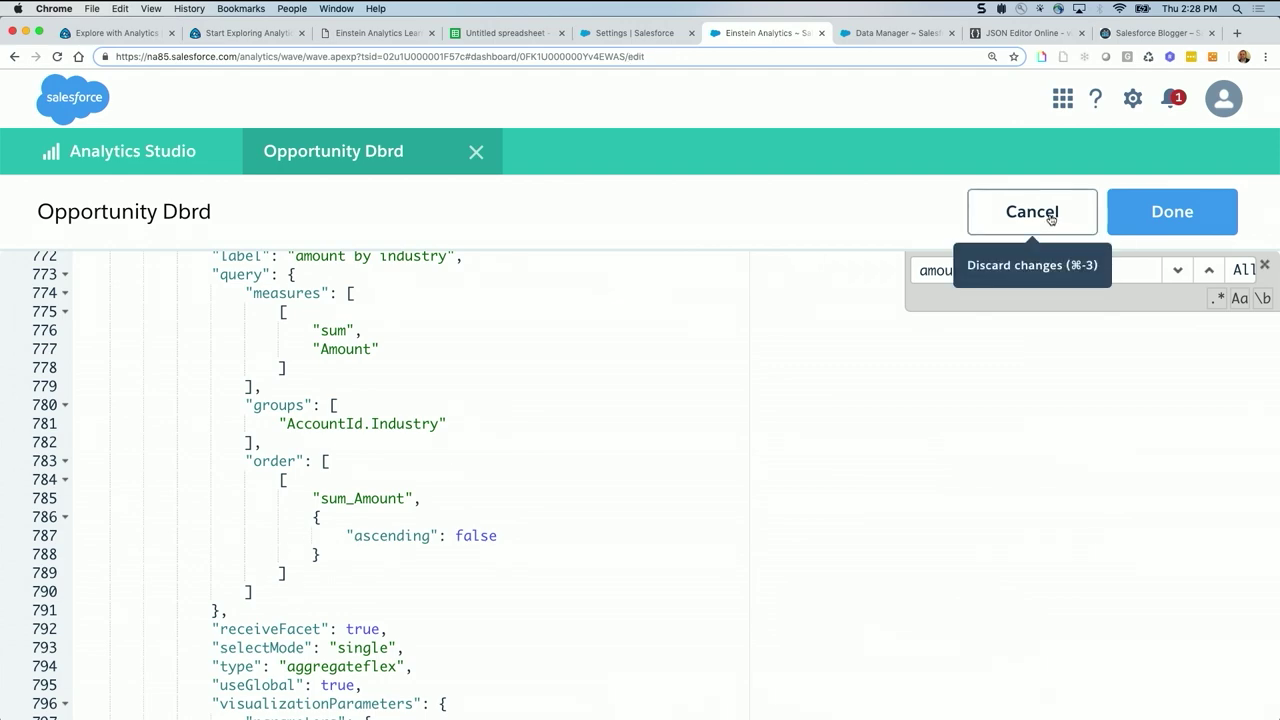
# Add a Name filter for one opportunity to the Amount by Industry step and update it
pyautogui.scroll(-10, 199, 524)
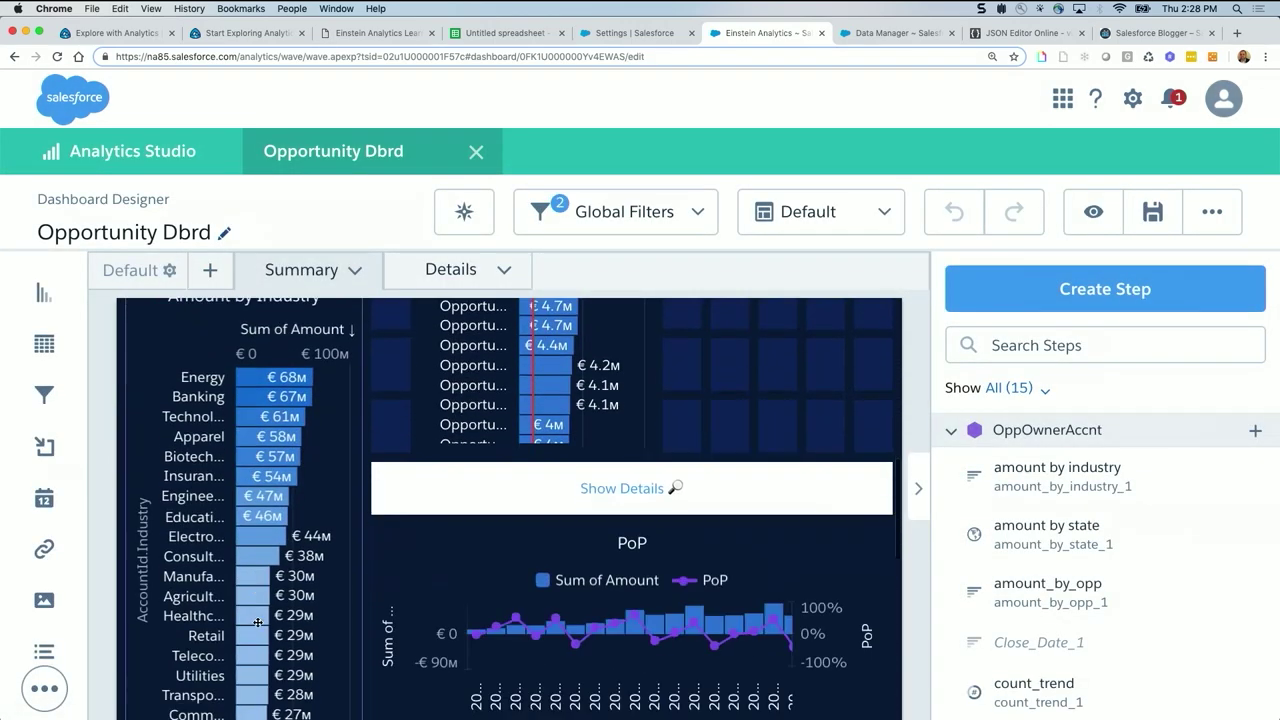
pyautogui.doubleClick(223, 504)
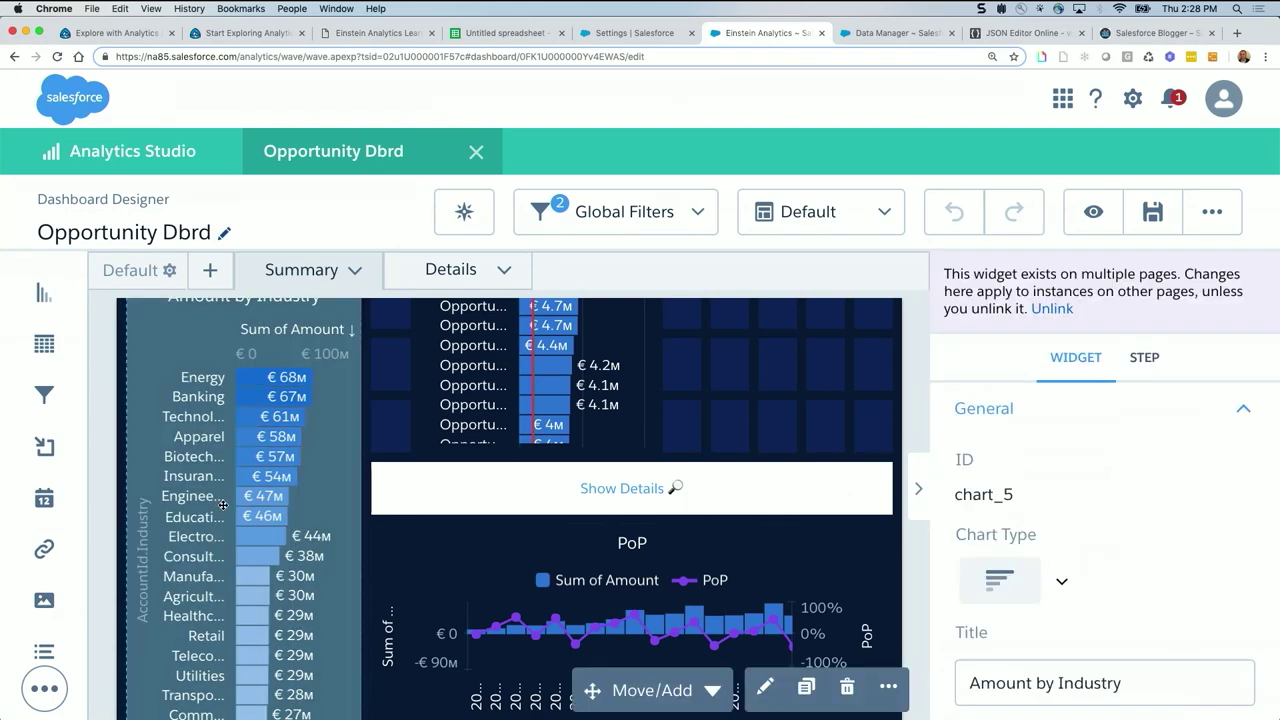
pyautogui.click(656, 474)
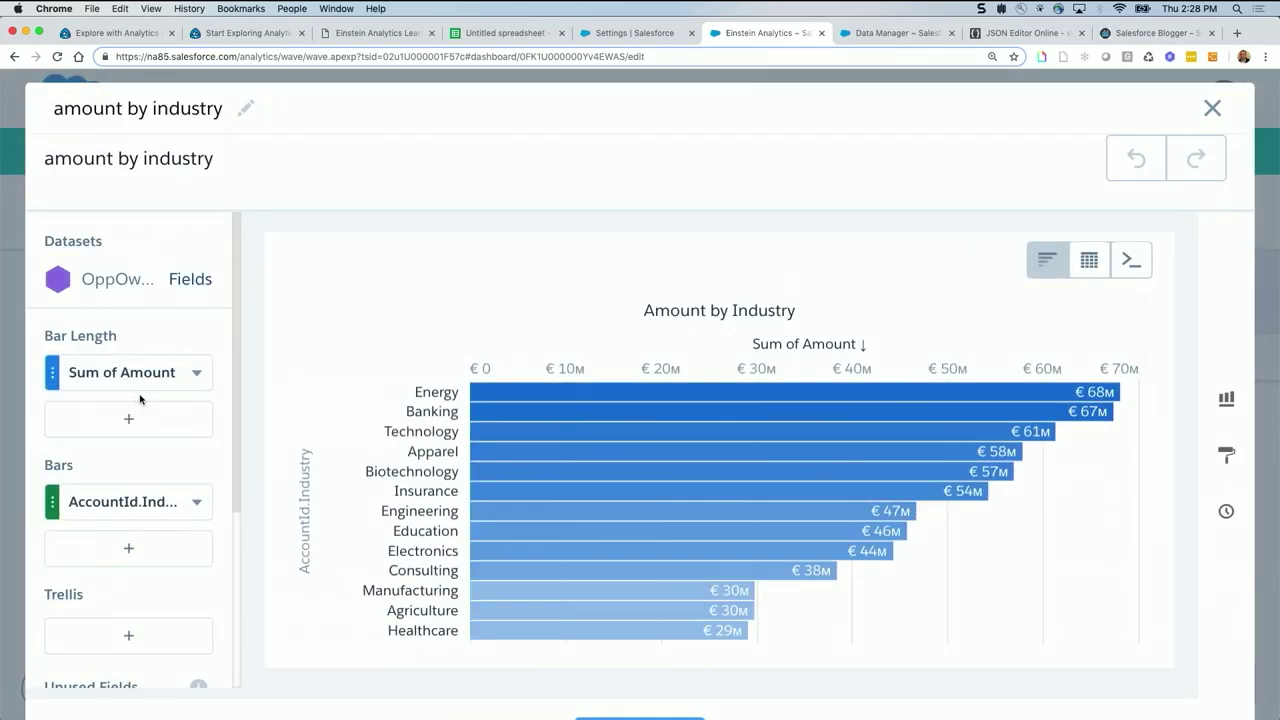
pyautogui.scroll(-3, 140, 560)
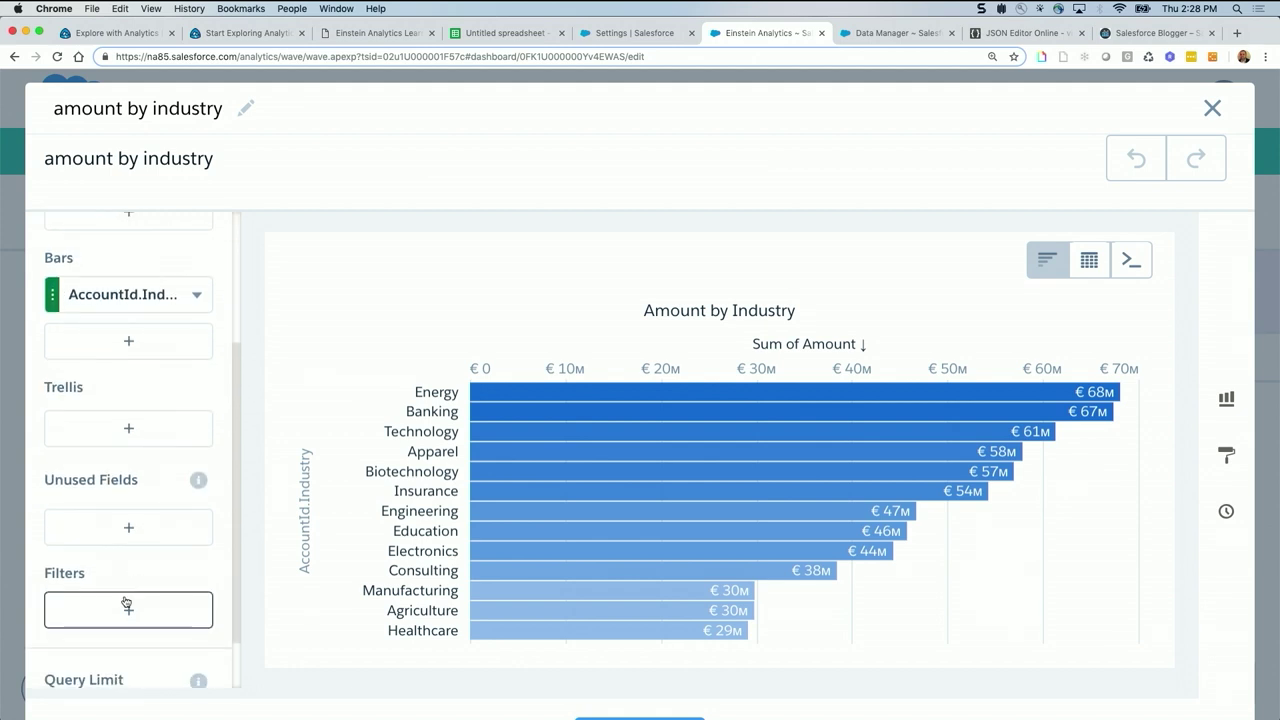
pyautogui.click(128, 608)
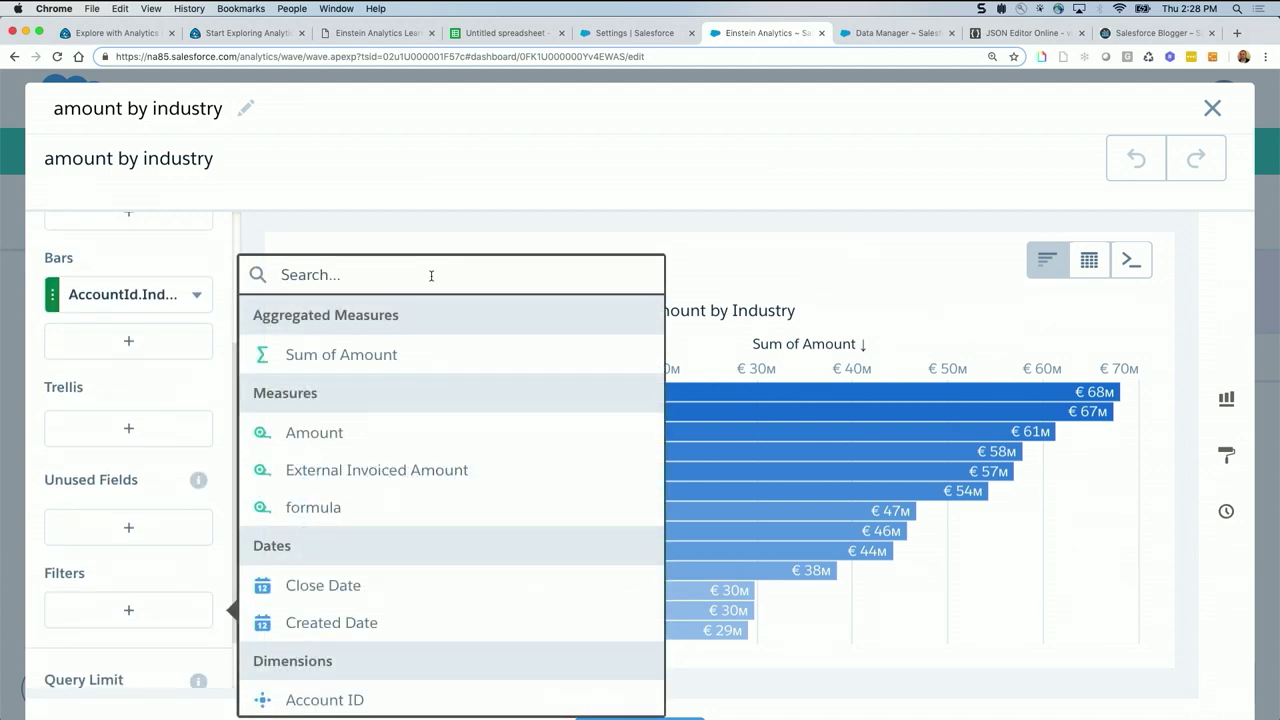
pyautogui.write('name')
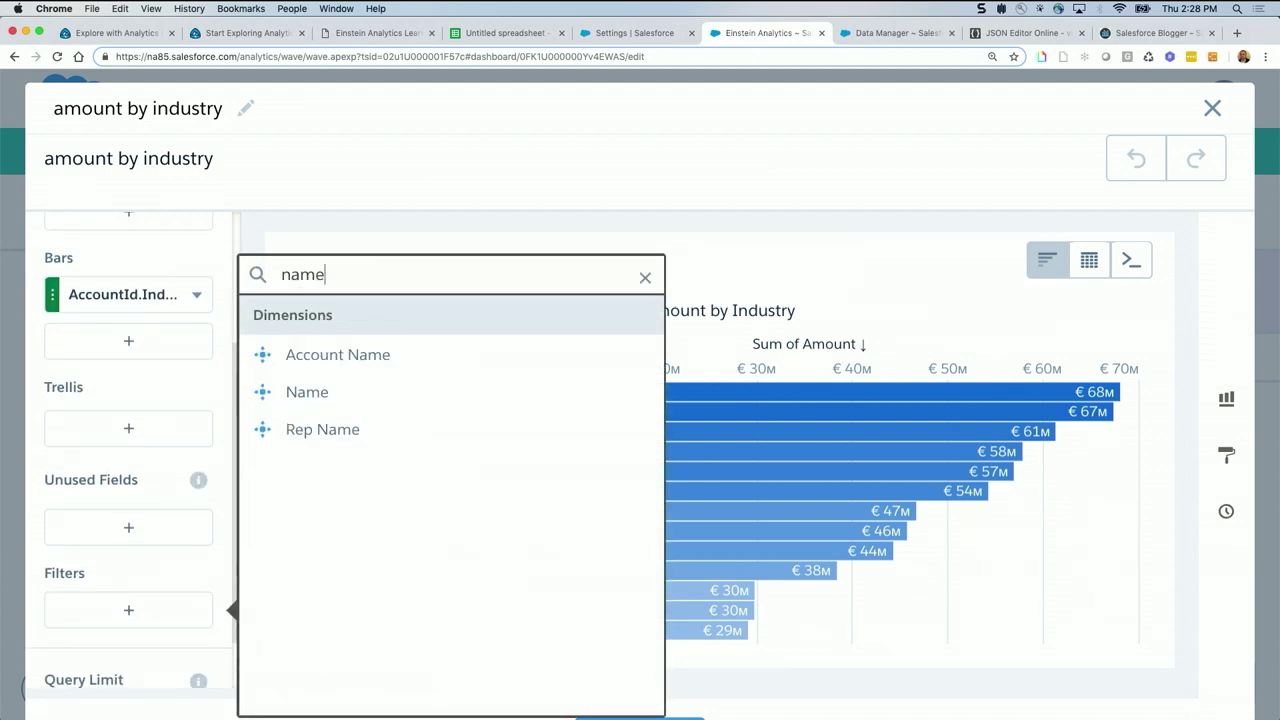
pyautogui.click(351, 396)
pyautogui.click(273, 445)
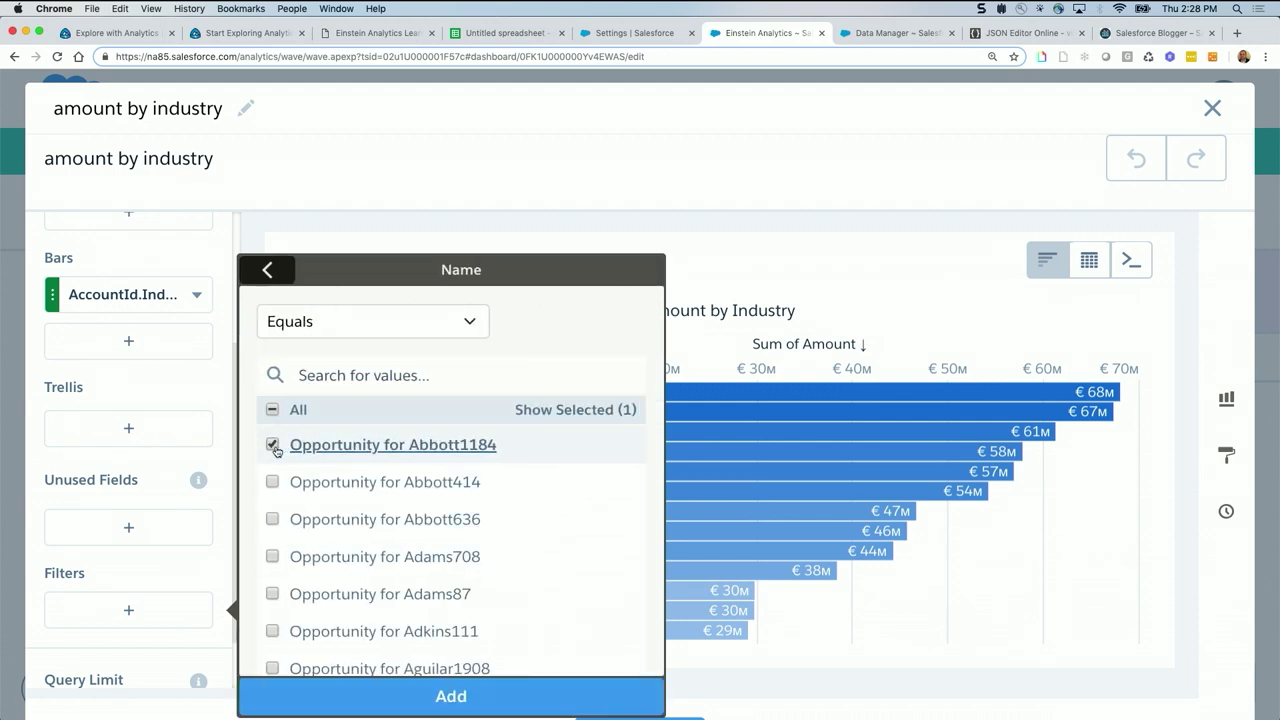
pyautogui.click(466, 700)
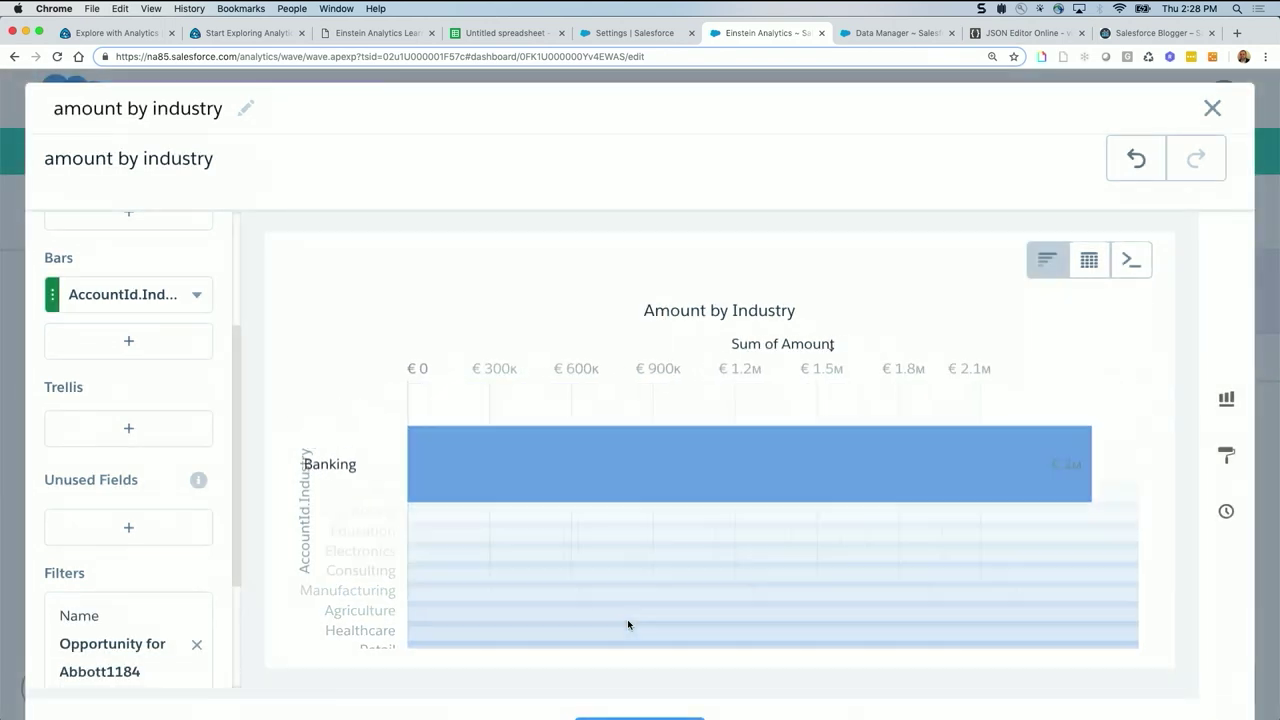
pyautogui.hotkey('ctrl', '-')
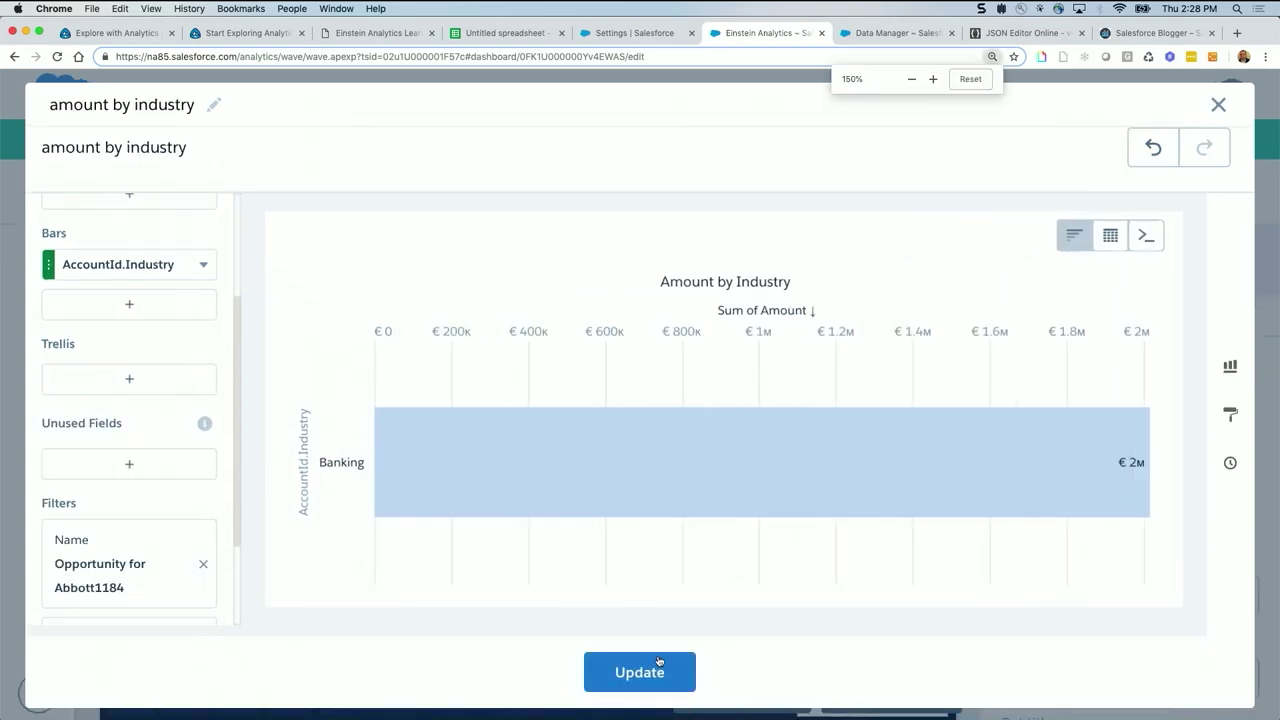
pyautogui.click(640, 668)
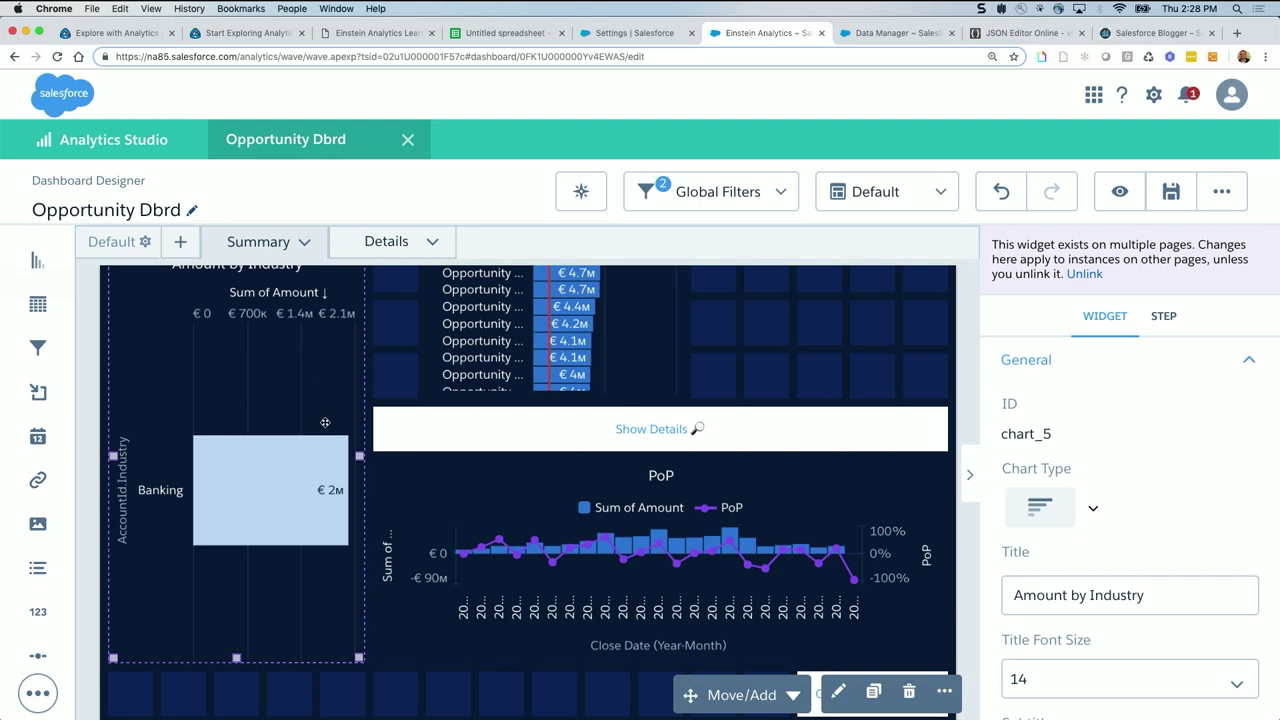
# Search the dashboard JSON for amount_By and copy amount_by_industry_1's filters block, leaving unsaved
pyautogui.press('super+e')
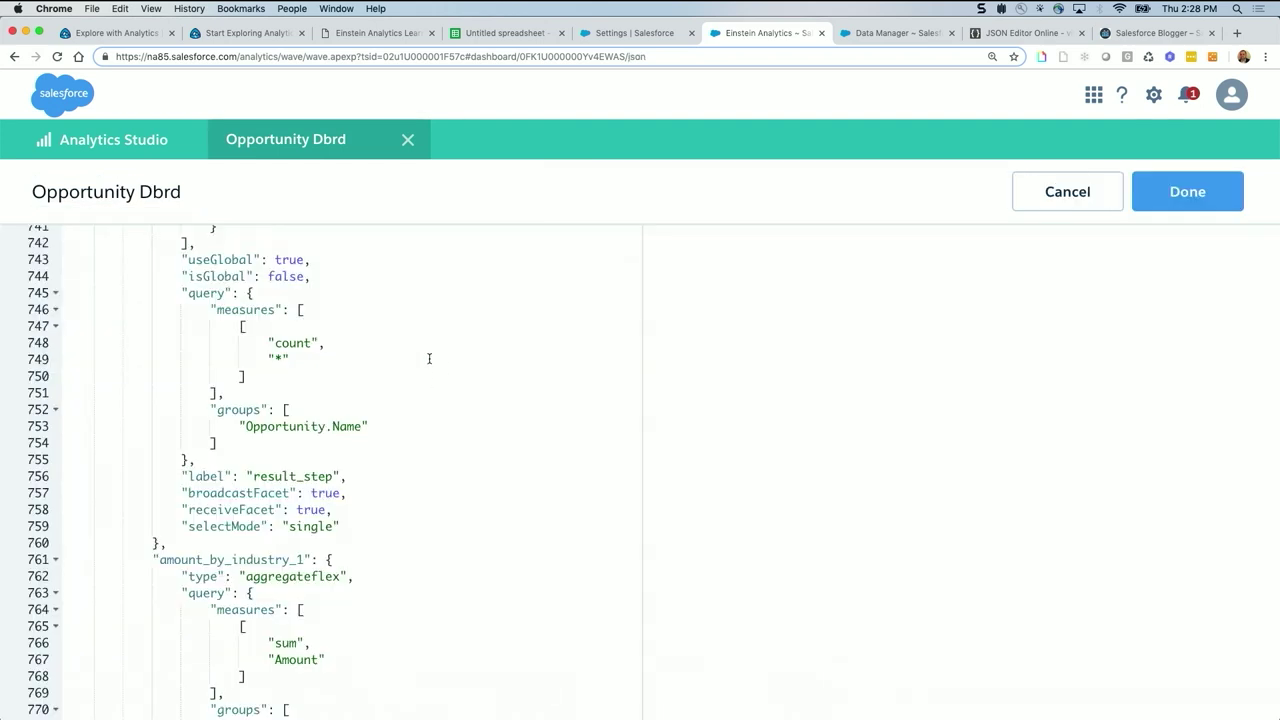
pyautogui.click(429, 358)
pyautogui.press('super+f')
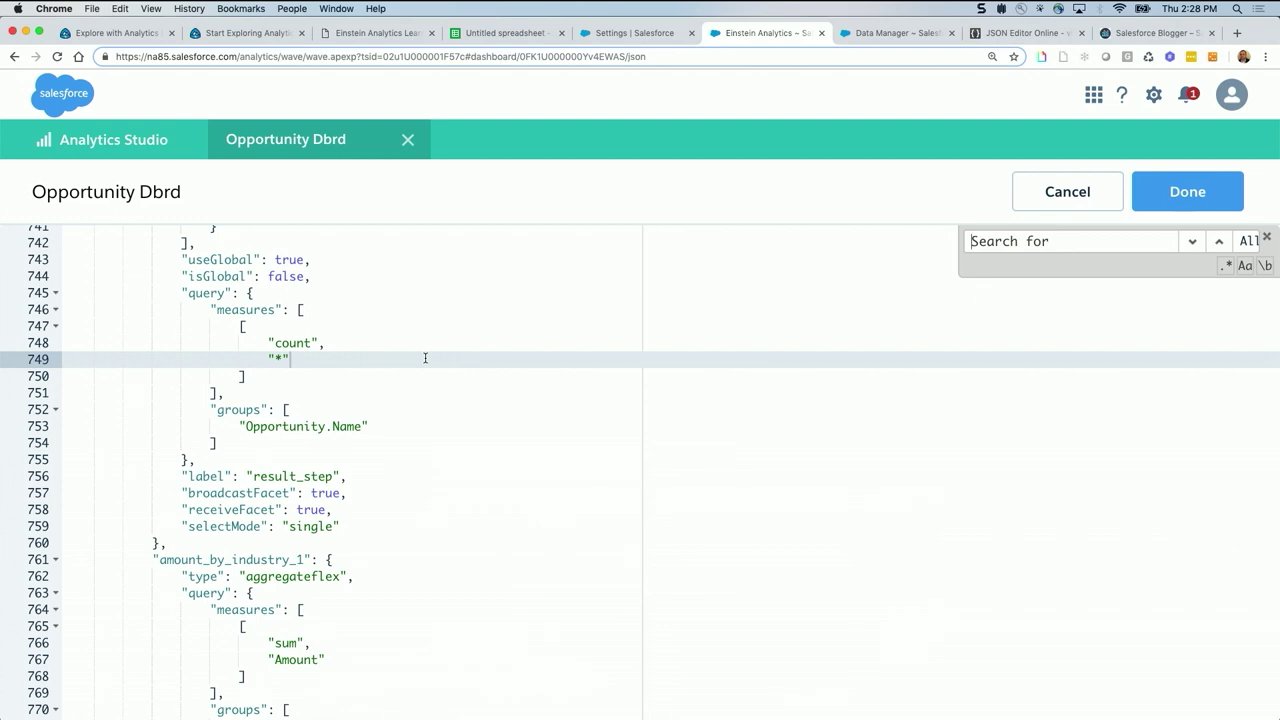
pyautogui.write('amount_By')
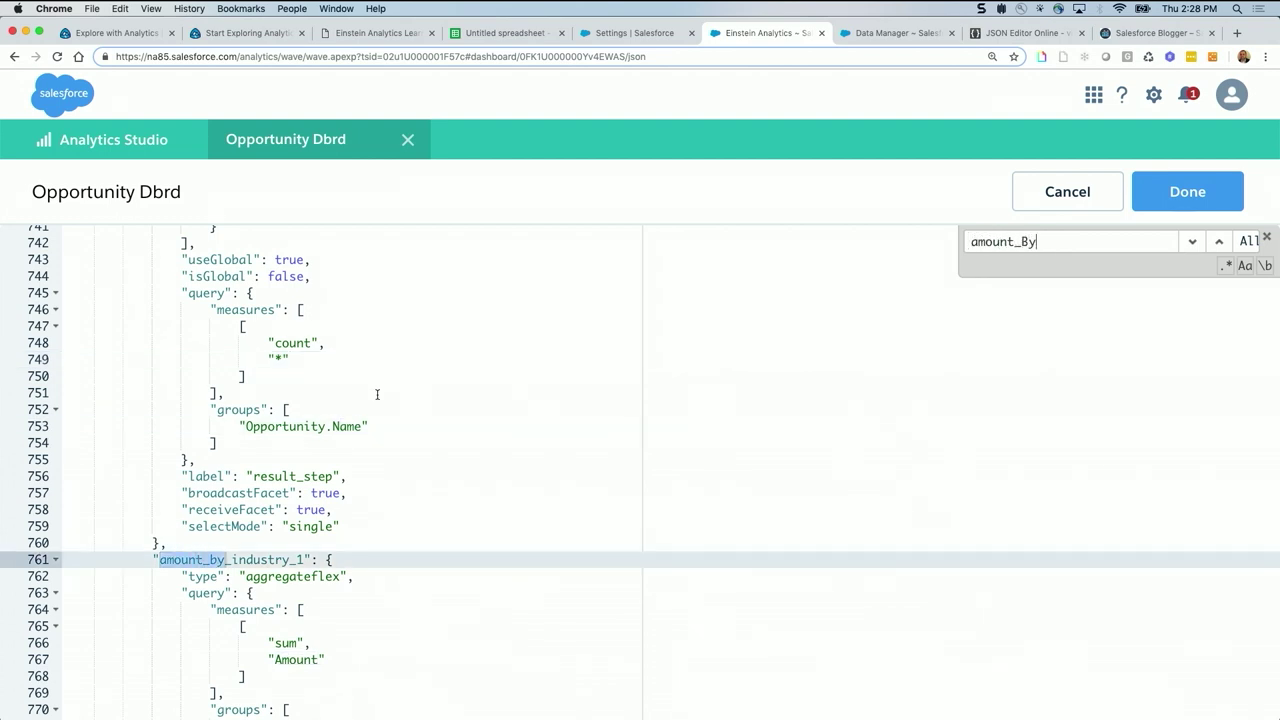
pyautogui.scroll(-10, 196, 600)
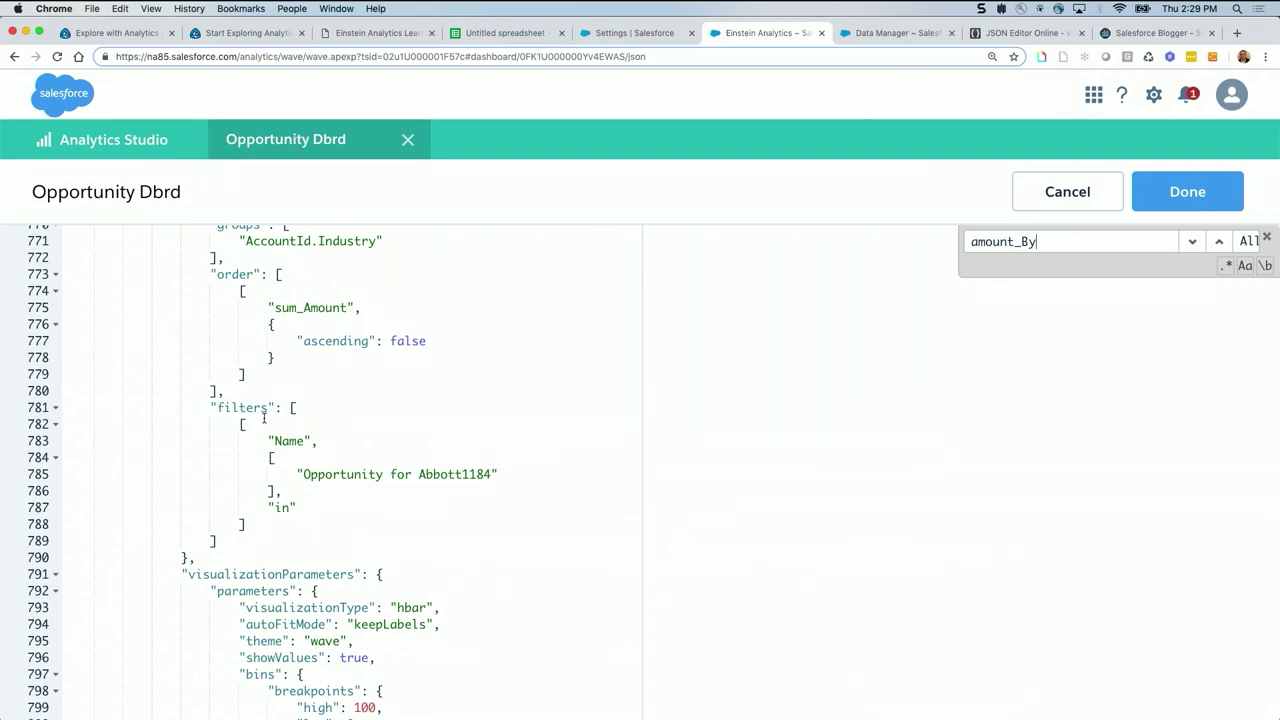
pyautogui.click(216, 392)
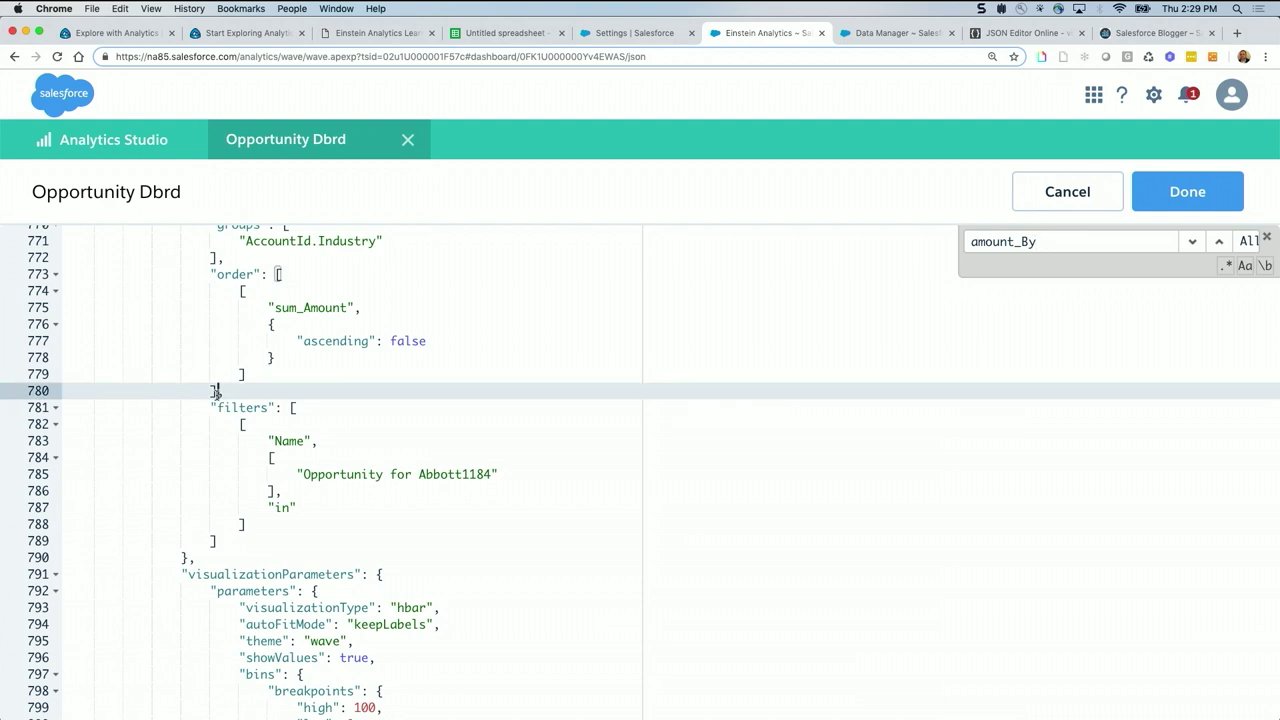
pyautogui.moveTo(219, 398); pyautogui.dragTo(250, 540)
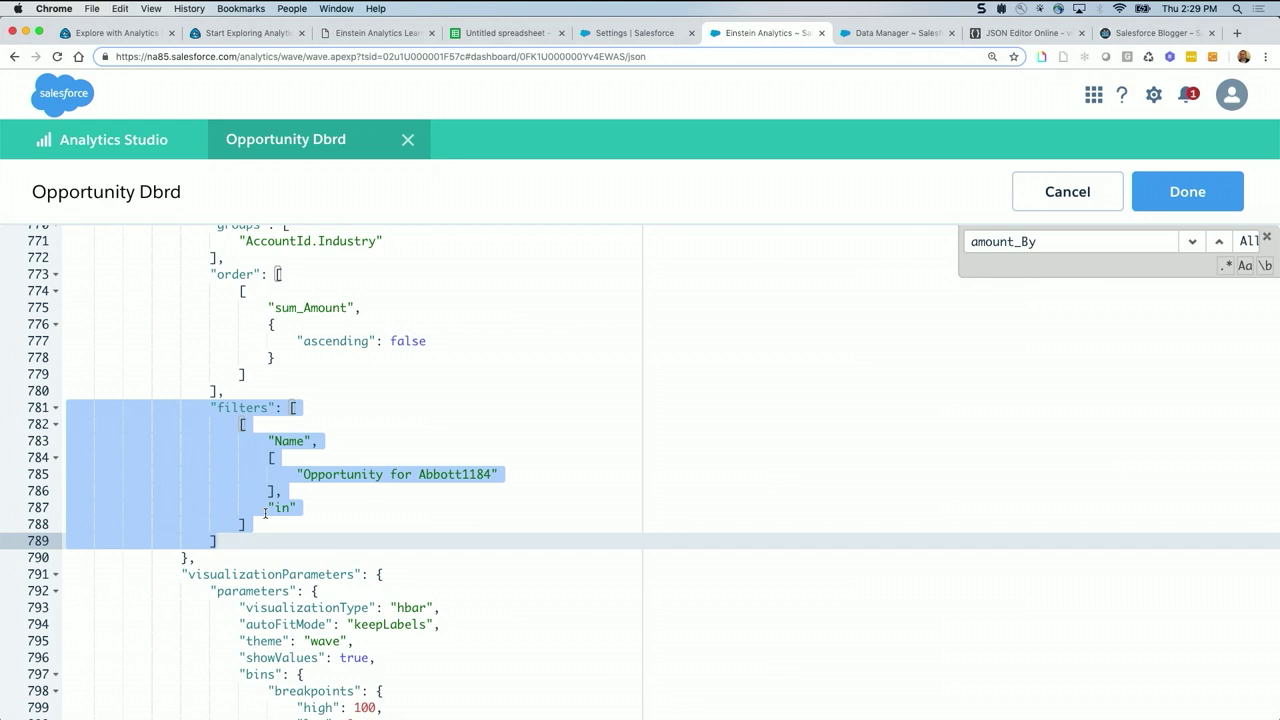
pyautogui.click(1075, 199)
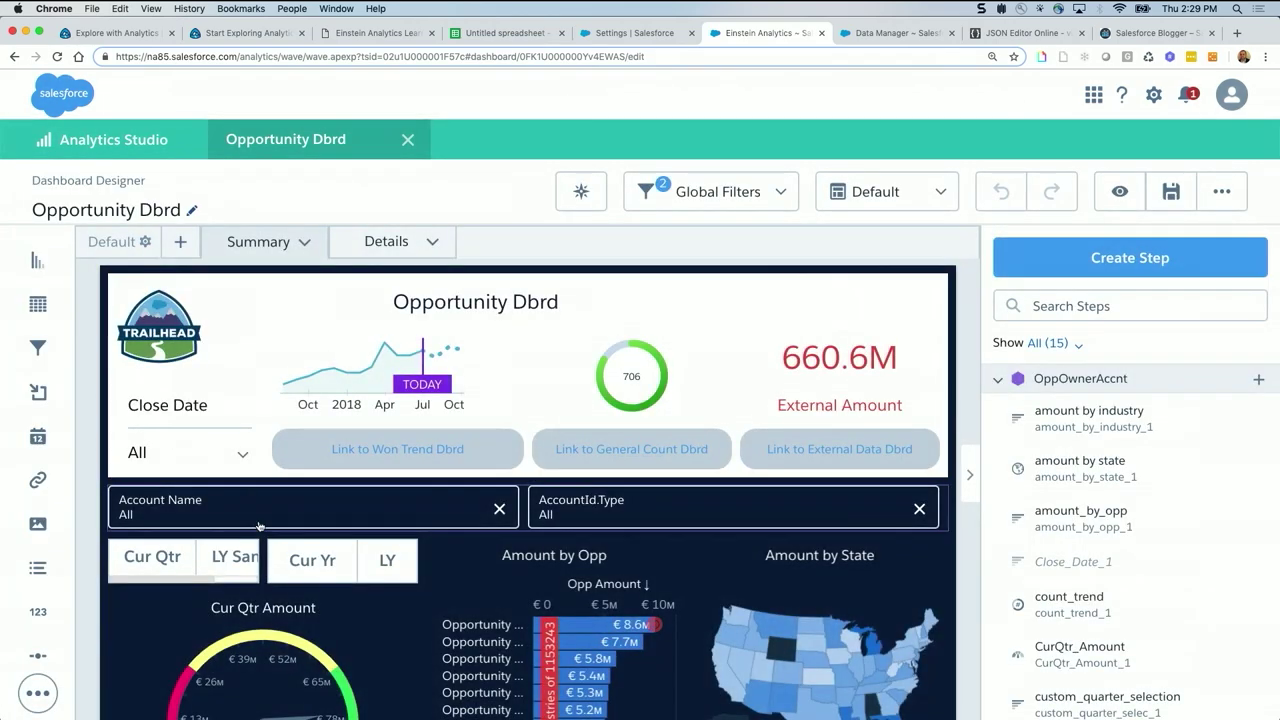
# Delete the opportunity Name filter from the Amount by Industry step and update the widget
pyautogui.scroll(-4, 372, 571)
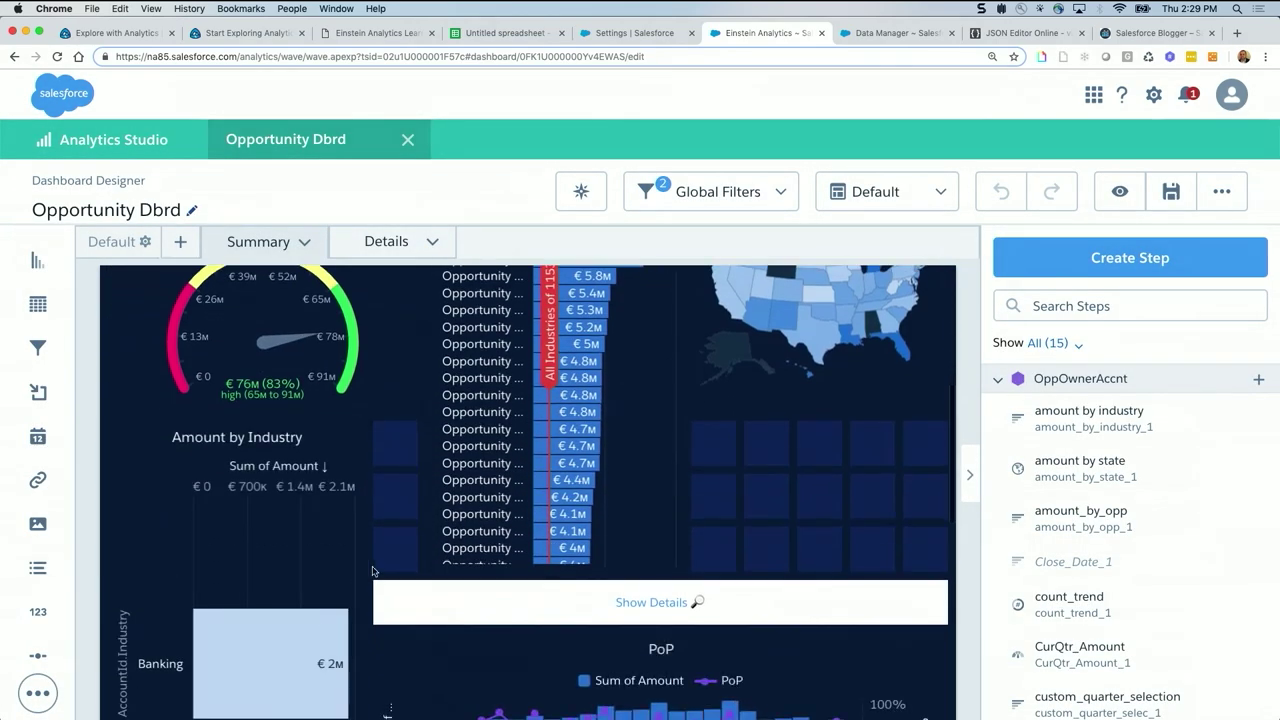
pyautogui.scroll(-3, 372, 571)
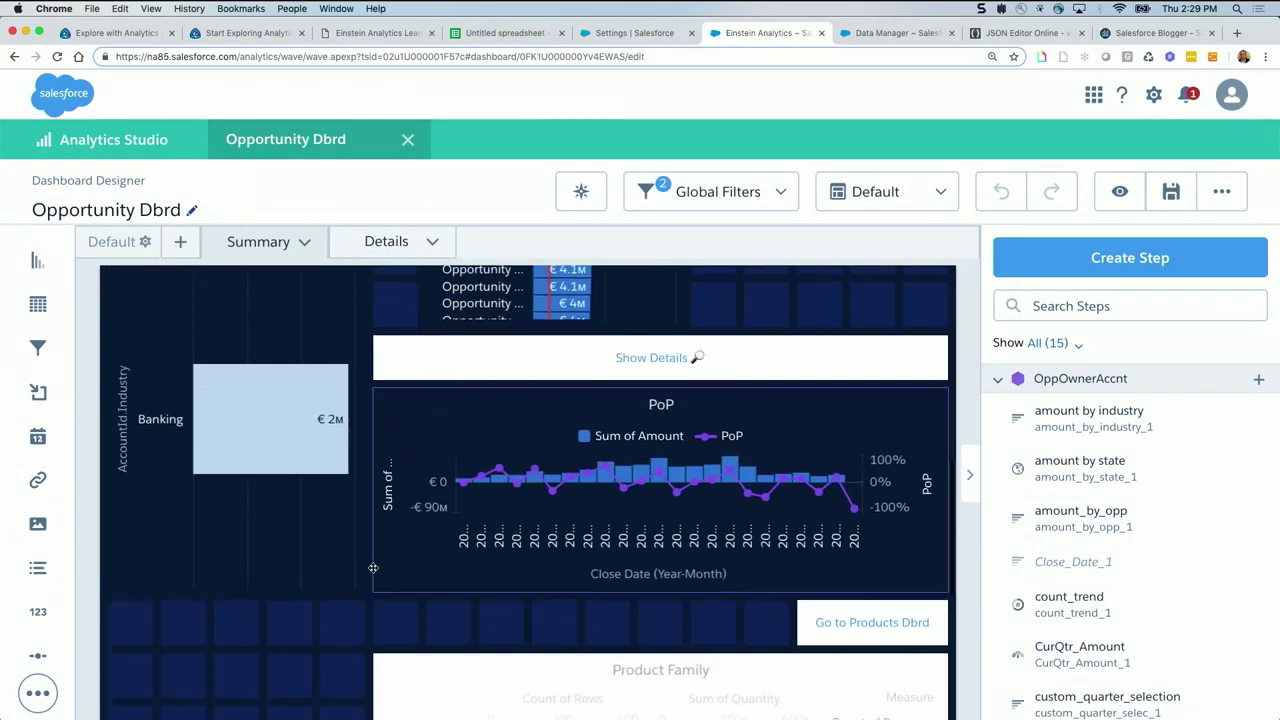
pyautogui.doubleClick(256, 332)
pyautogui.click(704, 478)
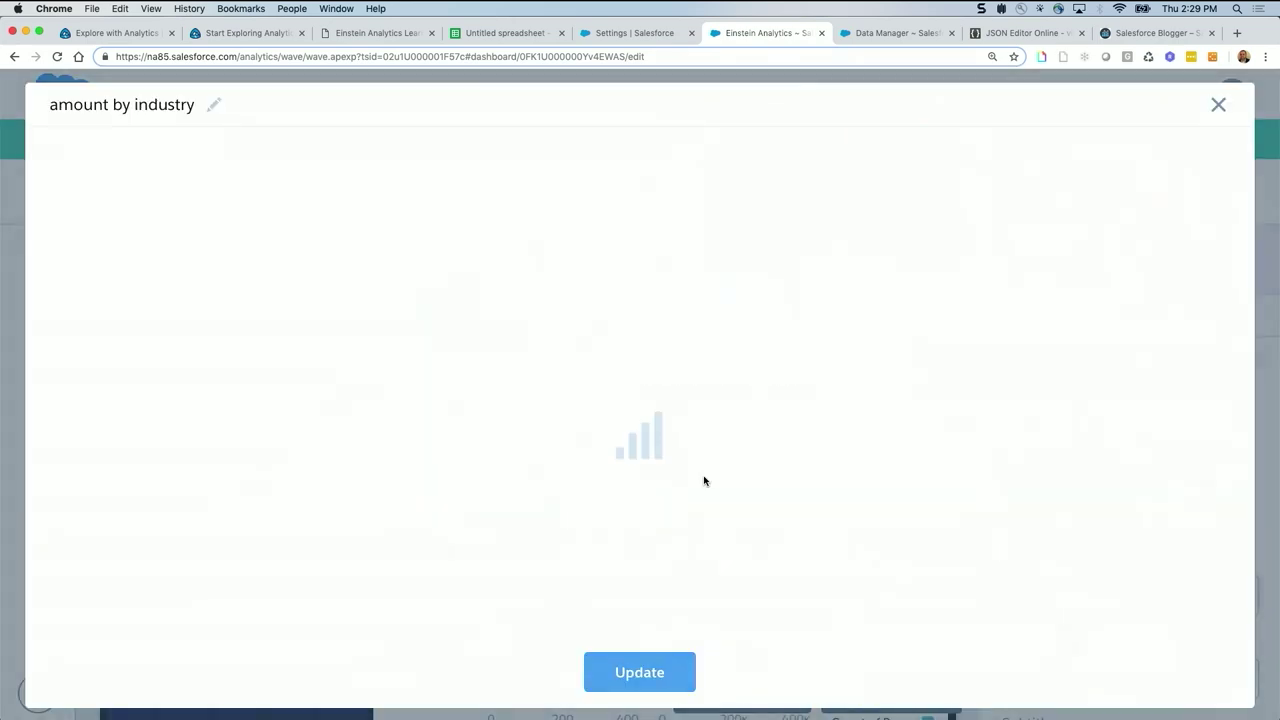
pyautogui.scroll(-3, 187, 517)
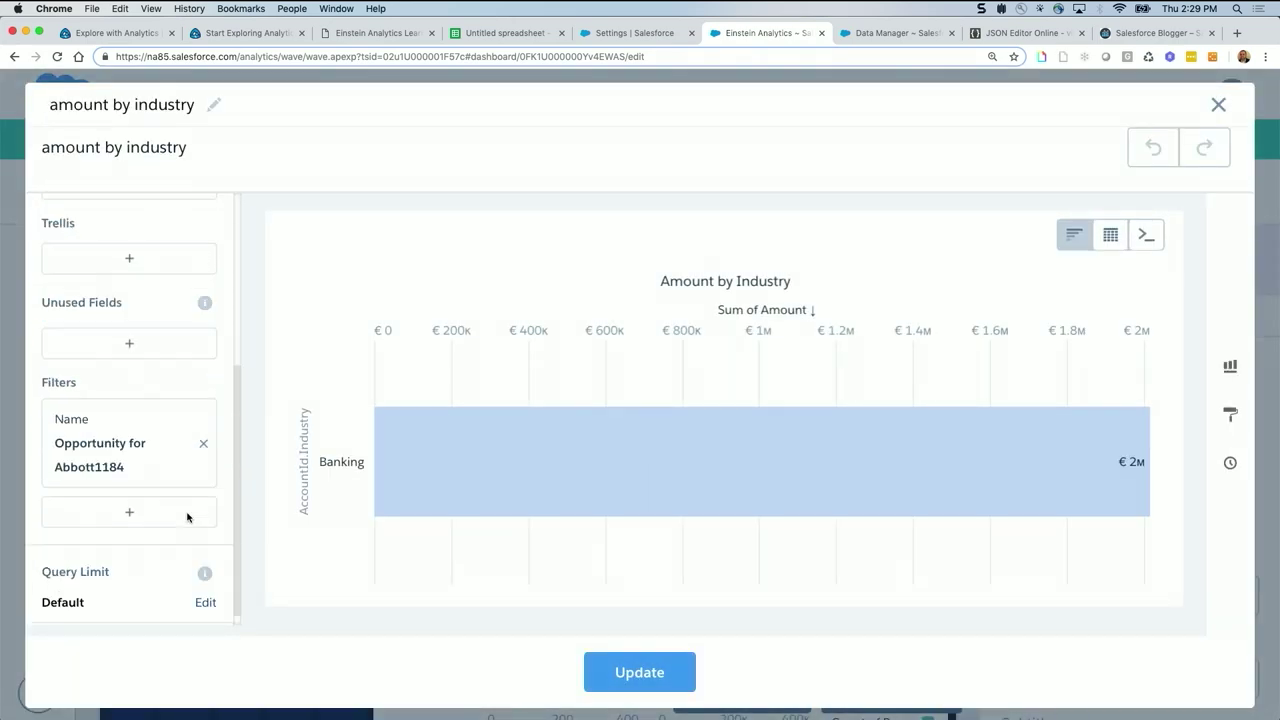
pyautogui.click(202, 429)
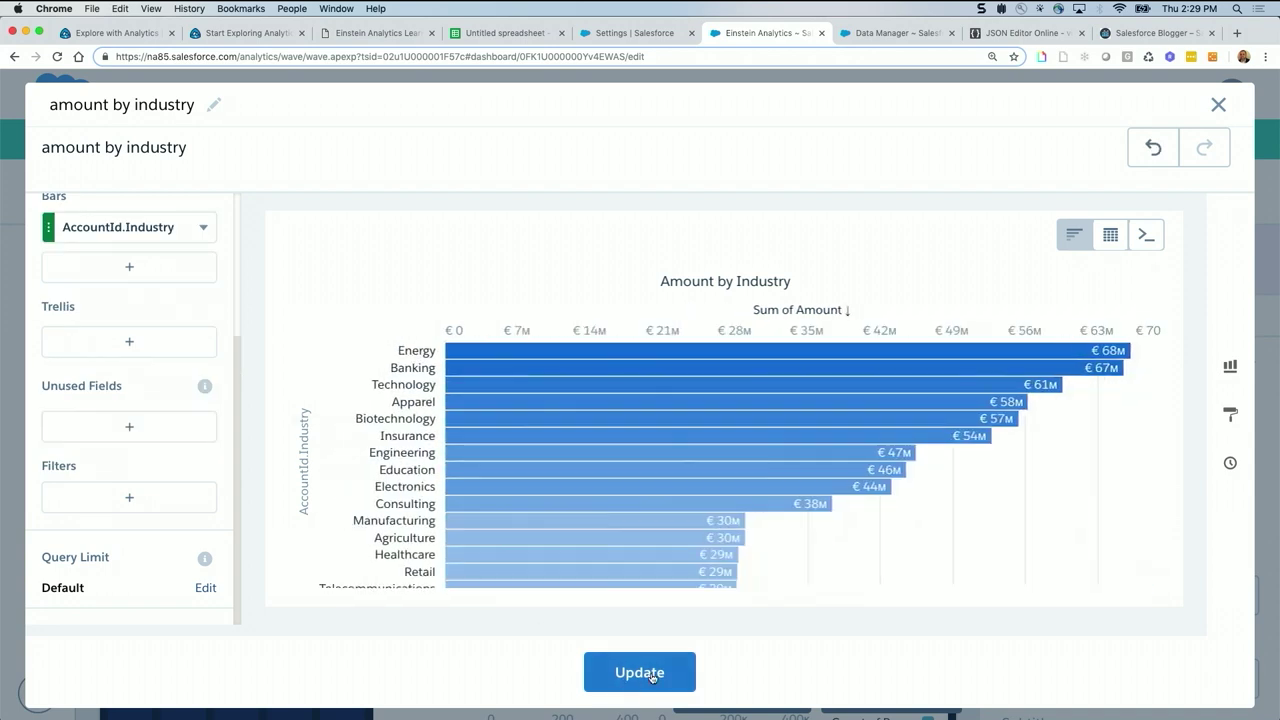
pyautogui.click(652, 674)
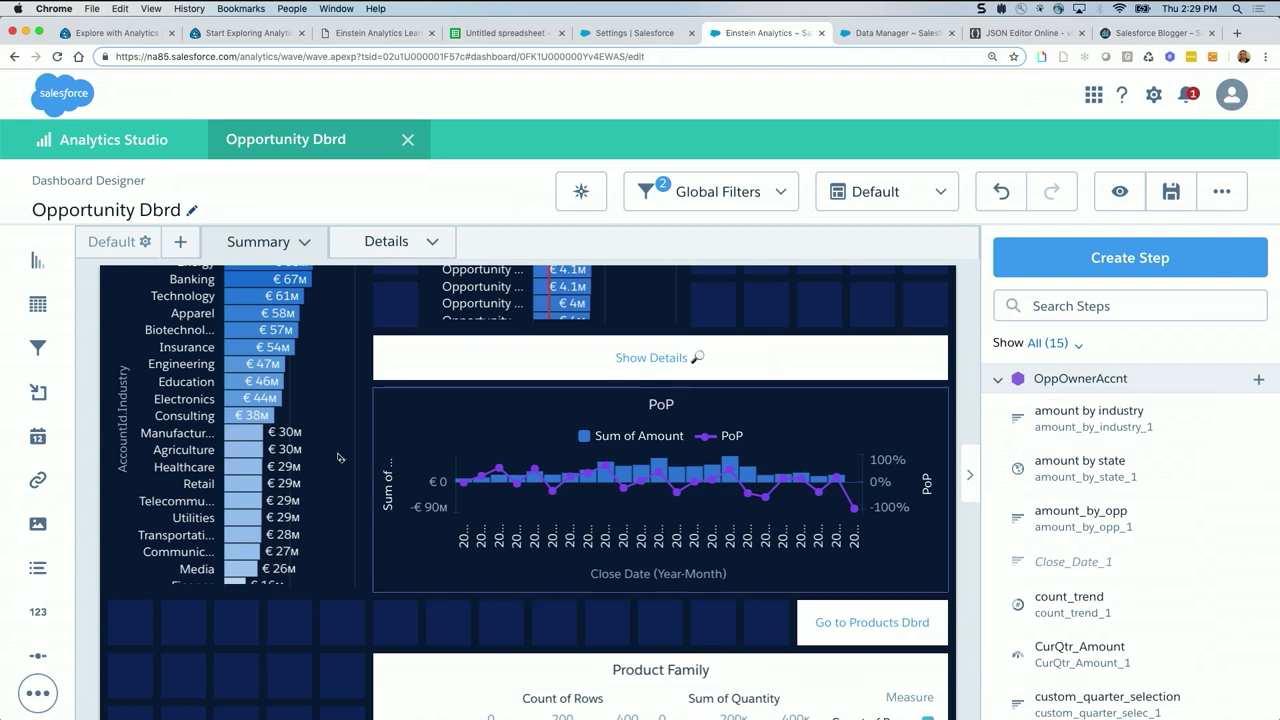
# Preview the dashboard, test filtering on Engineering, and return to editing
pyautogui.click(1119, 191)
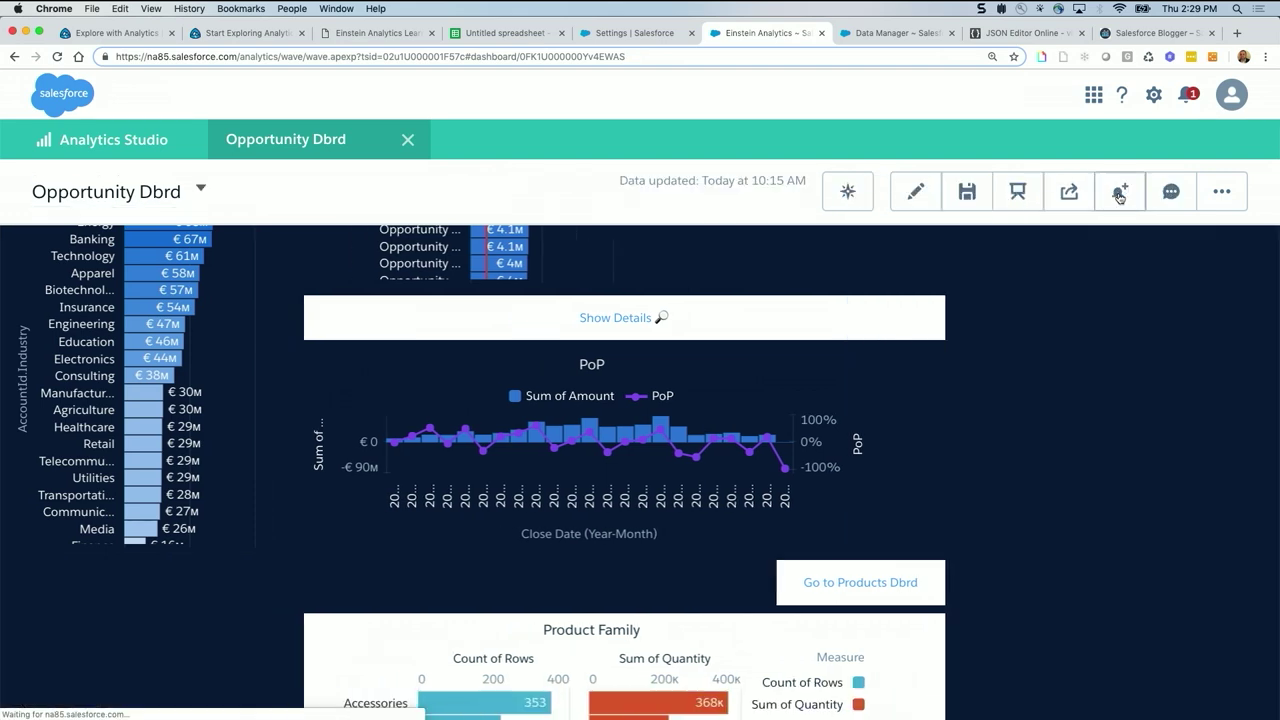
pyautogui.click(209, 321)
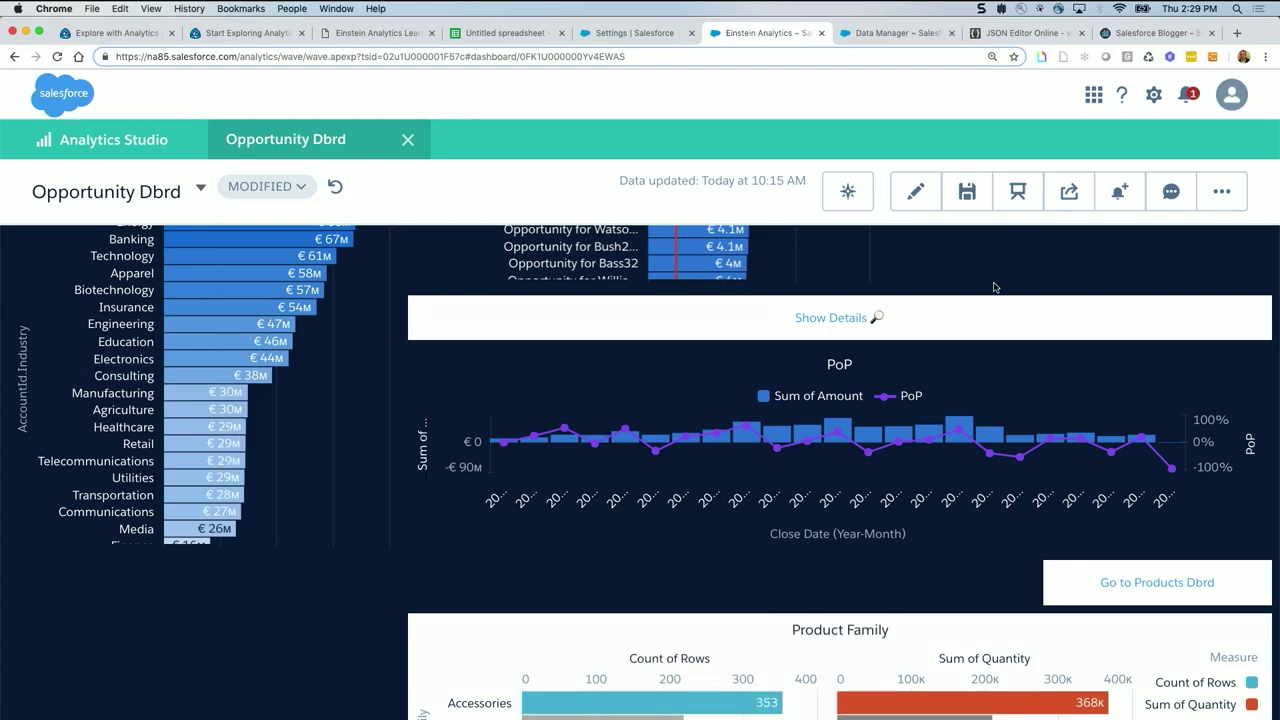
pyautogui.click(916, 196)
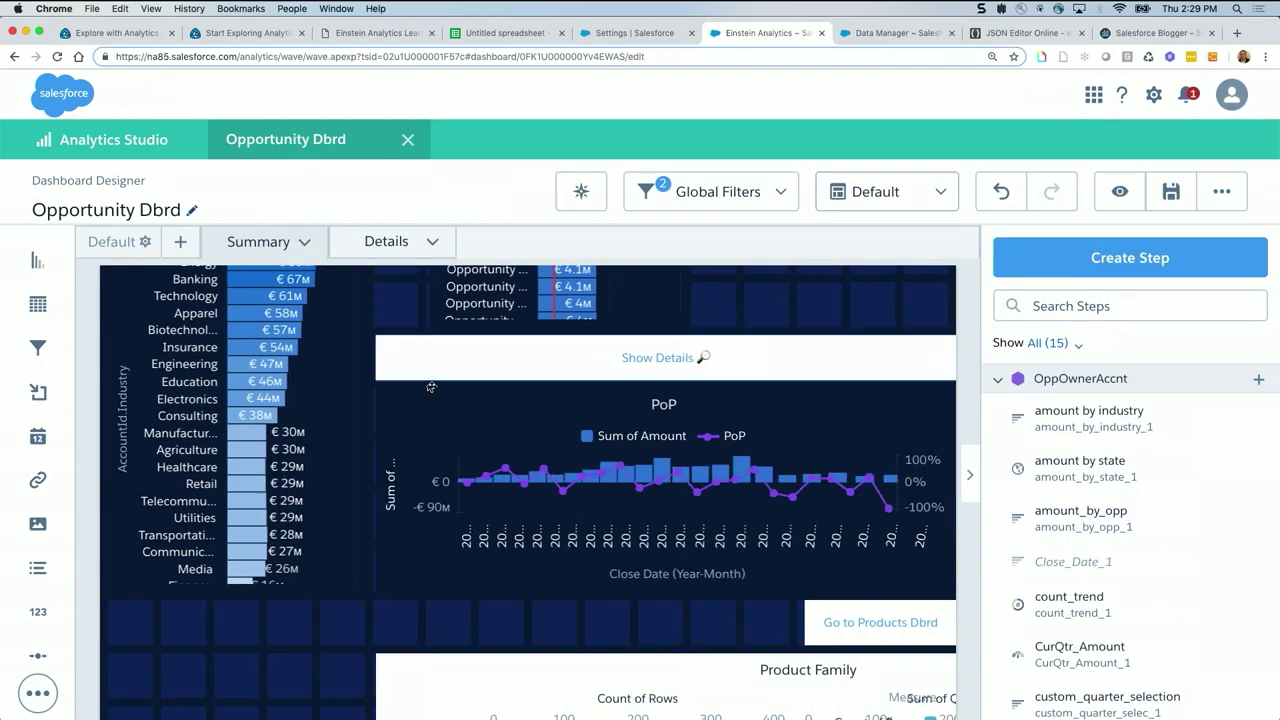
# Search the dashboard JSON for amount_by_in to locate the amount_by_industry_1 step
pyautogui.press('super+e')
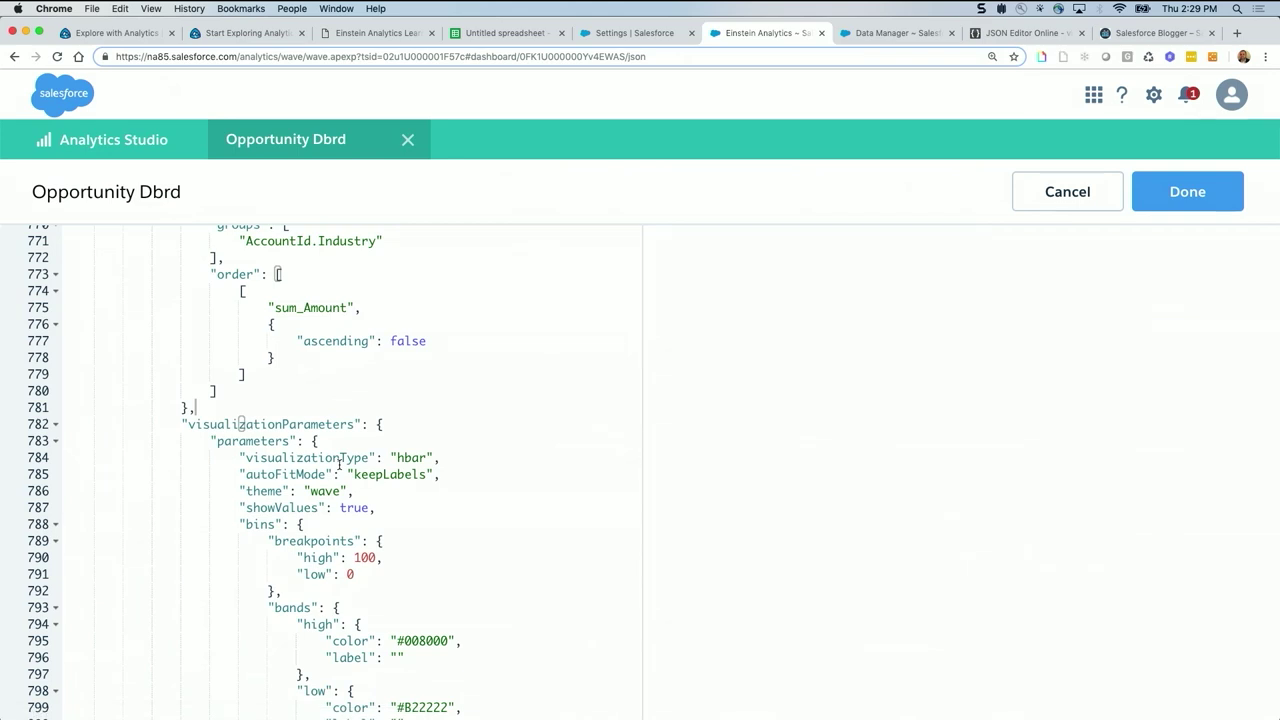
pyautogui.click(532, 409)
pyautogui.press('super+f')
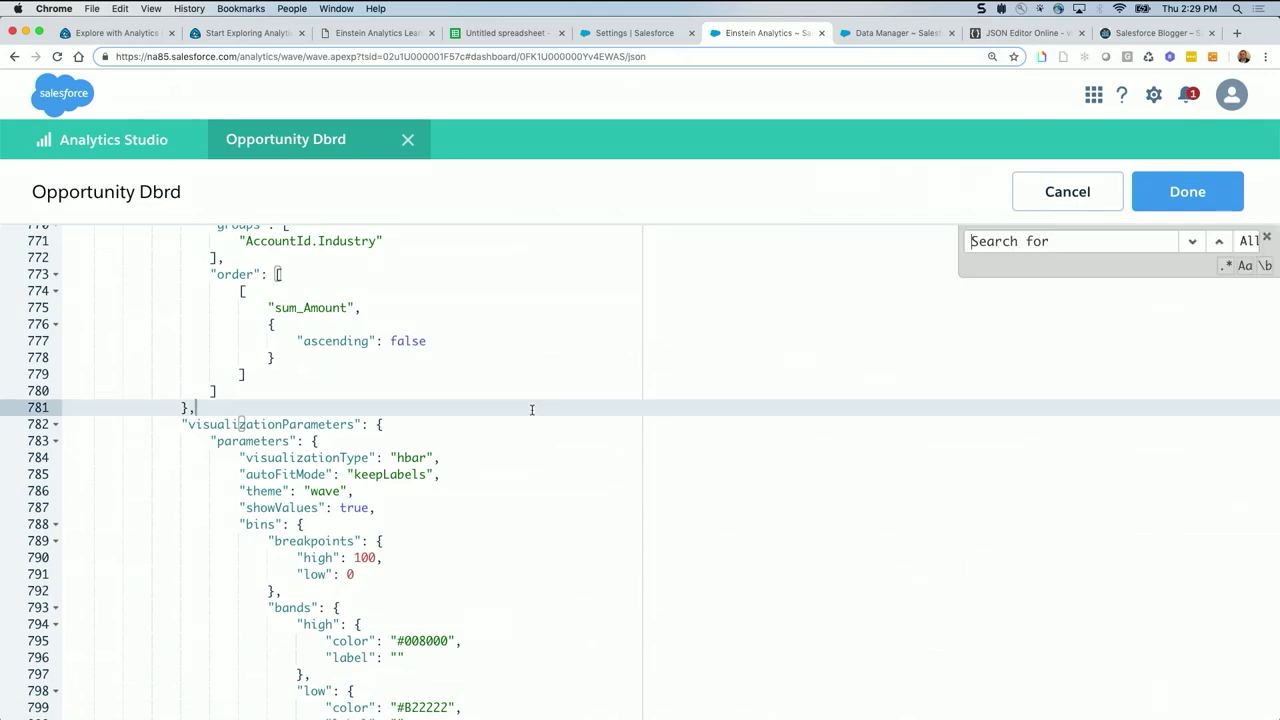
pyautogui.write('amount_b')
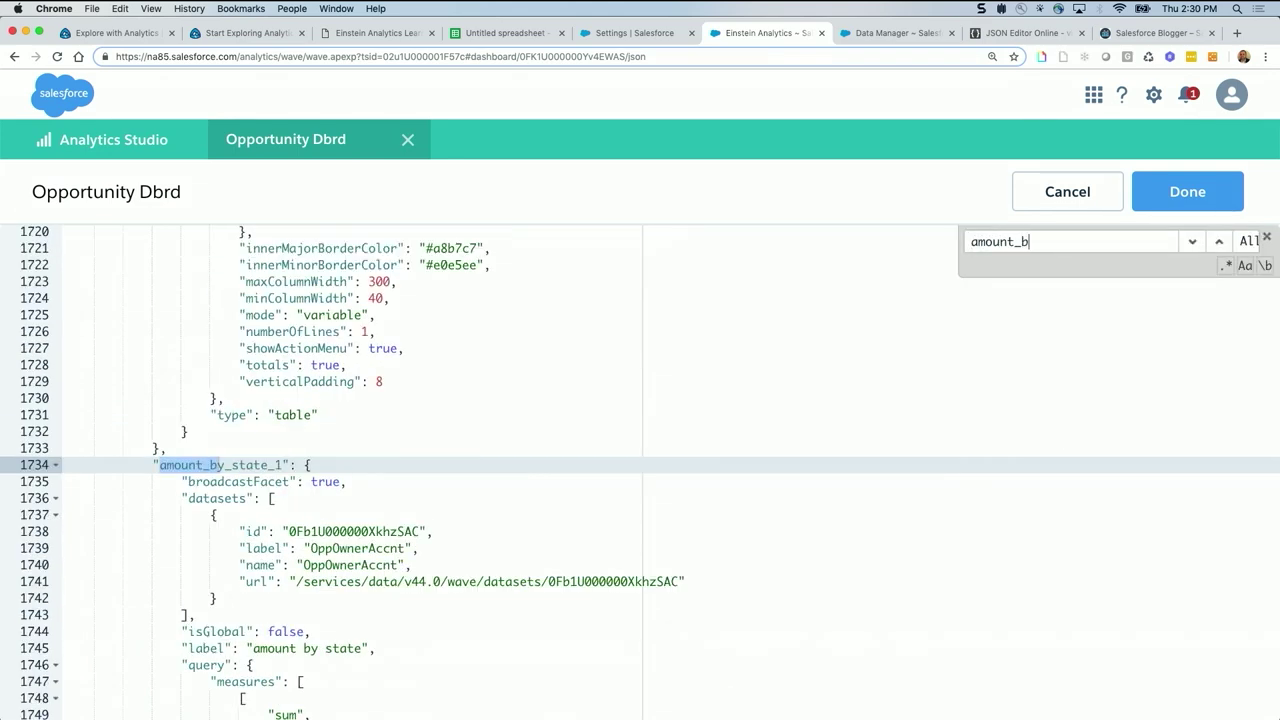
pyautogui.press('Return')
pyautogui.press('Return')
pyautogui.press('Return')
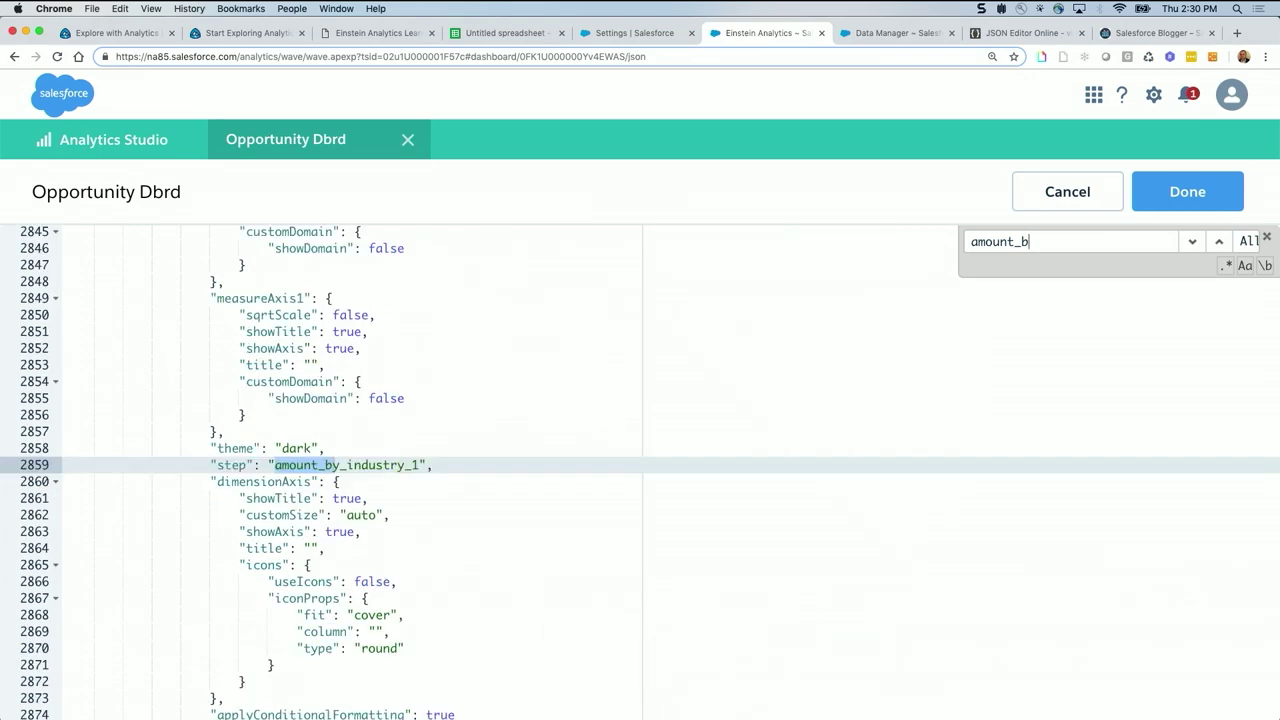
pyautogui.press('Return')
pyautogui.press('Return')
pyautogui.press('Return')
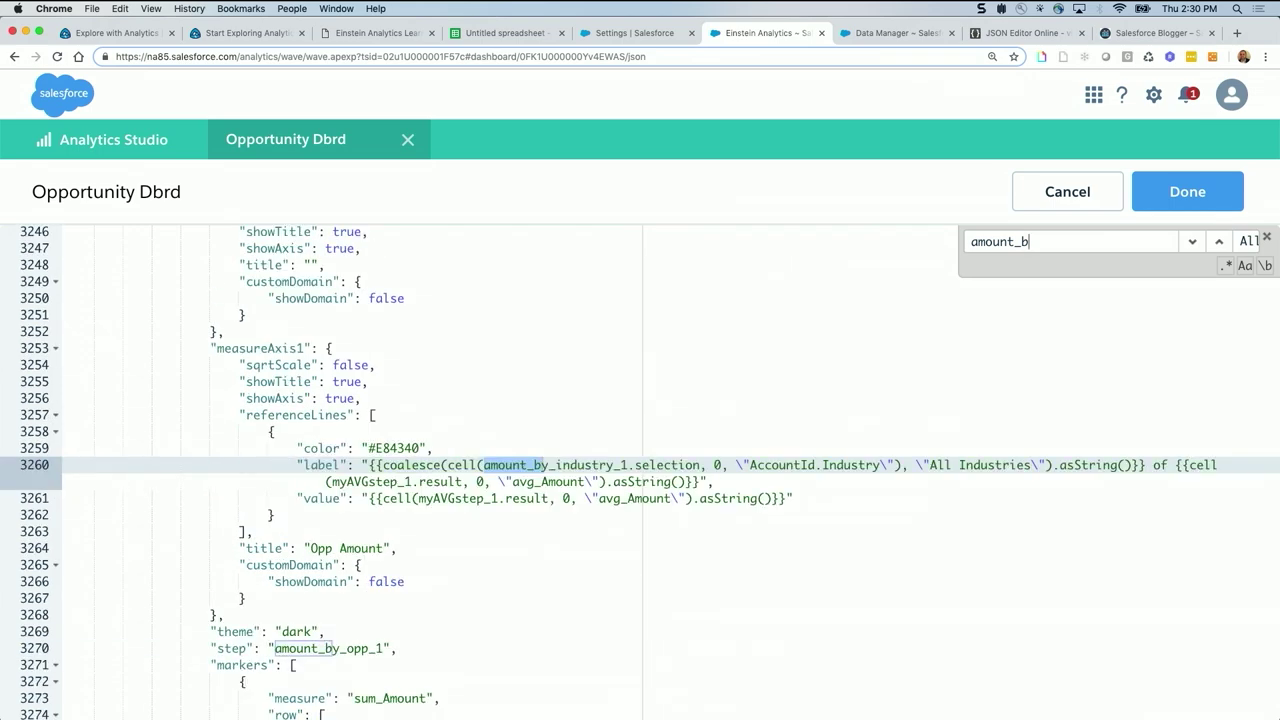
pyautogui.press('Return')
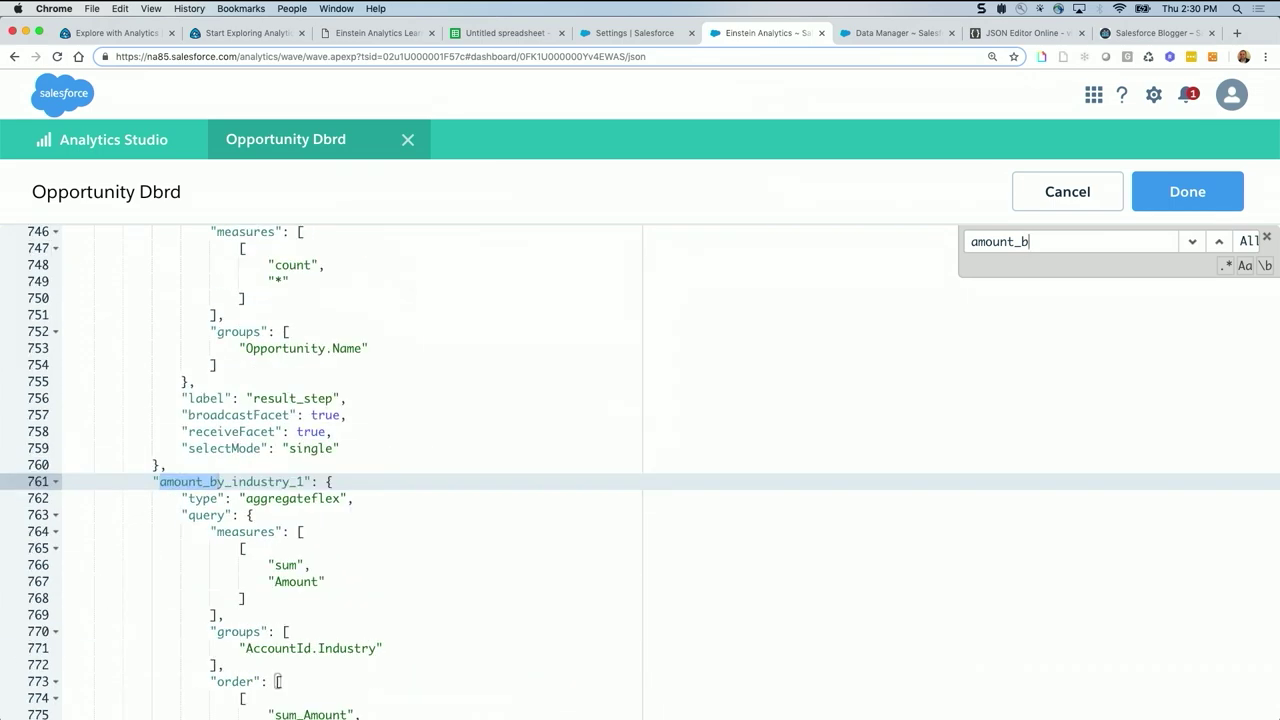
pyautogui.scroll(-3, 394, 555)
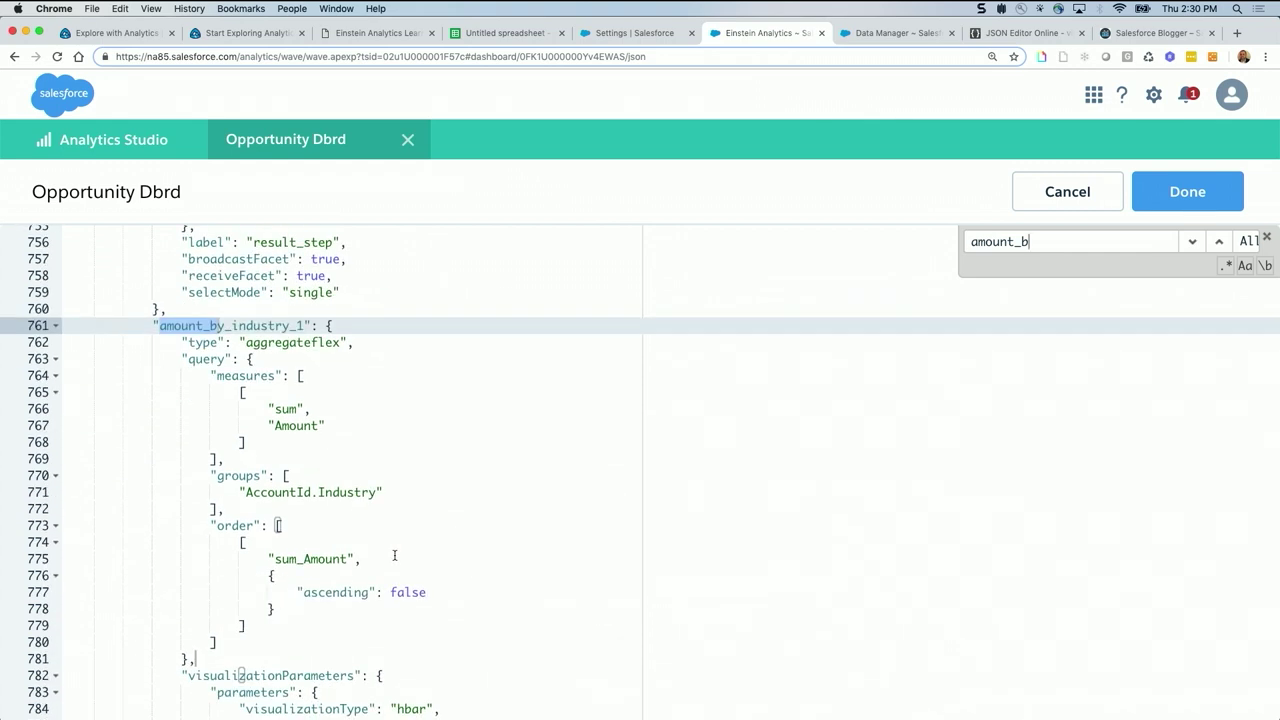
pyautogui.press('super+equal')
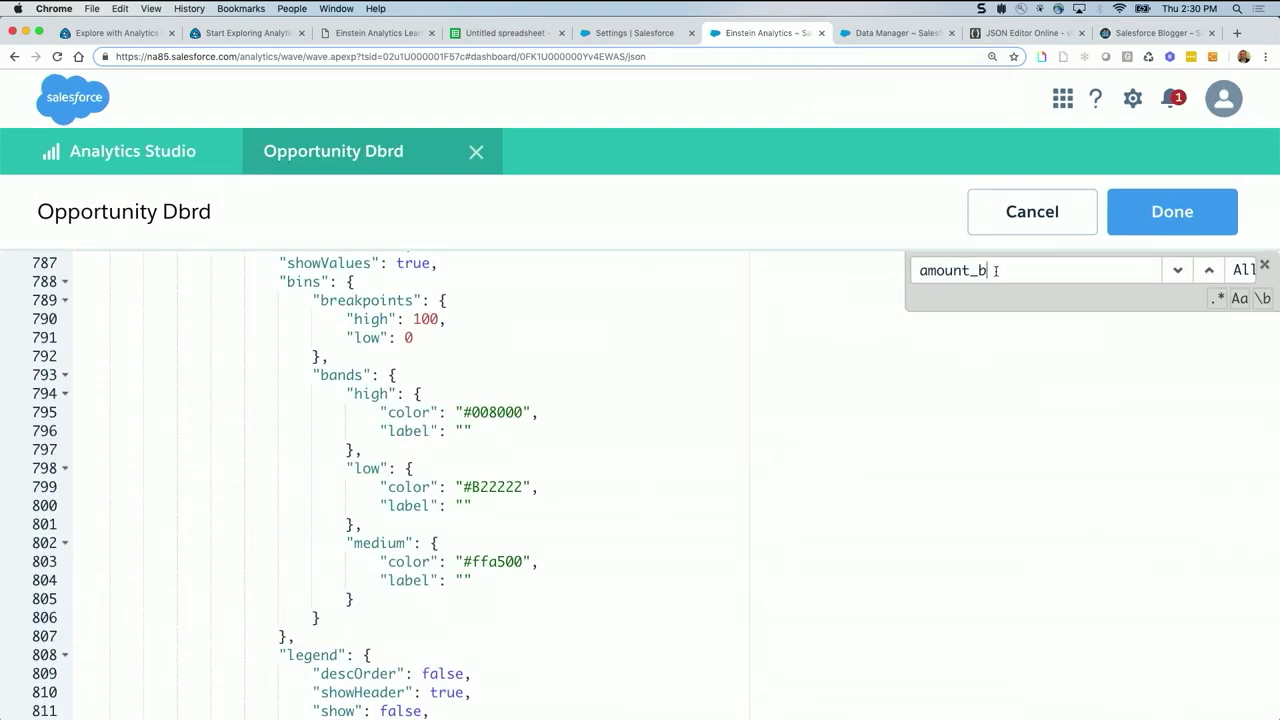
pyautogui.write('y_in')
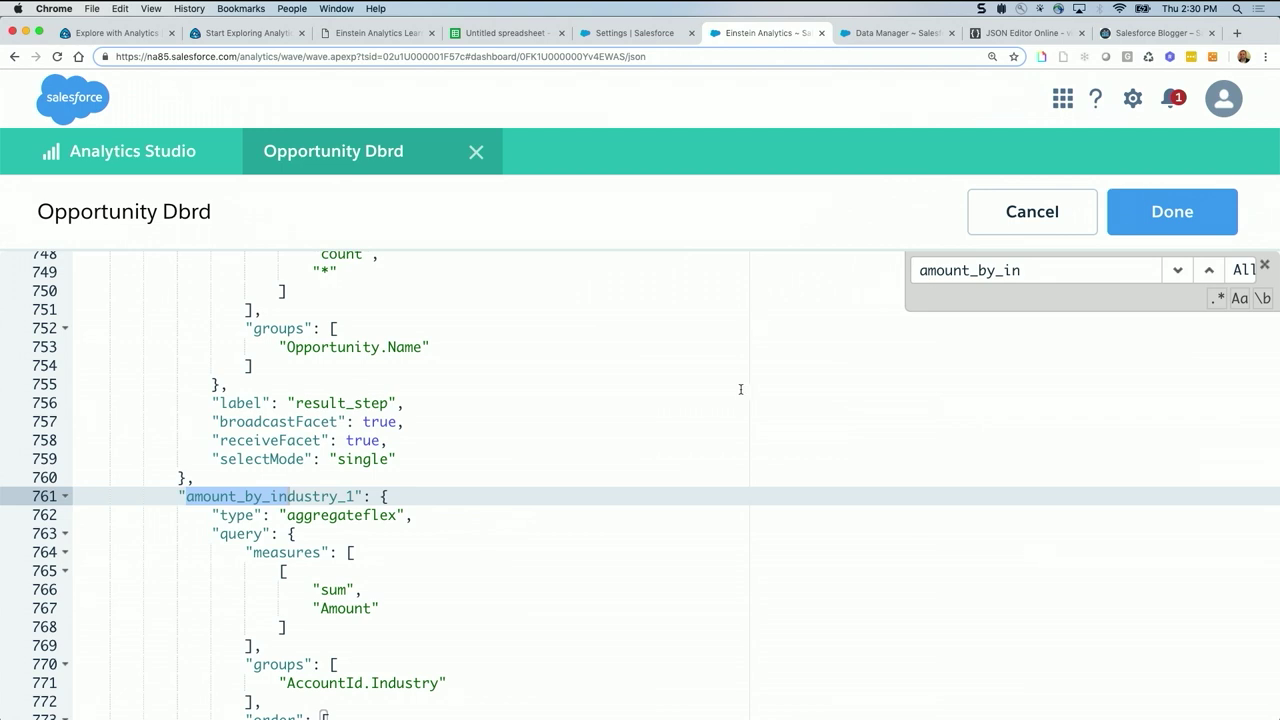
pyautogui.scroll(-6, 741, 389)
pyautogui.scroll(3, 715, 407)
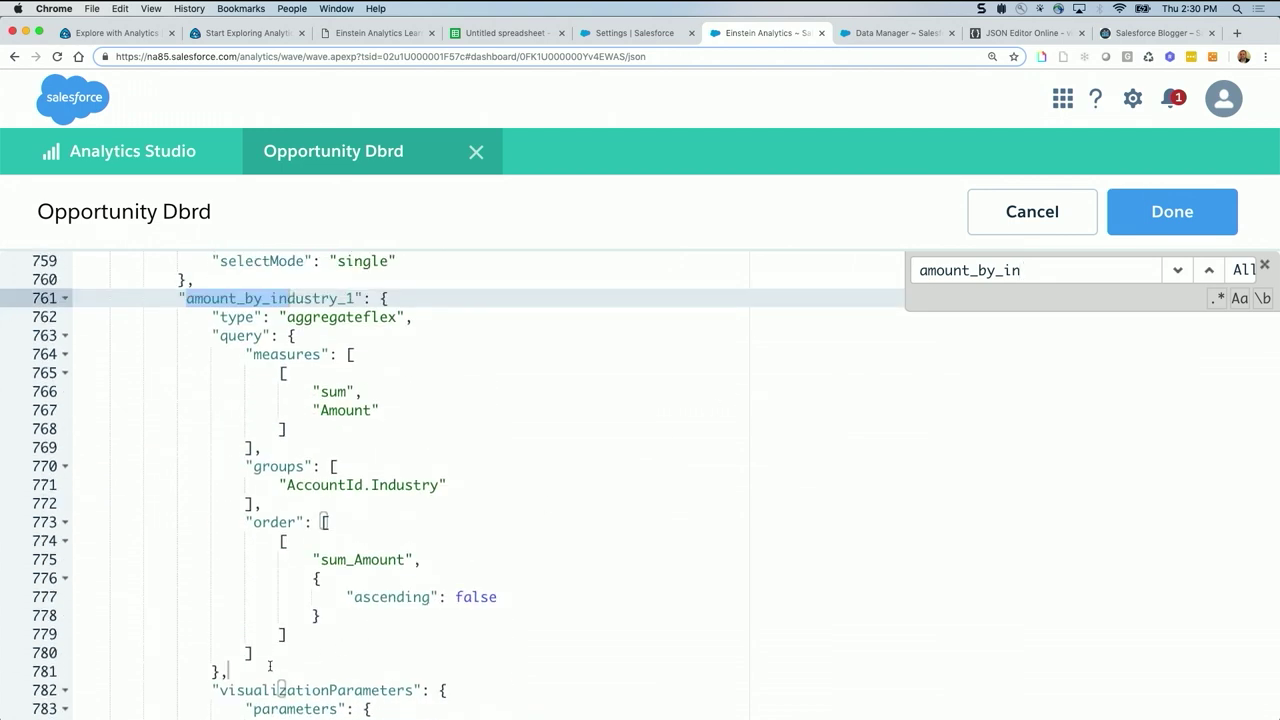
# Paste the copied filters block after the order array, adding a comma and fixing indentation
pyautogui.click(262, 653)
pyautogui.write(',')
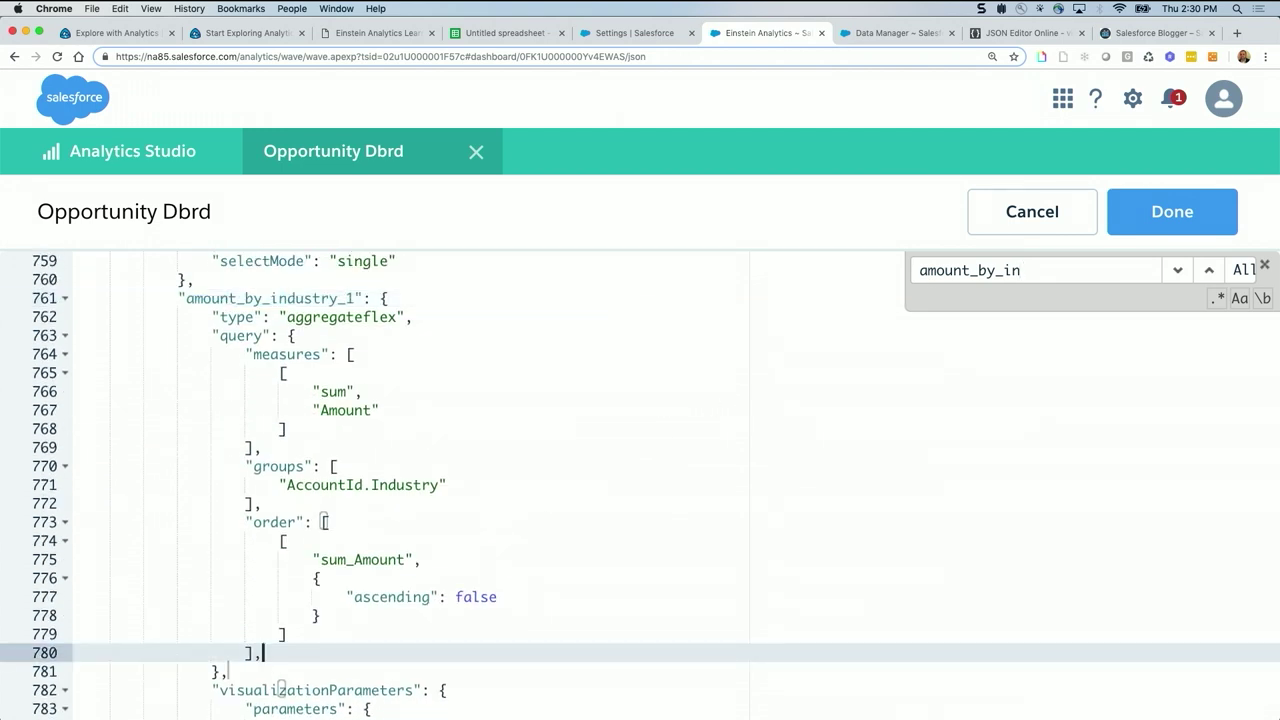
pyautogui.press('Return')
pyautogui.write('"filters": [ [ "Name", [ "Opportunity for Abbott1184" ], "in" ] ]')
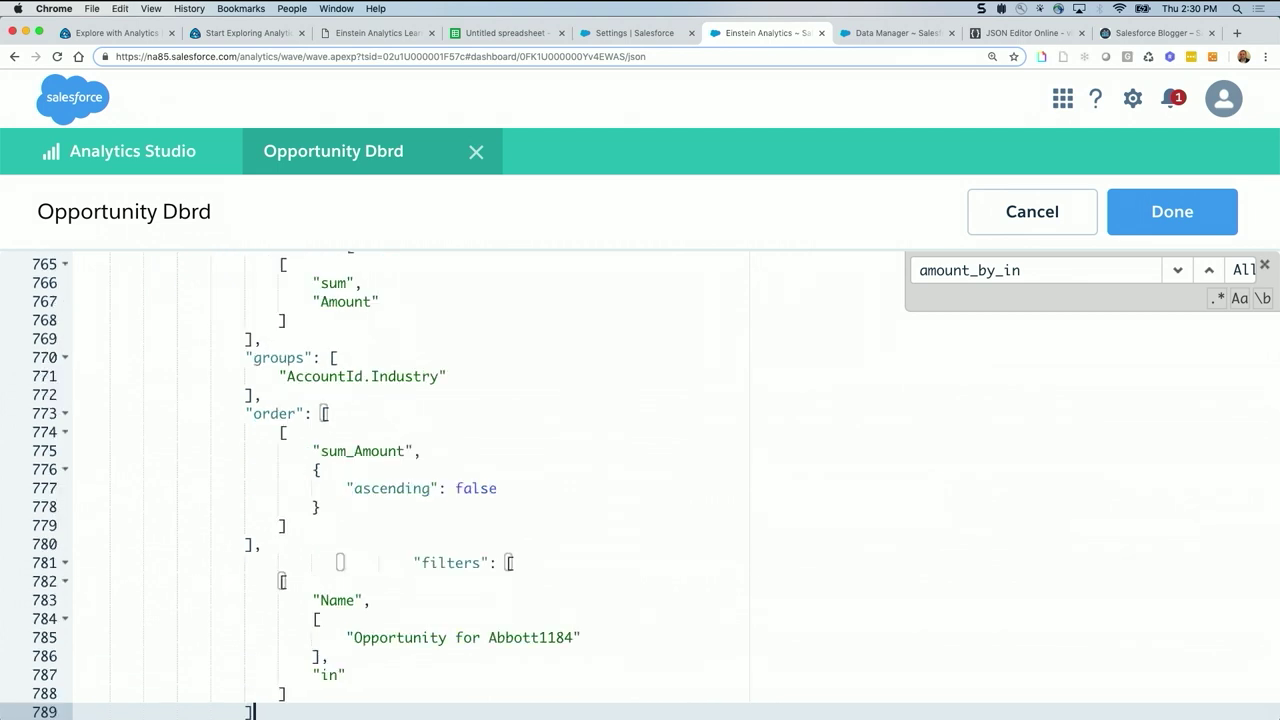
pyautogui.scroll(-4, 281, 688)
pyautogui.scroll(2, 379, 510)
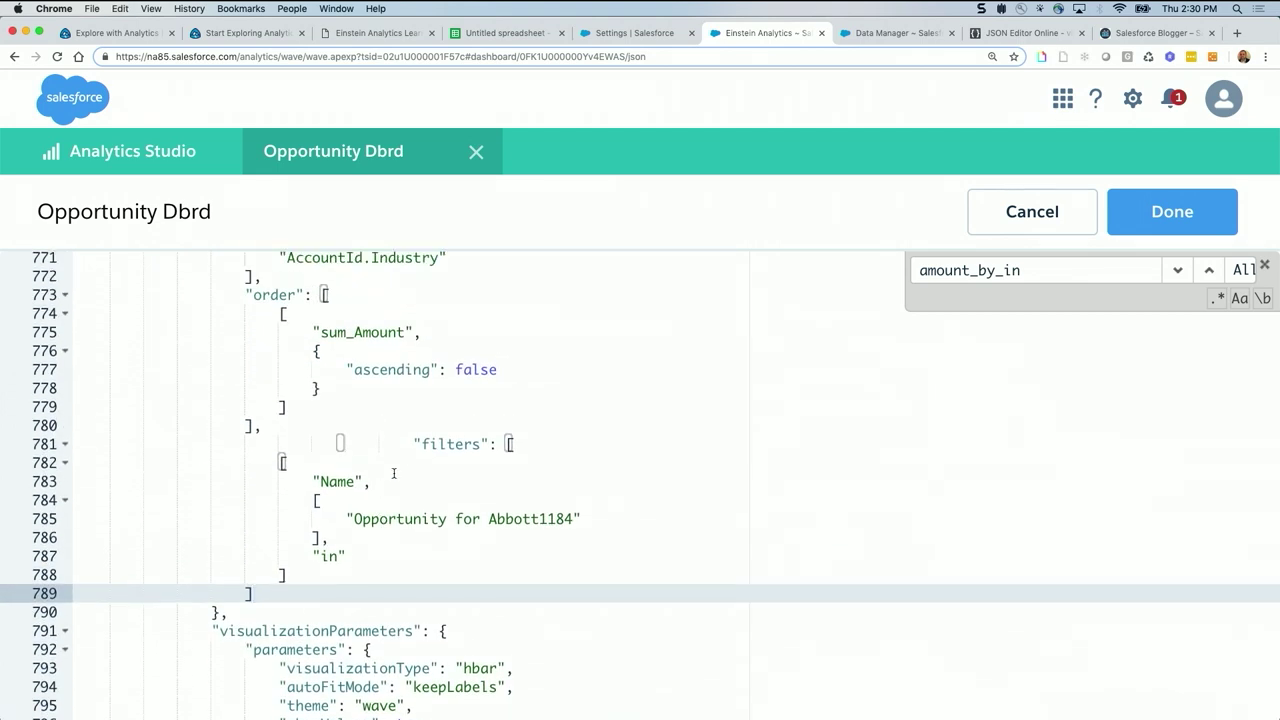
pyautogui.click(414, 444)
pyautogui.press('BackSpace')
pyautogui.press('BackSpace')
pyautogui.press('BackSpace')
pyautogui.press('BackSpace')
pyautogui.press('BackSpace')
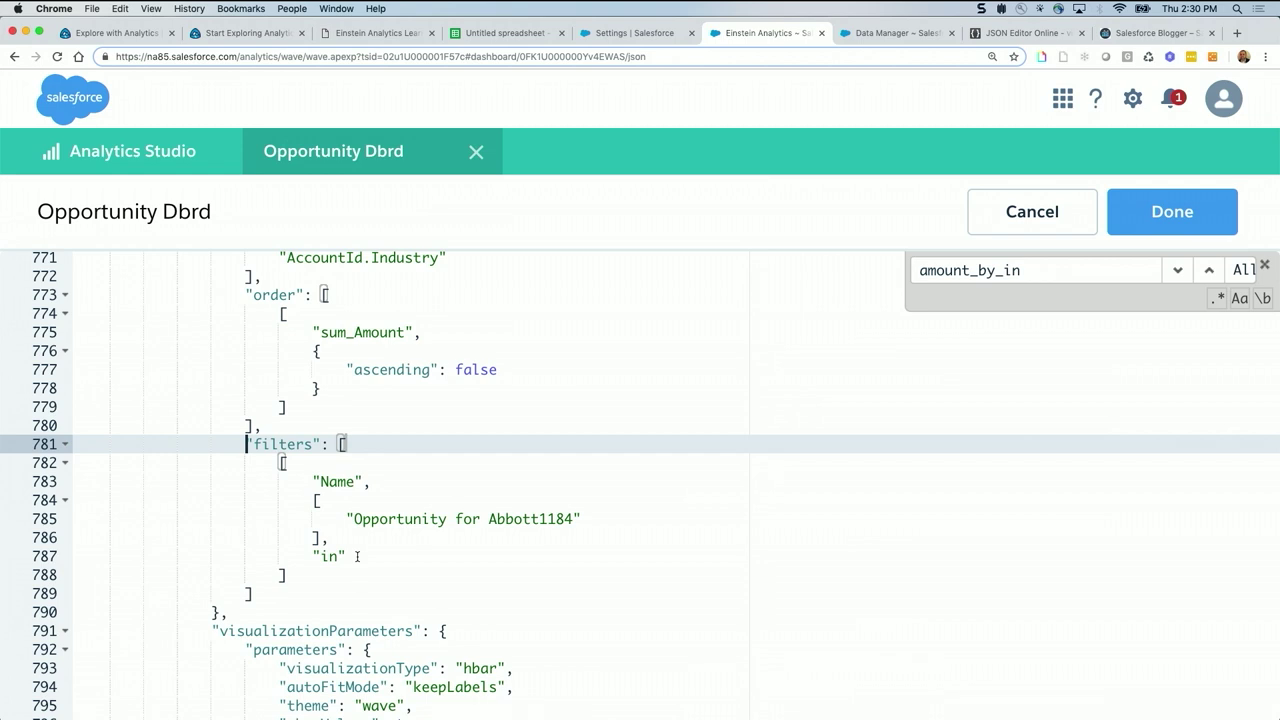
# Replace the hardcoded opportunity value in the Name filter with empty {{}} binding braces
pyautogui.click(357, 556)
pyautogui.doubleClick(328, 556)
pyautogui.moveTo(328, 556); pyautogui.dragTo(306, 500)
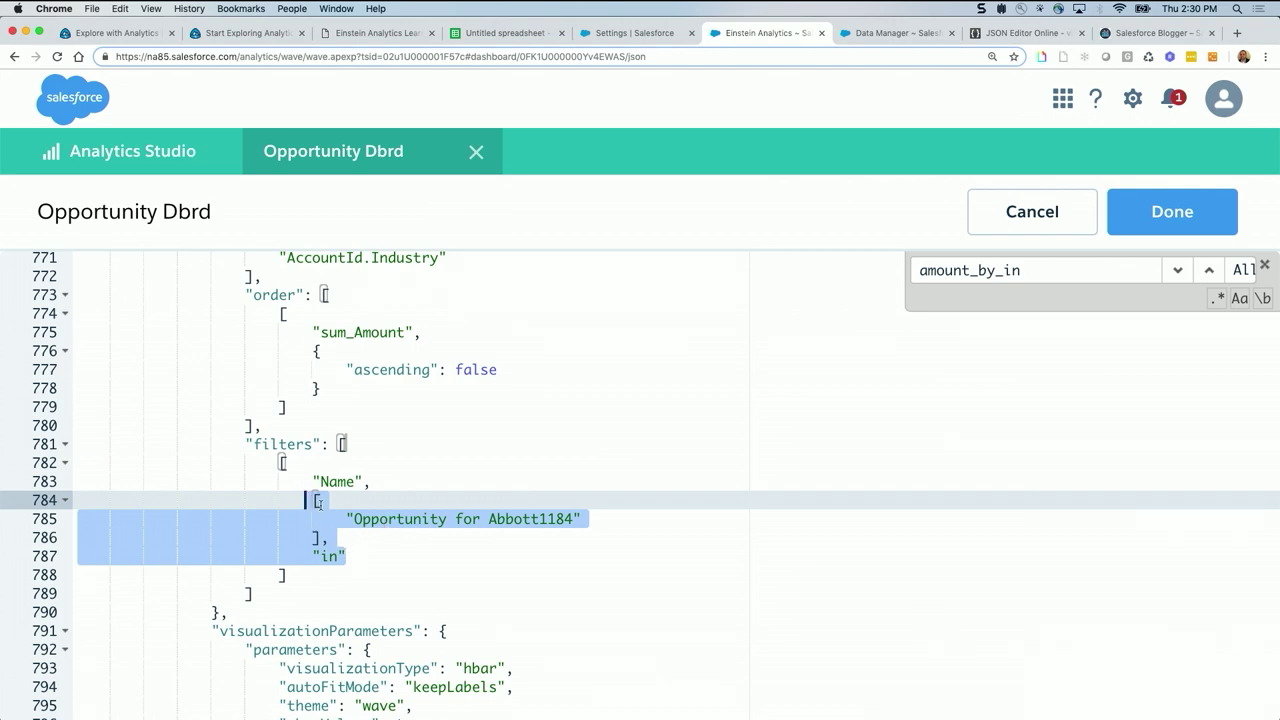
pyautogui.press('BackSpace')
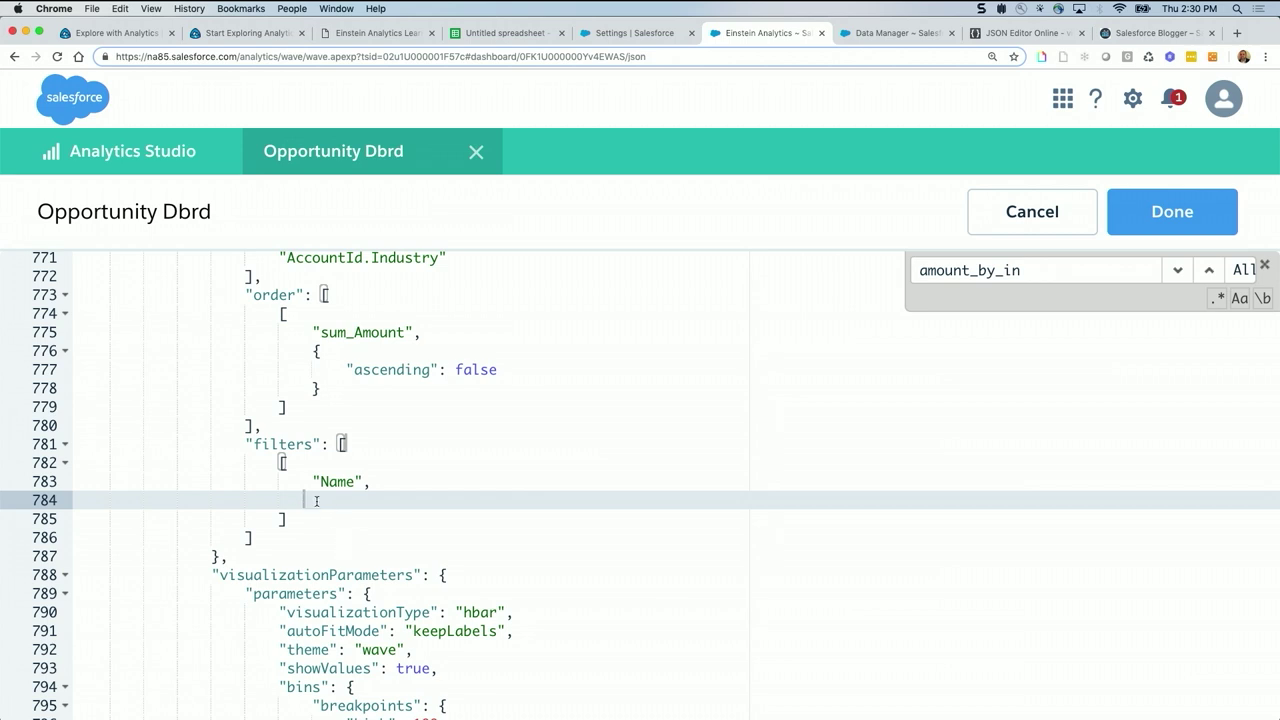
pyautogui.write('{{}')
pyautogui.click(319, 500)
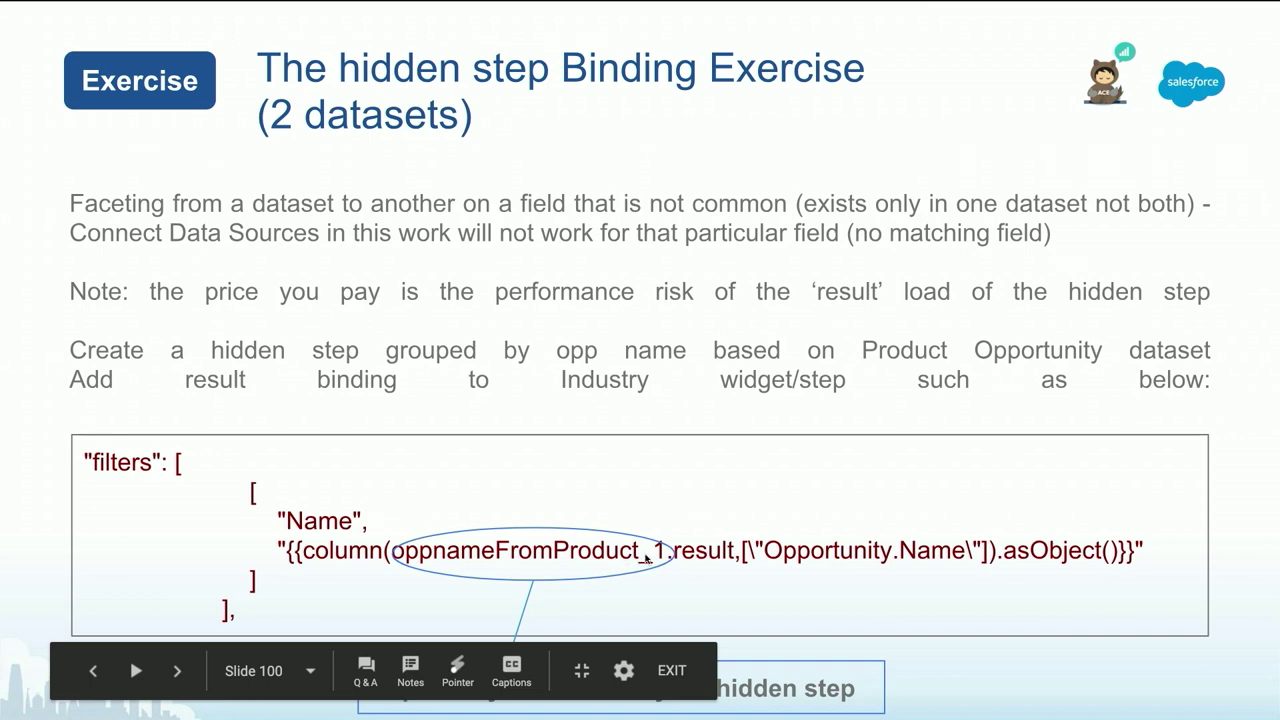
# On line 784, bind the Name filter to "{{column(result_step_1.result, [\"Opportunity.Name\"]).asObject()}}"
pyautogui.press('super+Tab')
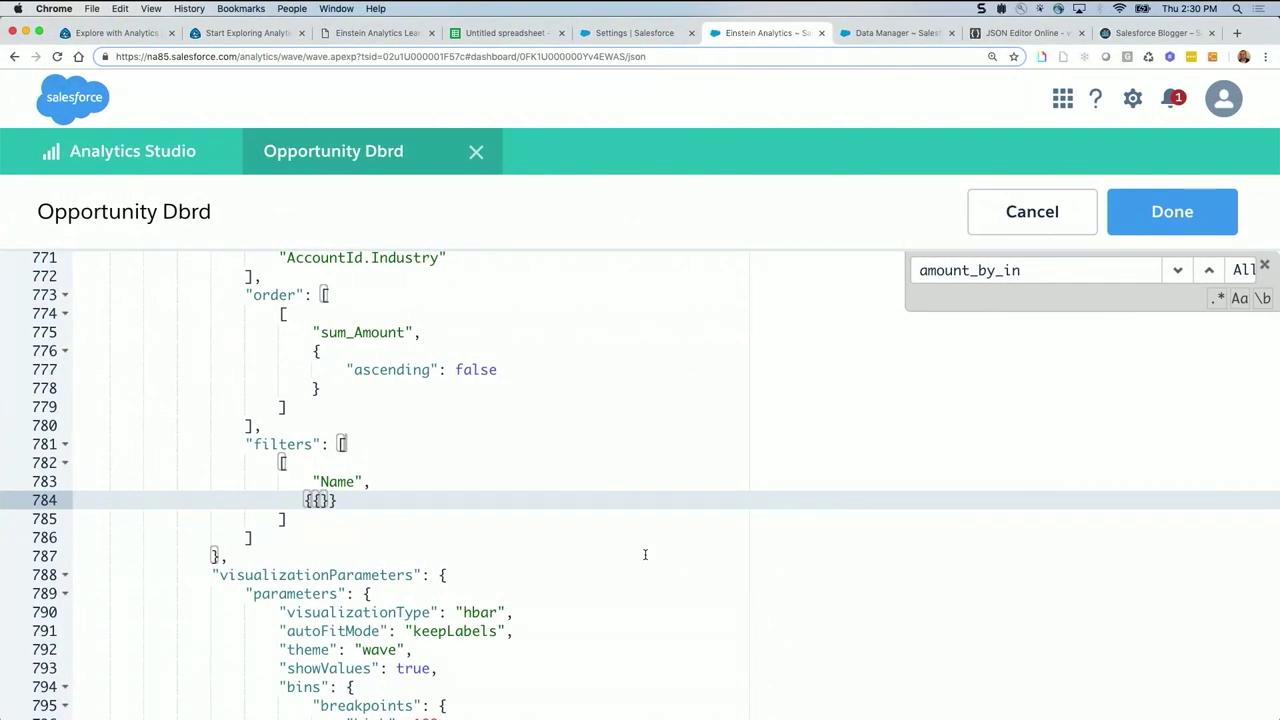
pyautogui.write('column')
pyautogui.write('(result_')
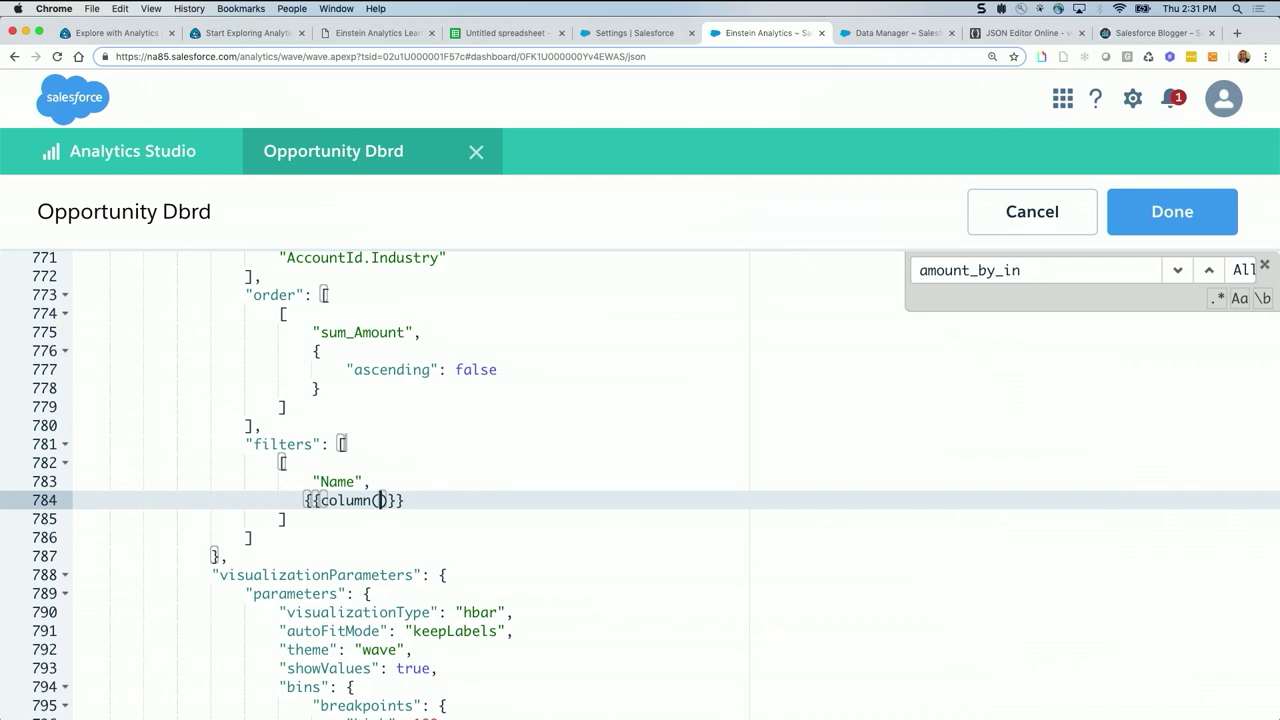
pyautogui.write('step_1')
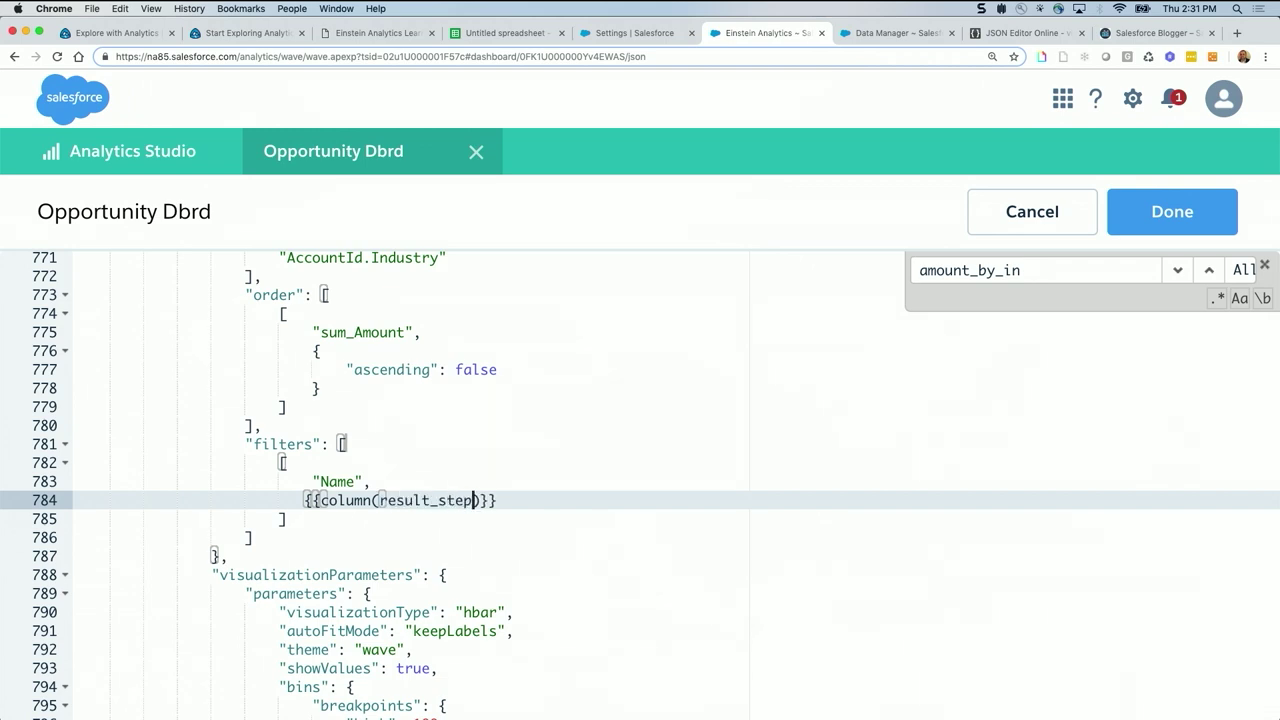
pyautogui.write('.result, [')
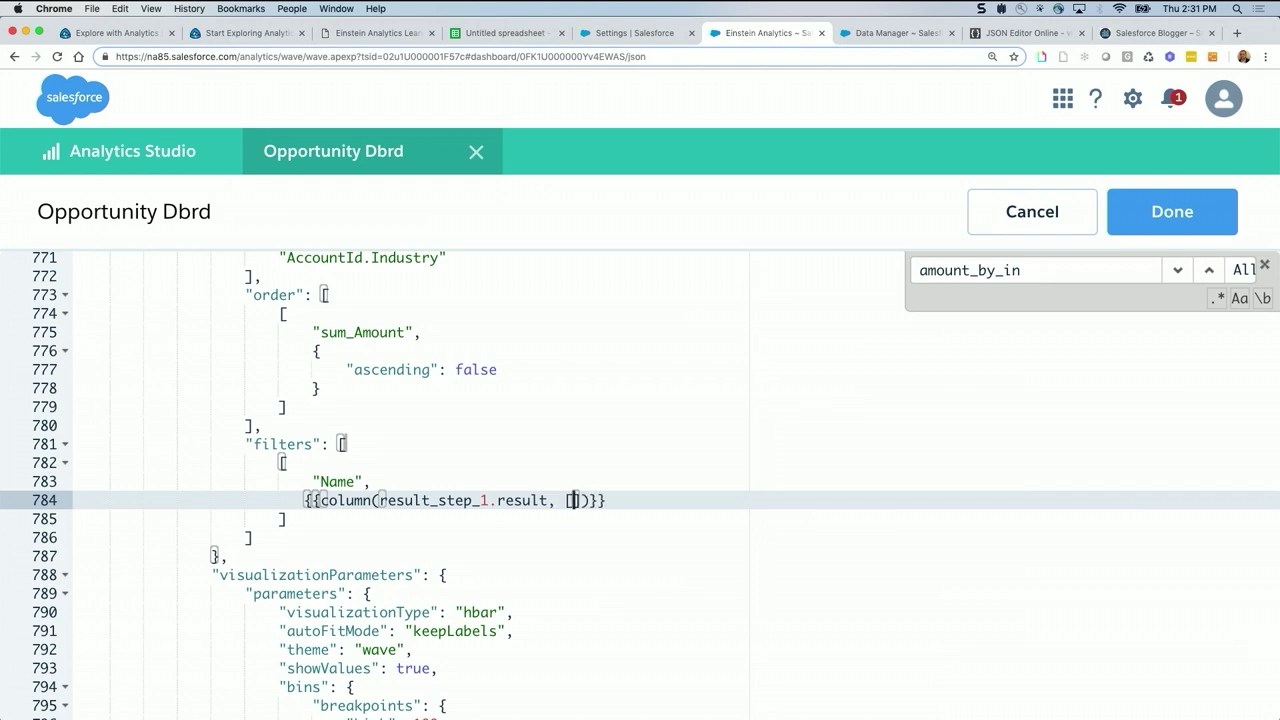
pyautogui.write('\\"Opporut')
pyautogui.press('BackSpace')
pyautogui.press('BackSpace')
pyautogui.write('tunity.N')
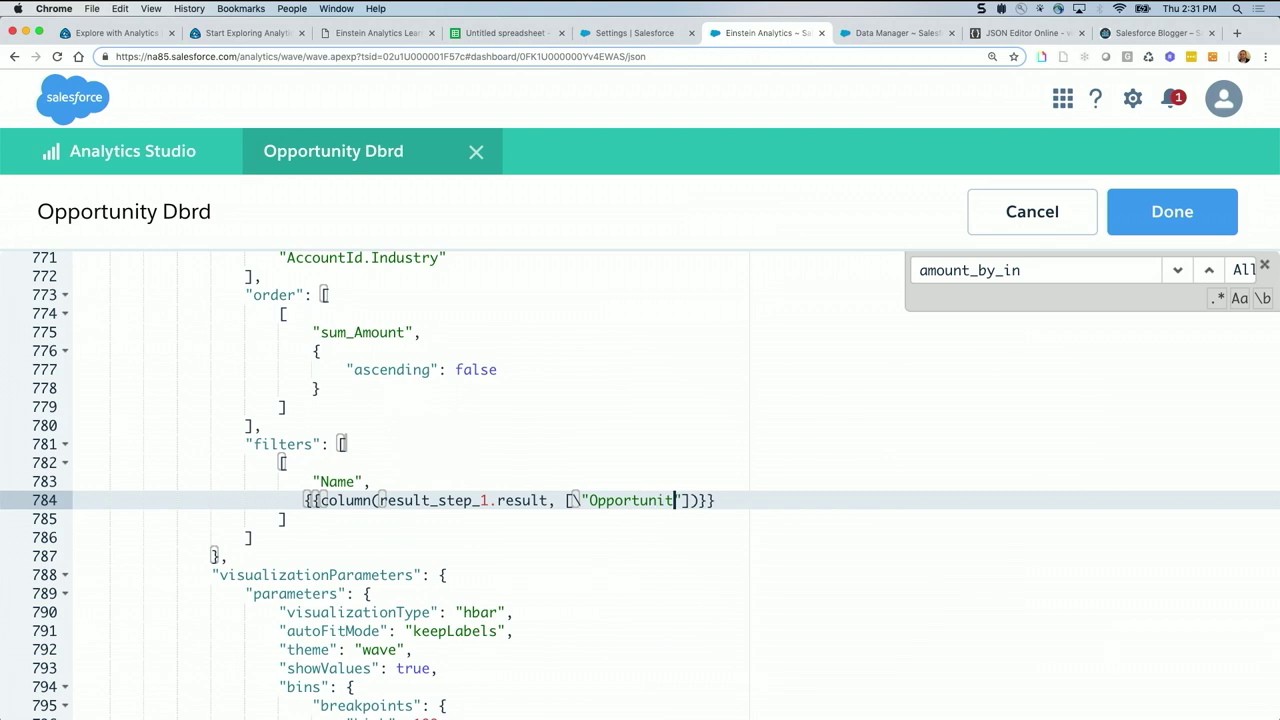
pyautogui.write('ame')
pyautogui.write('\\')
pyautogui.press('Right')
pyautogui.press('Right')
pyautogui.write('.asObje')
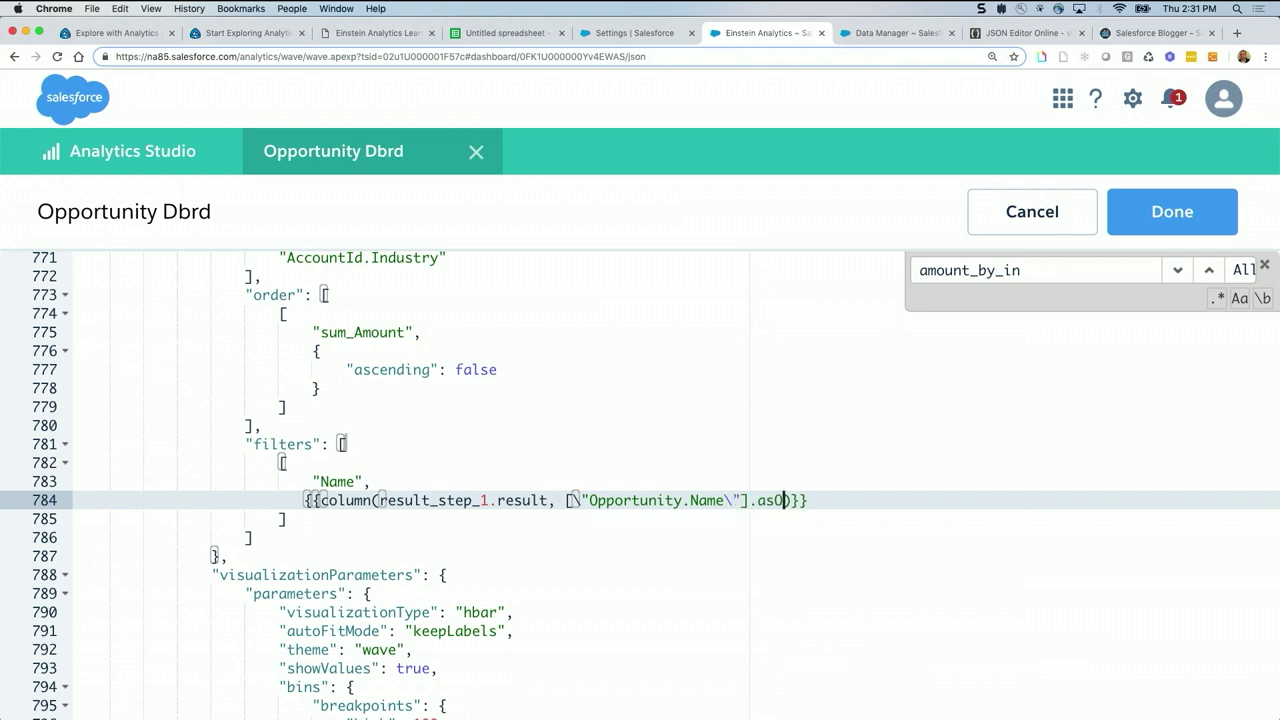
pyautogui.write('ct()')
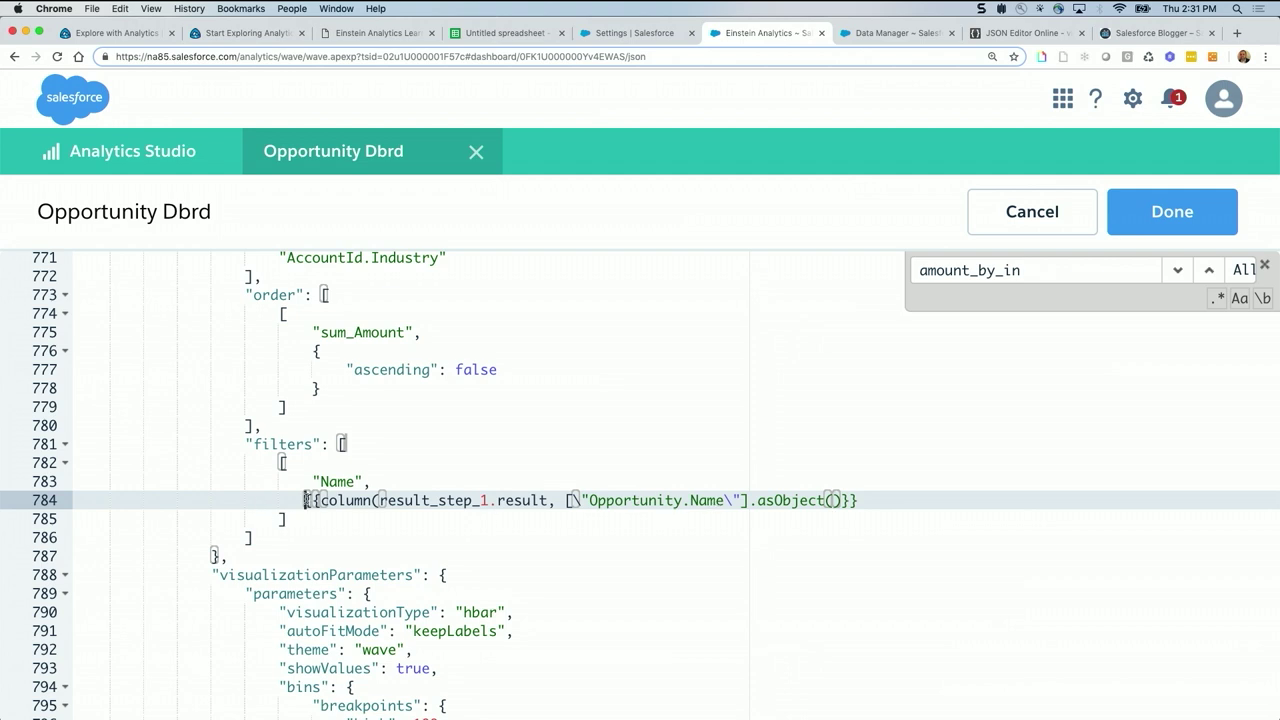
pyautogui.write('"')
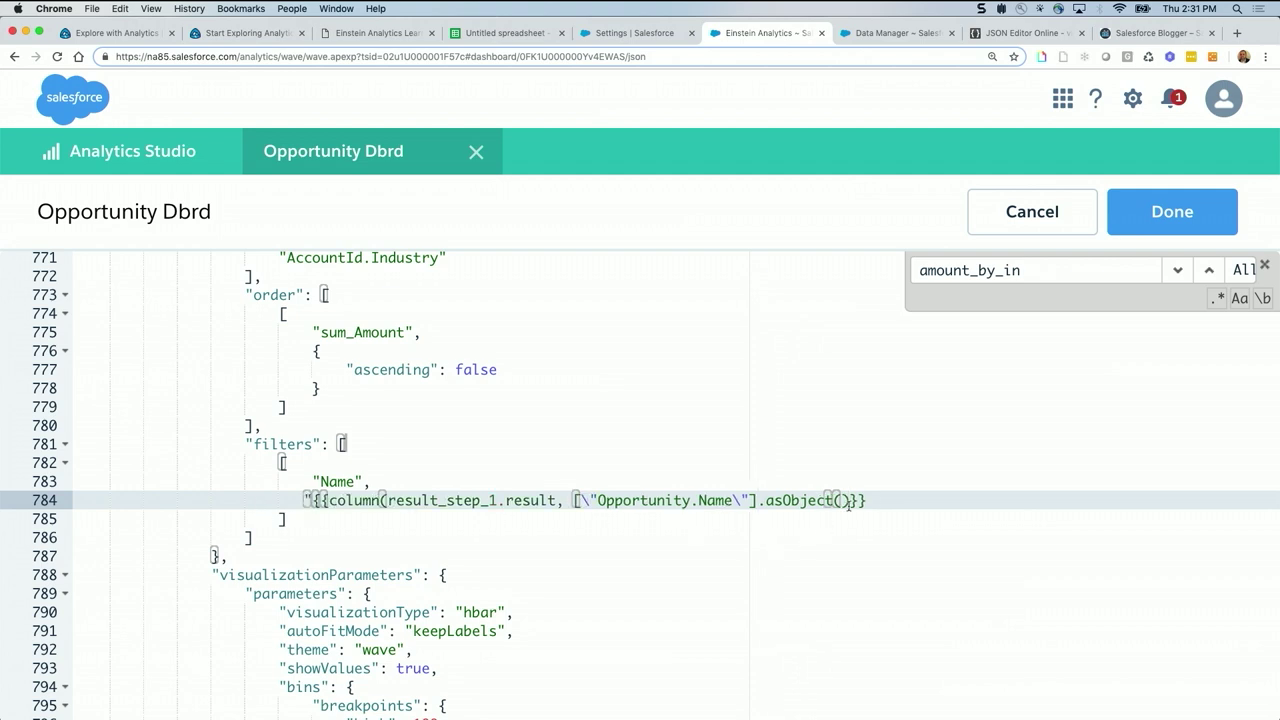
pyautogui.click(883, 497)
pyautogui.write('"')
# Search the JSON for result_step_1 to confirm its step definition exists
pyautogui.doubleClick(426, 500)
pyautogui.press('super+c')
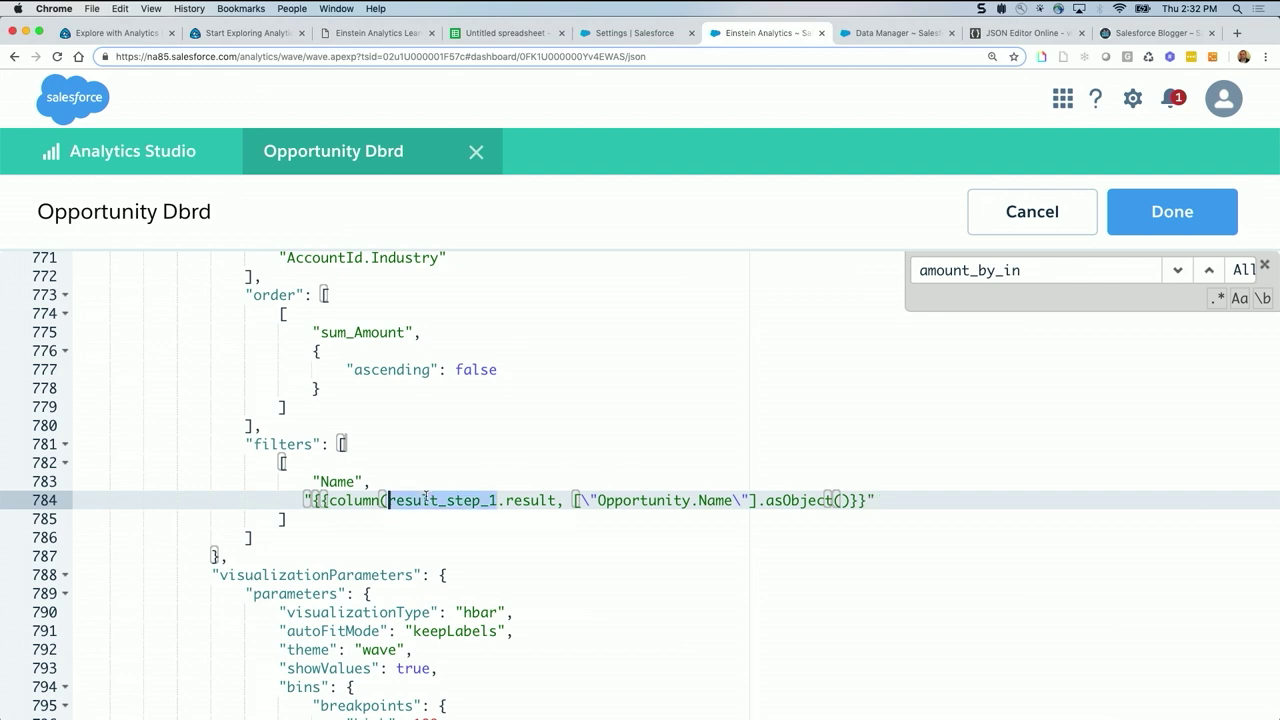
pyautogui.doubleClick(924, 266)
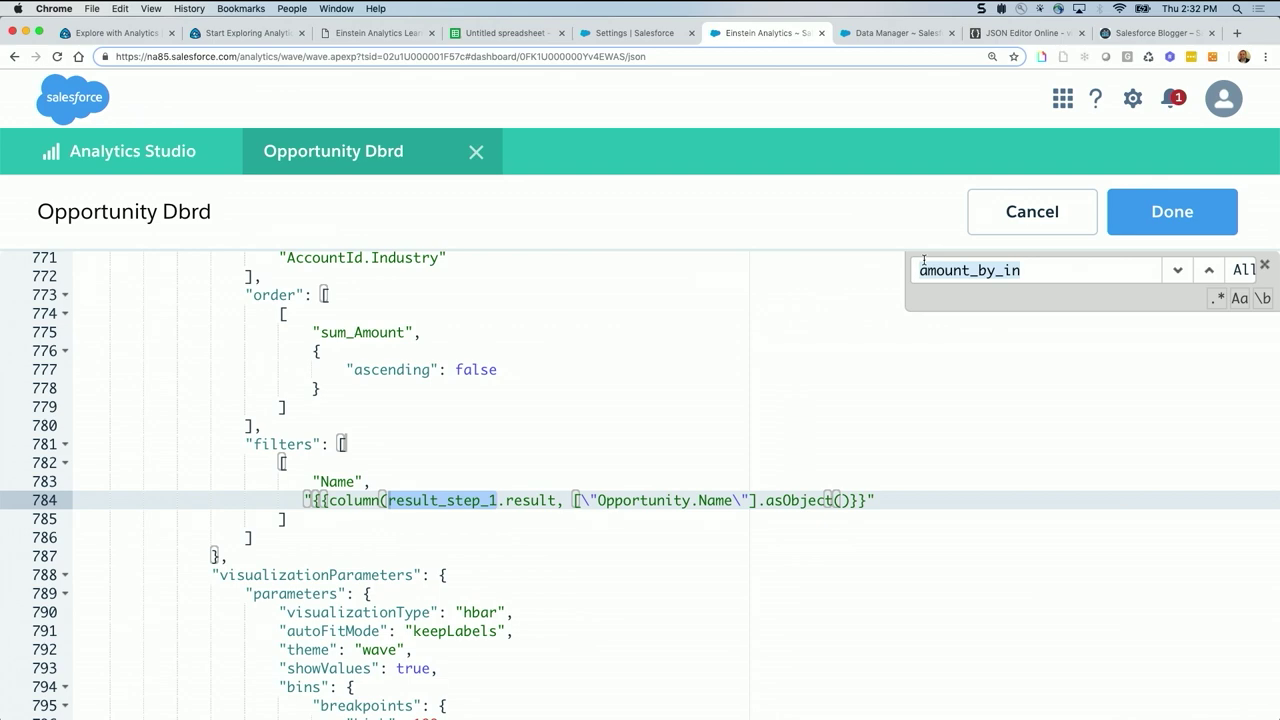
pyautogui.press('super+v')
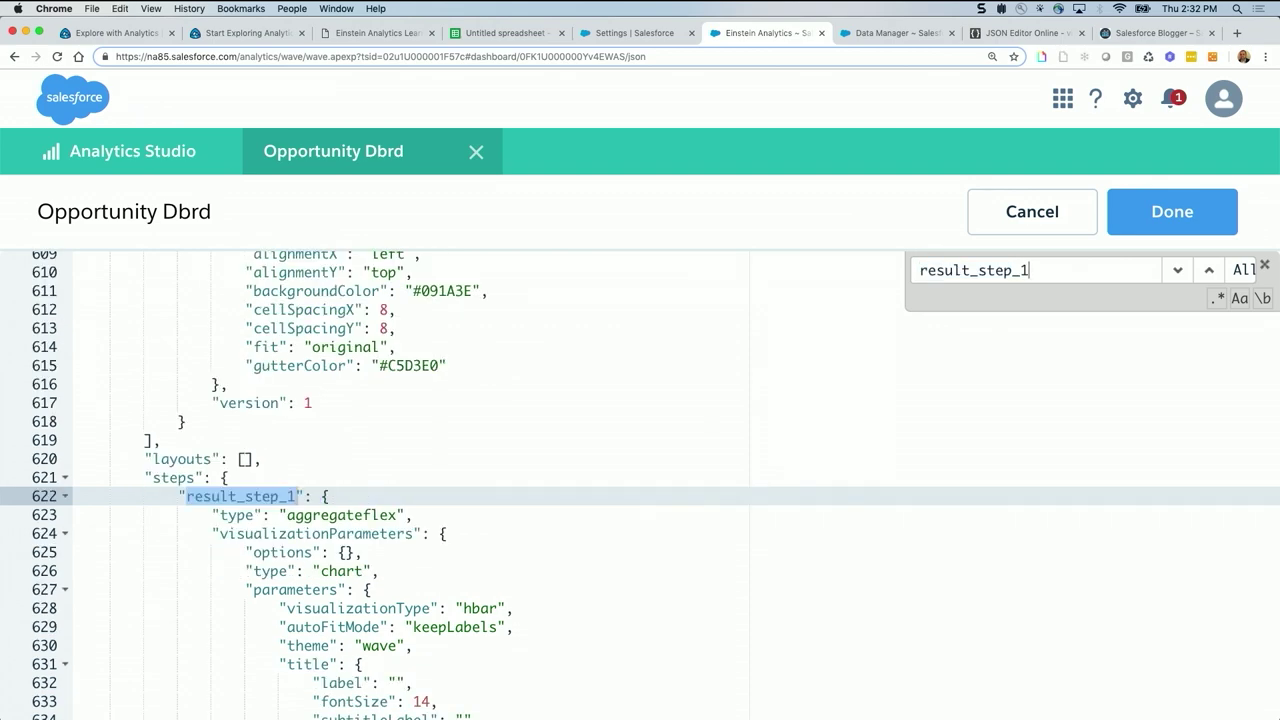
pyautogui.scroll(-10, 555, 535)
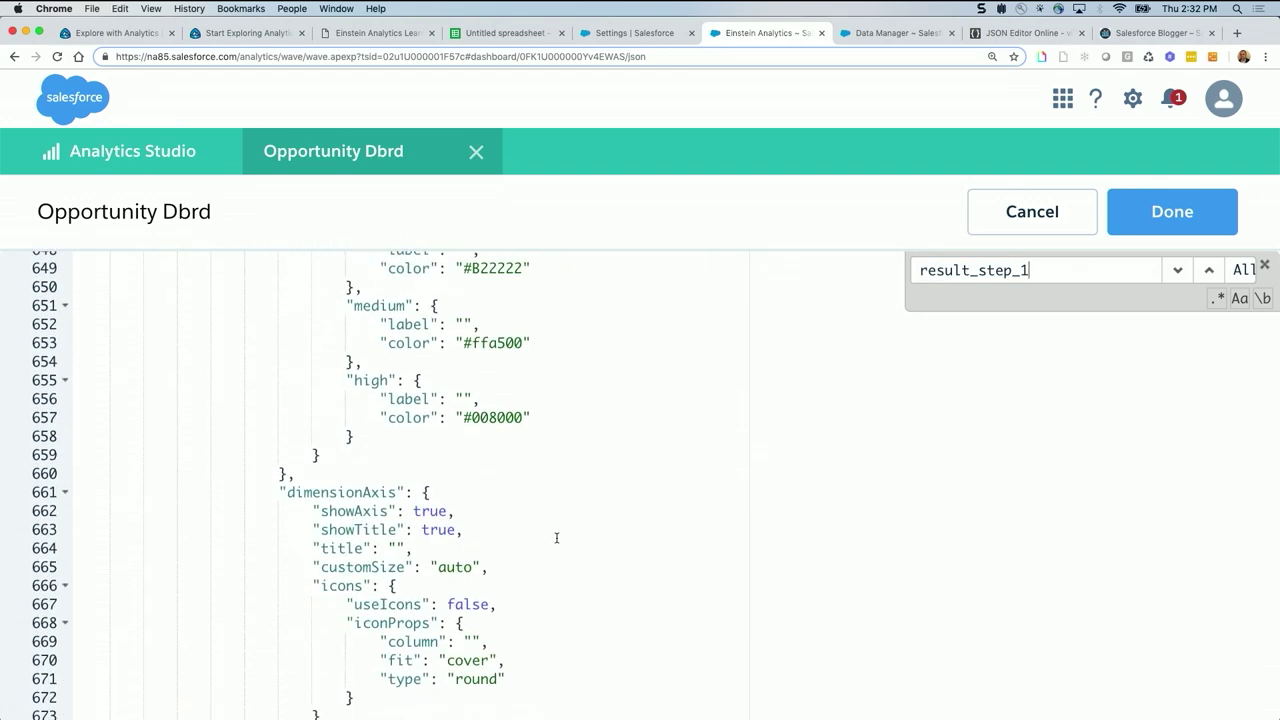
pyautogui.scroll(-11, 557, 536)
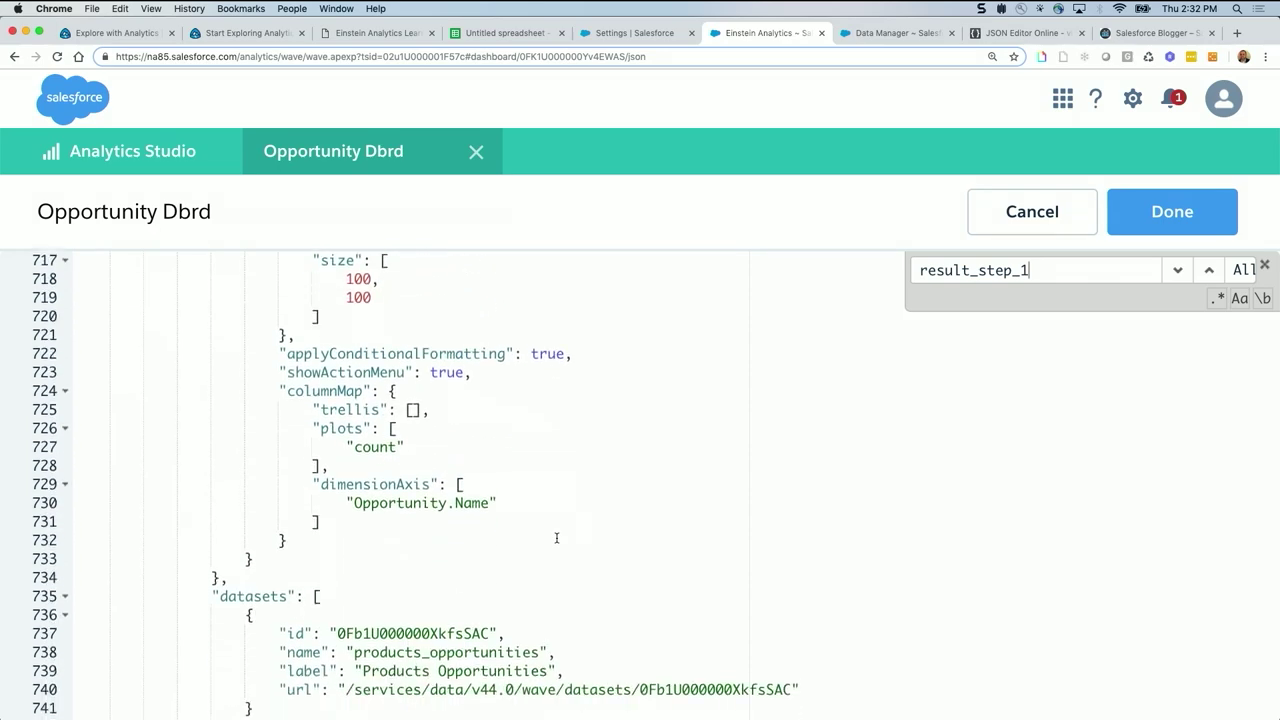
# Apply the edits, preview the dashboard to find the widget that can't display, then reopen the JSON
pyautogui.click(1198, 220)
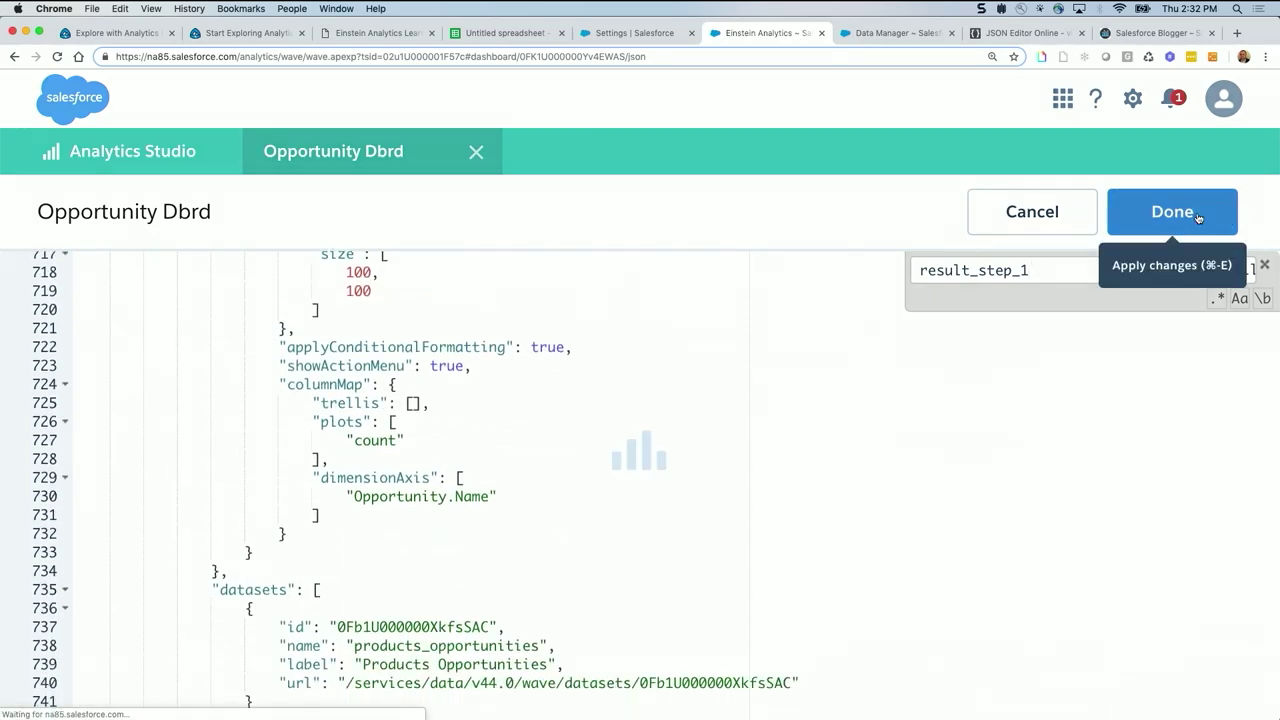
pyautogui.click(1093, 211)
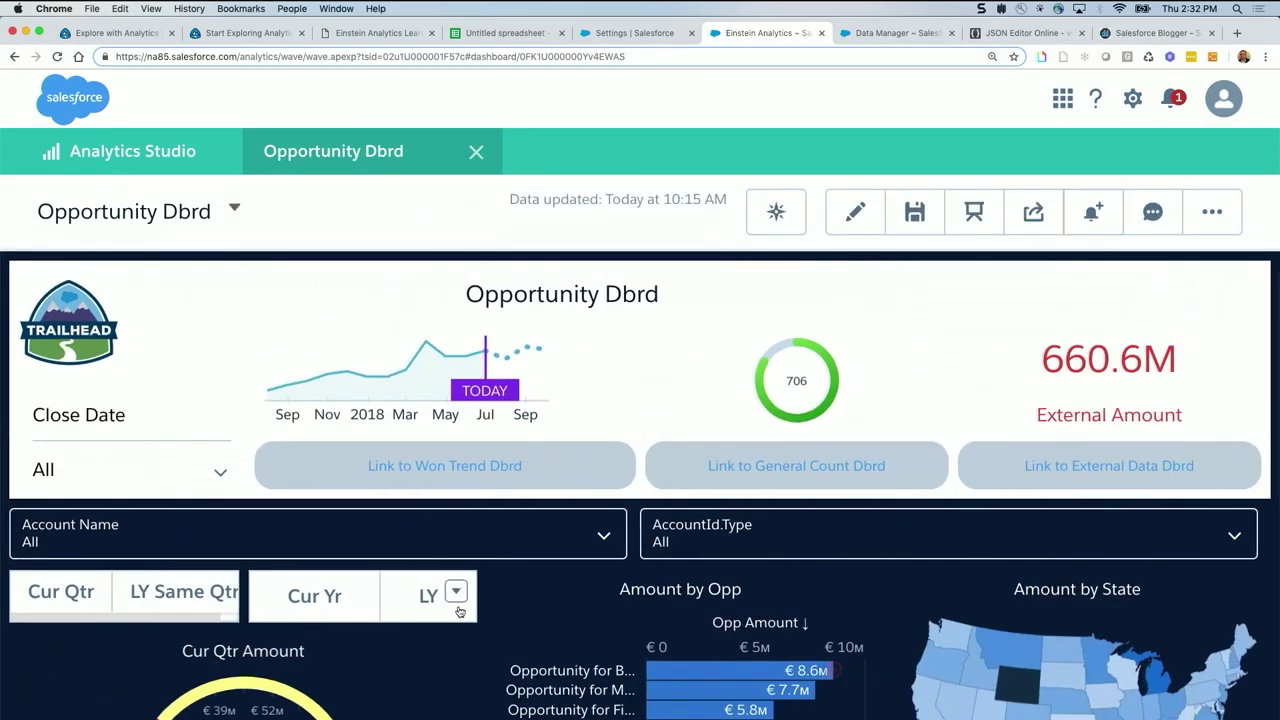
pyautogui.scroll(-3, 690, 690)
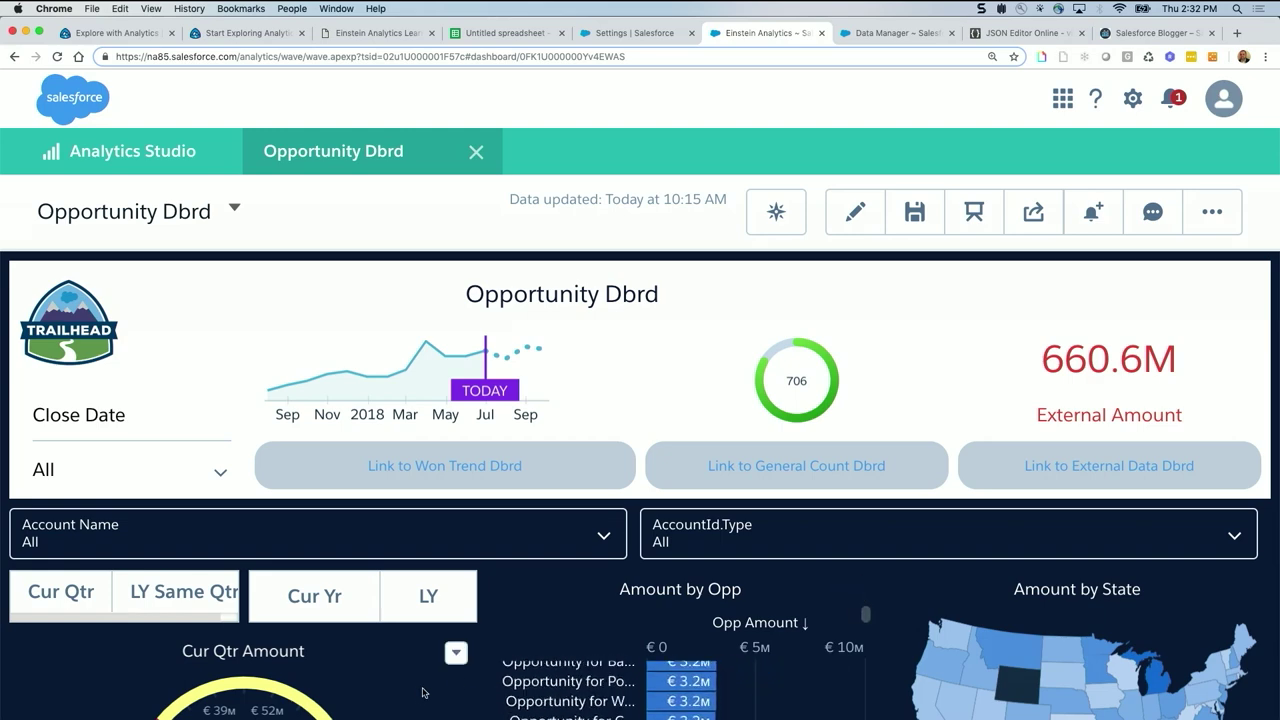
pyautogui.scroll(-3, 419, 695)
pyautogui.scroll(-3, 419, 695)
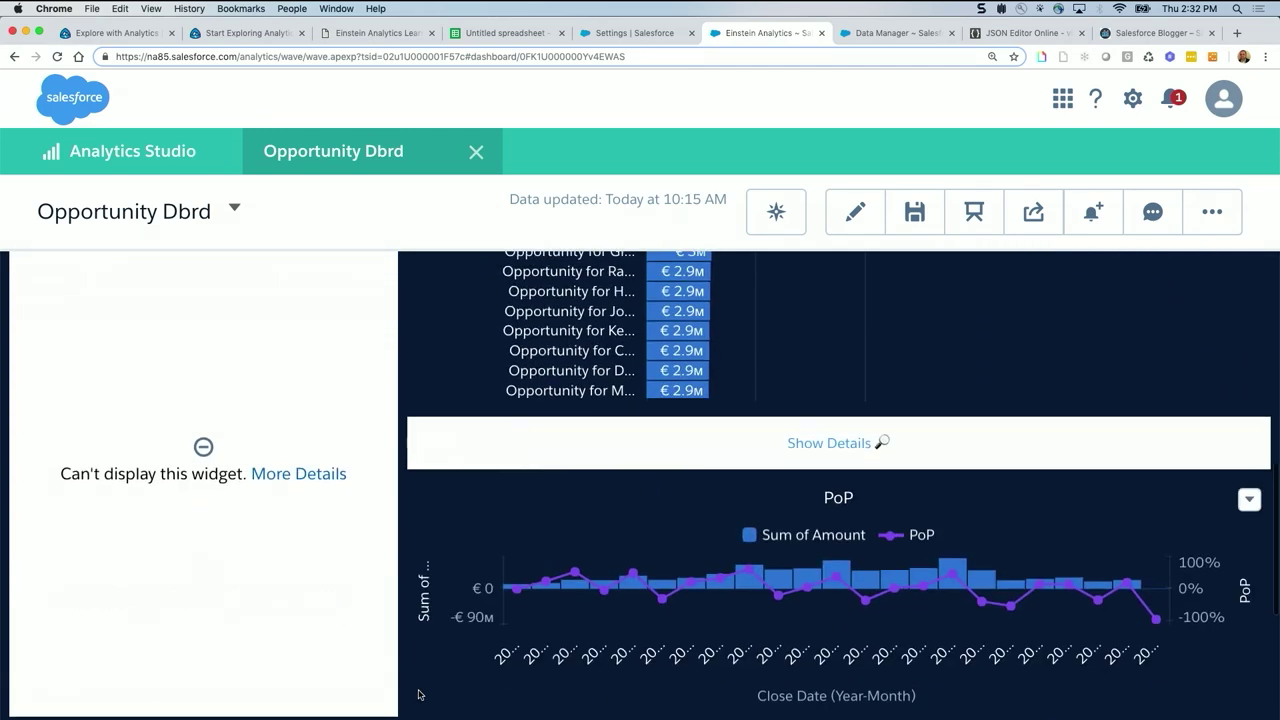
pyautogui.scroll(-2, 419, 695)
pyautogui.scroll(1, 419, 695)
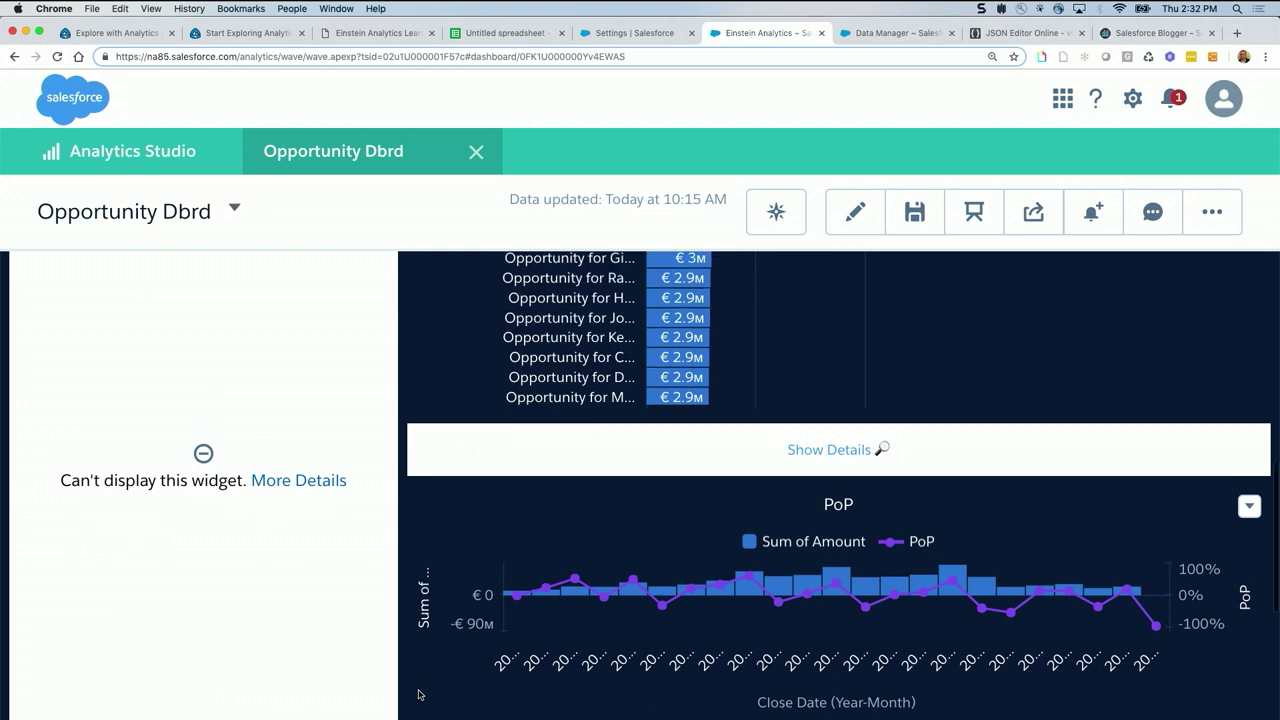
pyautogui.press('super+e')
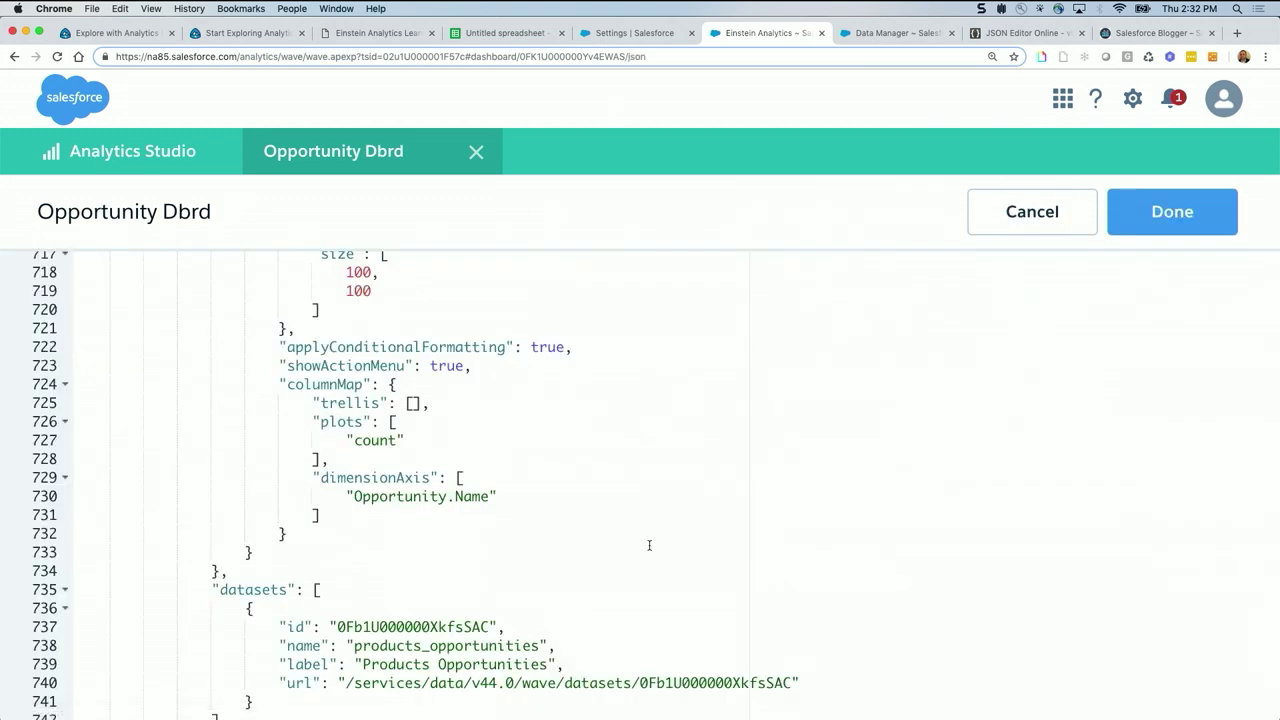
# Search the JSON for result_step_1, jumping between its step definition and the Name binding
pyautogui.click(772, 439)
pyautogui.press('super+f')
pyautogui.write('indu')
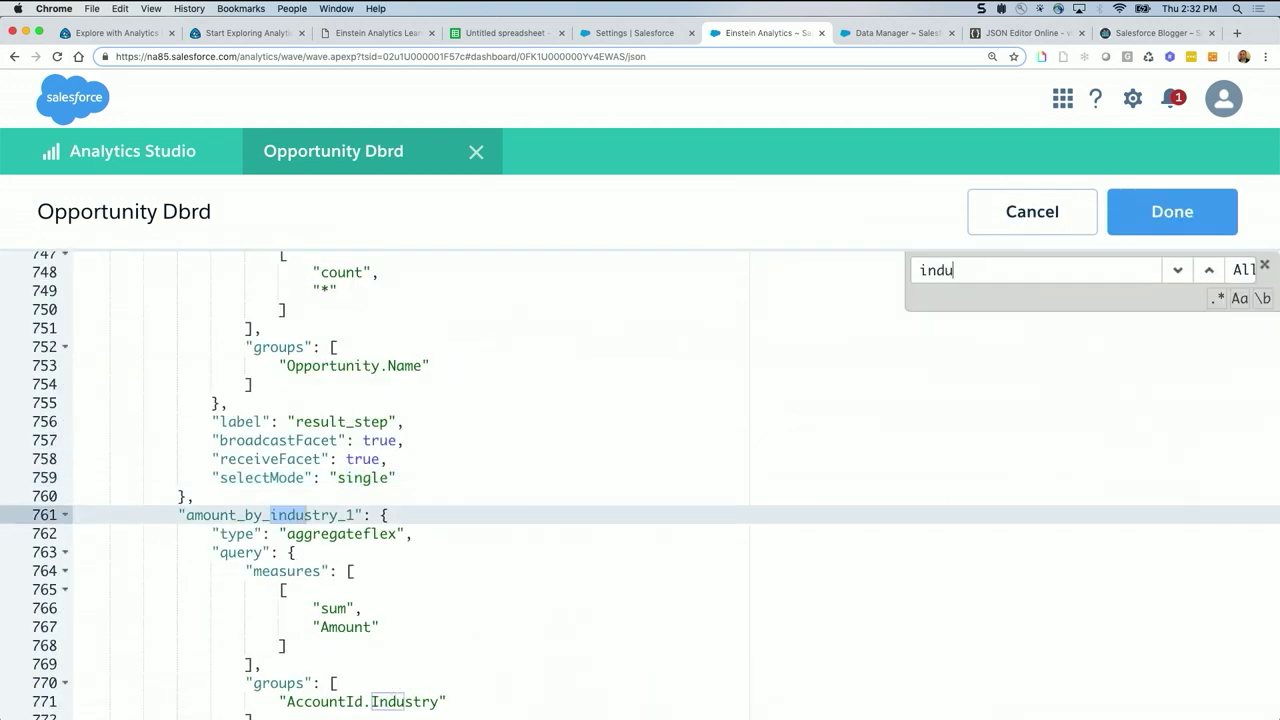
pyautogui.scroll(-6, 725, 477)
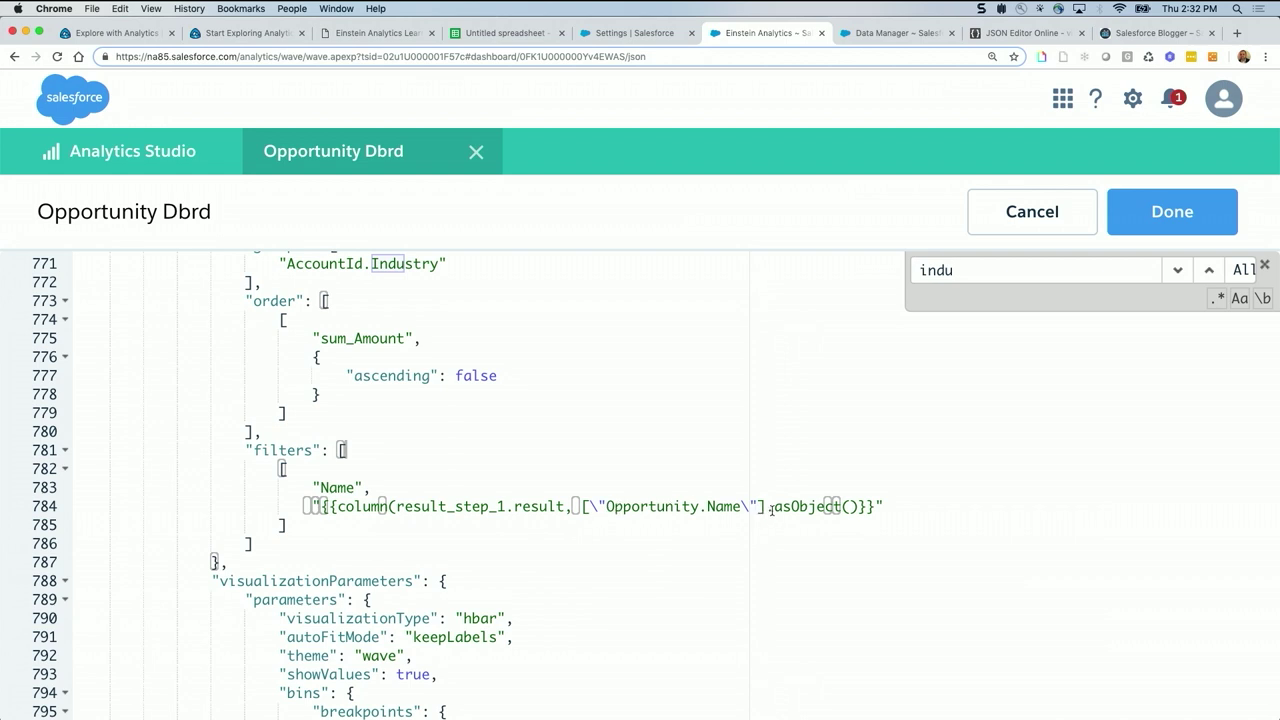
pyautogui.doubleClick(432, 507)
pyautogui.press('super+c')
pyautogui.moveTo(962, 270); pyautogui.dragTo(906, 247)
pyautogui.press('super+v')
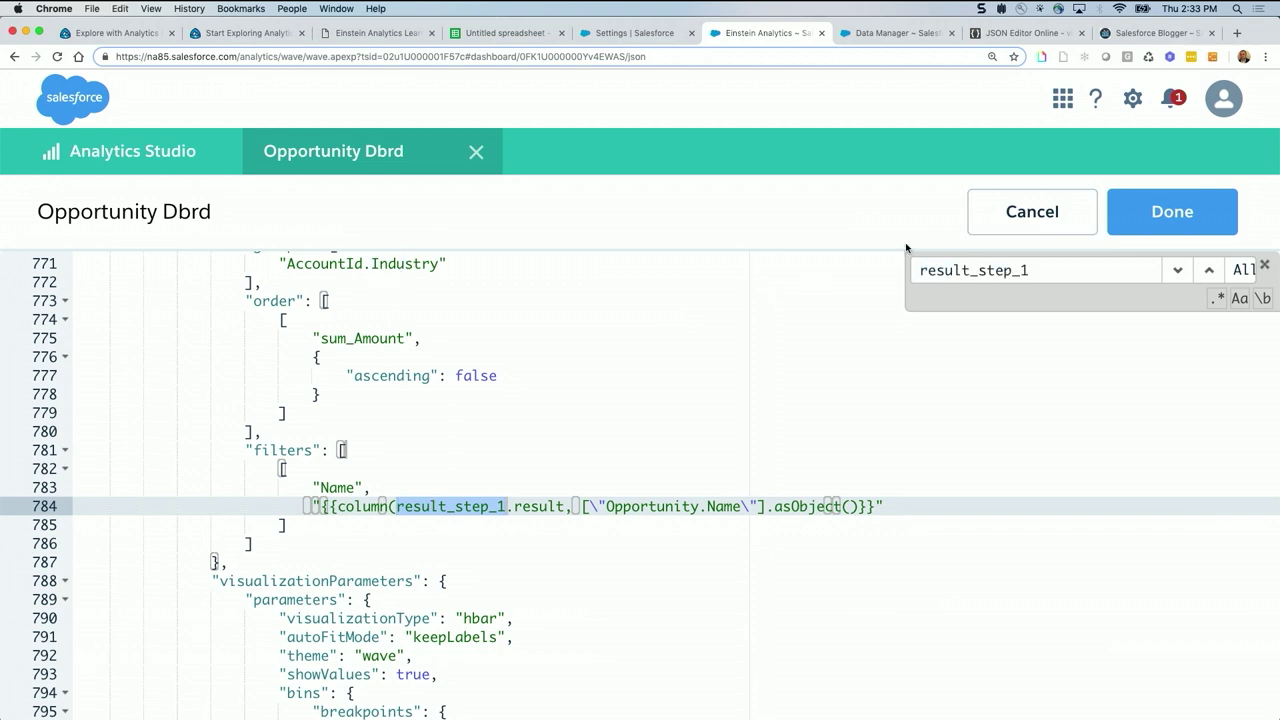
pyautogui.press('Return')
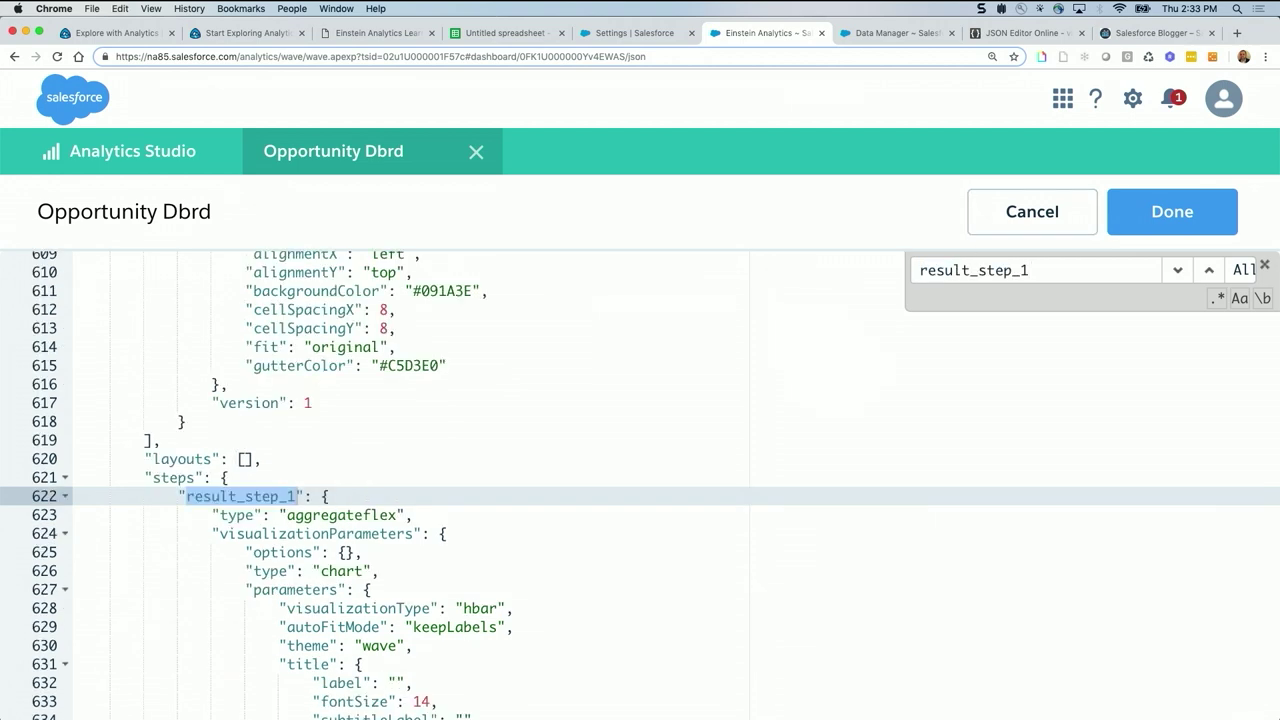
pyautogui.press('Return')
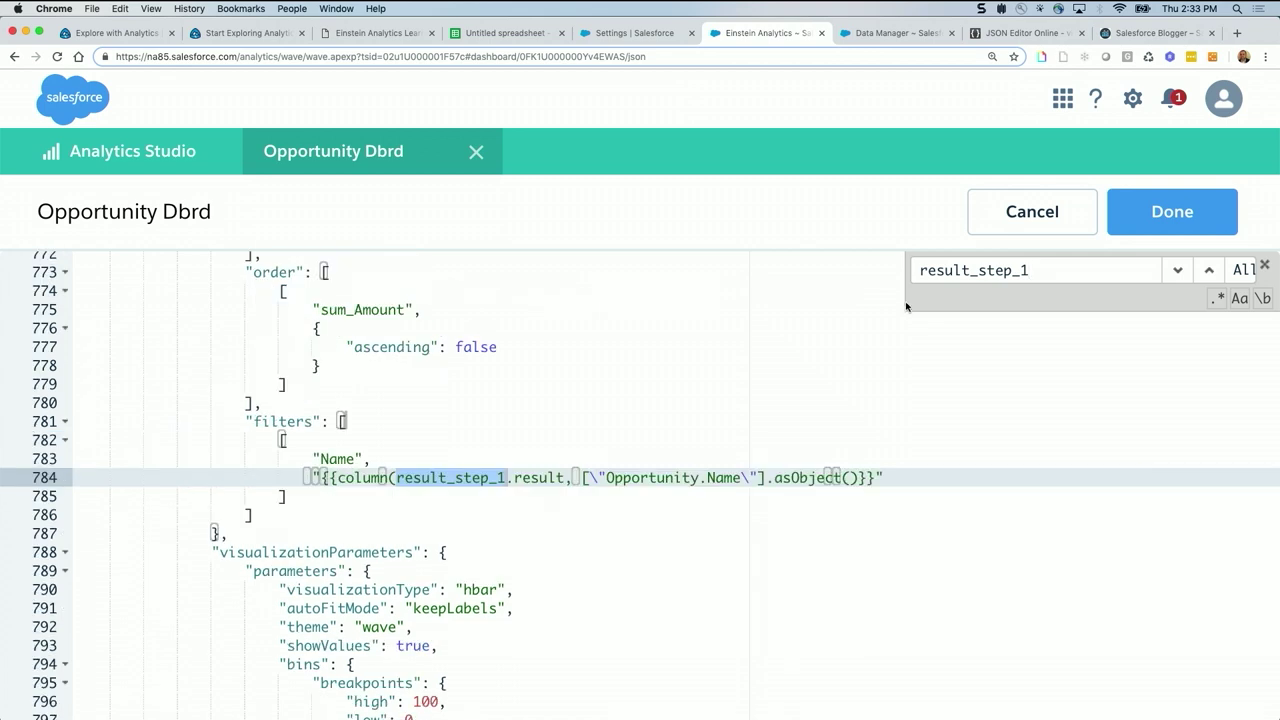
# Search for Opportunity.Name and step through its matches, returning to line 784
pyautogui.moveTo(741, 477); pyautogui.dragTo(606, 477)
pyautogui.press('cmd+c')
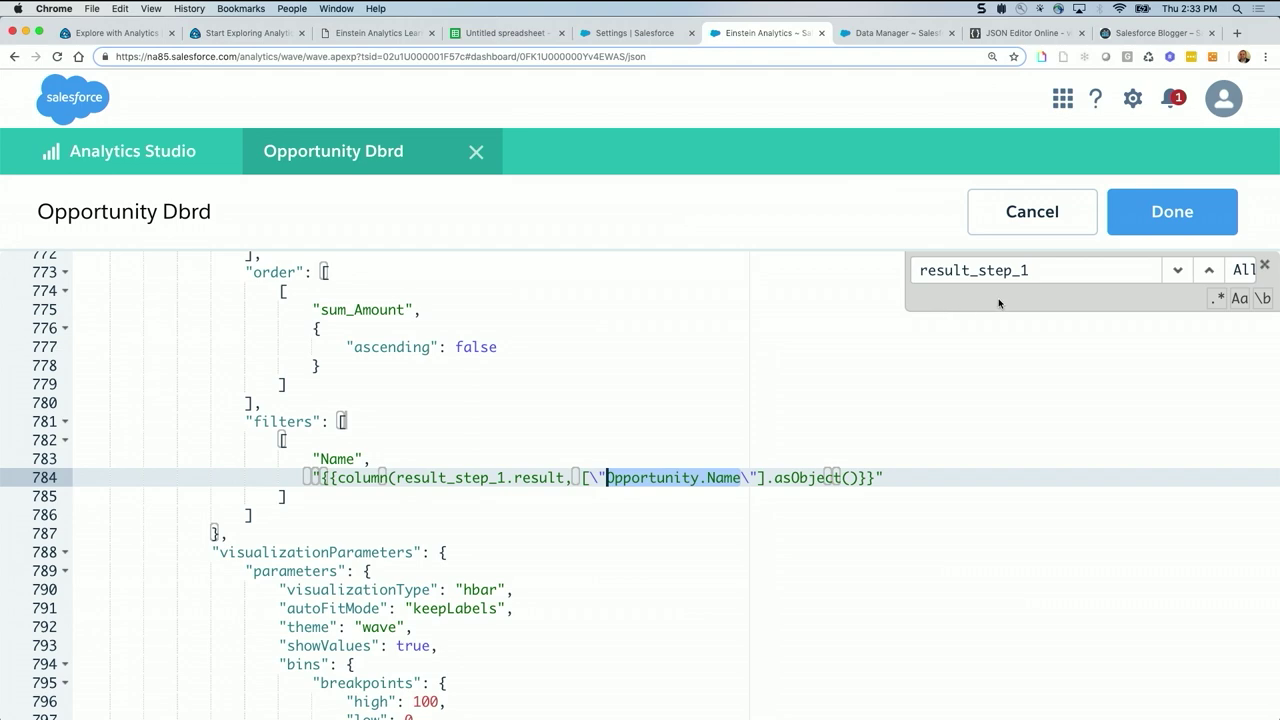
pyautogui.doubleClick(1043, 268)
pyautogui.press('cmd+v')
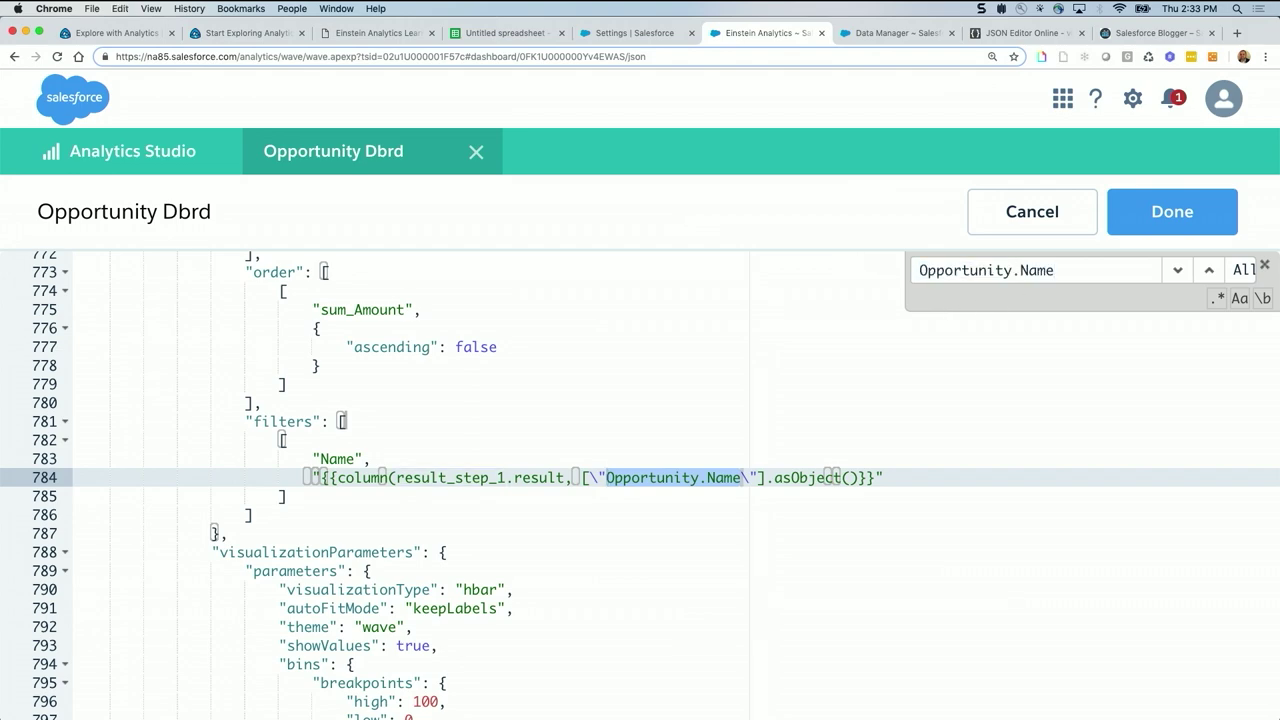
pyautogui.press('Return')
pyautogui.press('Return')
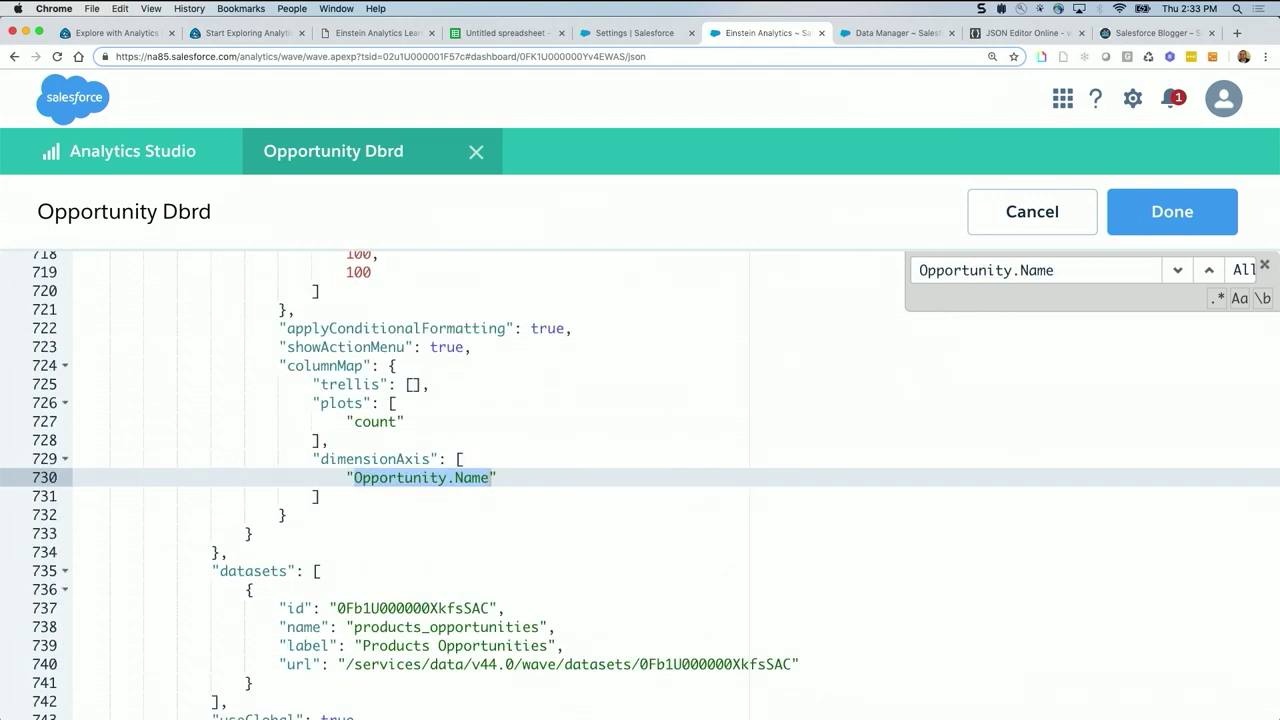
pyautogui.press('Return')
pyautogui.press('Return')
pyautogui.press('Return')
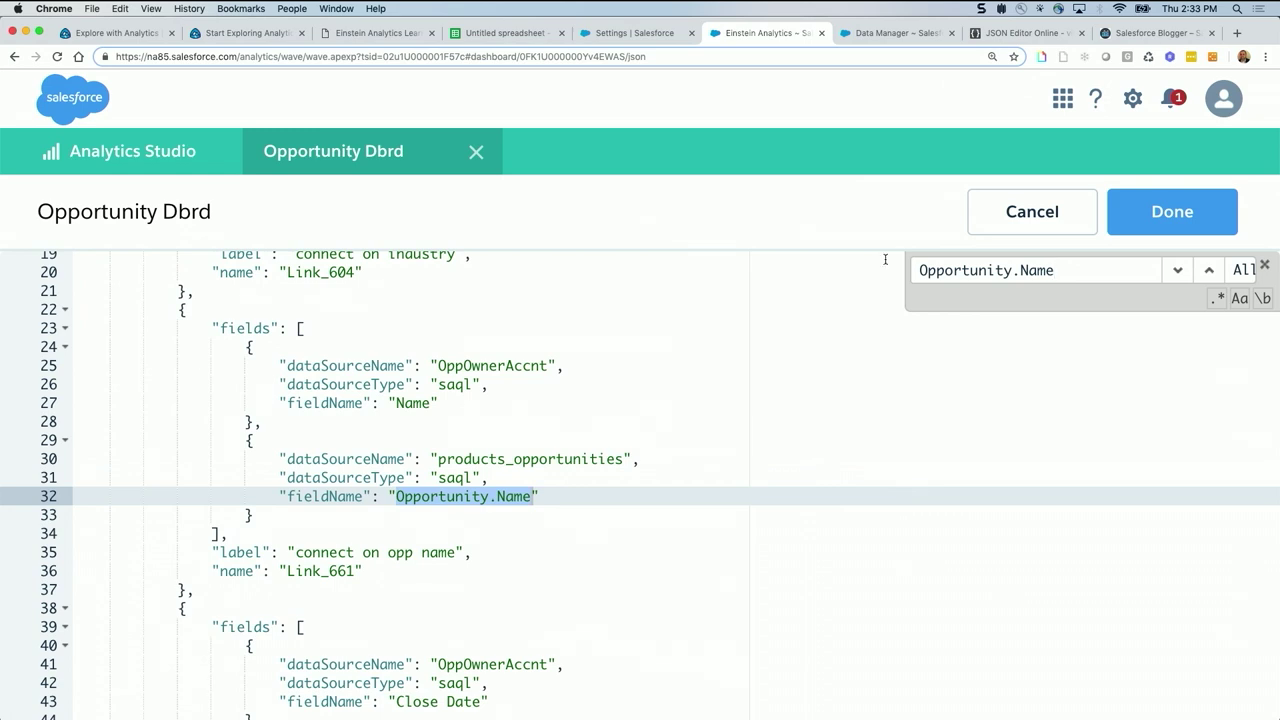
pyautogui.click(1203, 278)
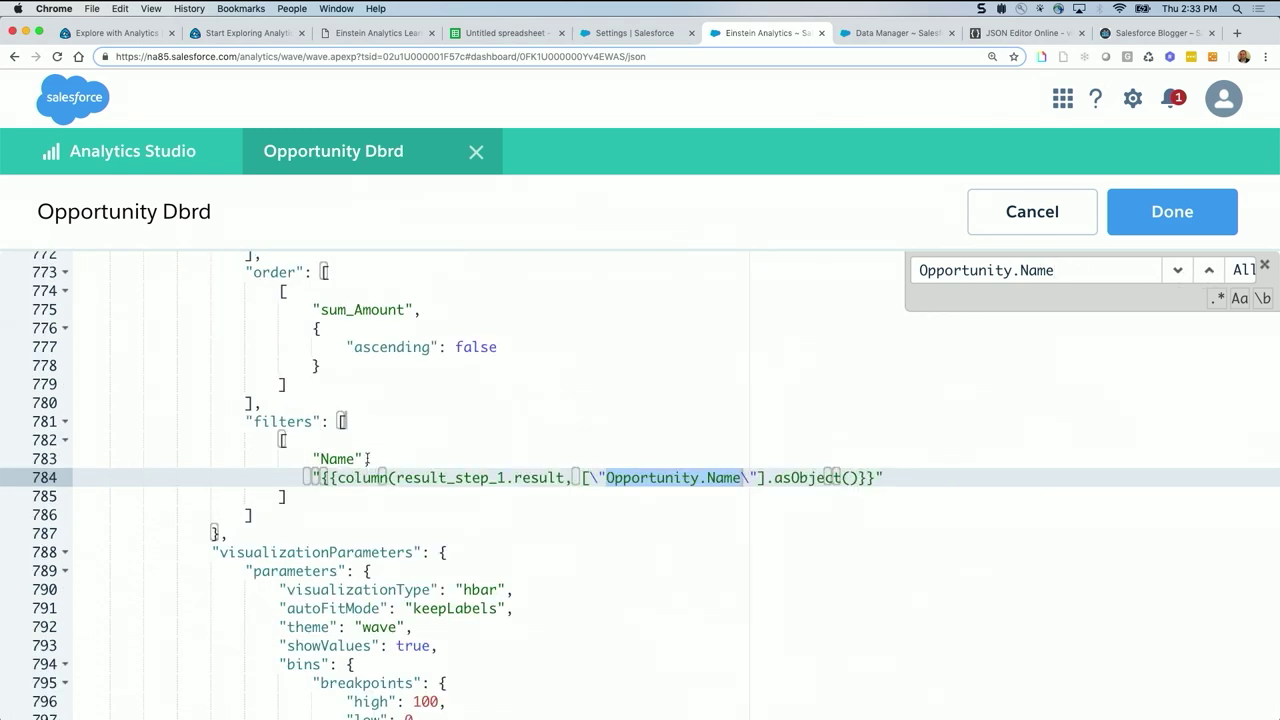
# Inspect the filters block around lines 772–784, then close the JSON editor
pyautogui.scroll(3, 486, 448)
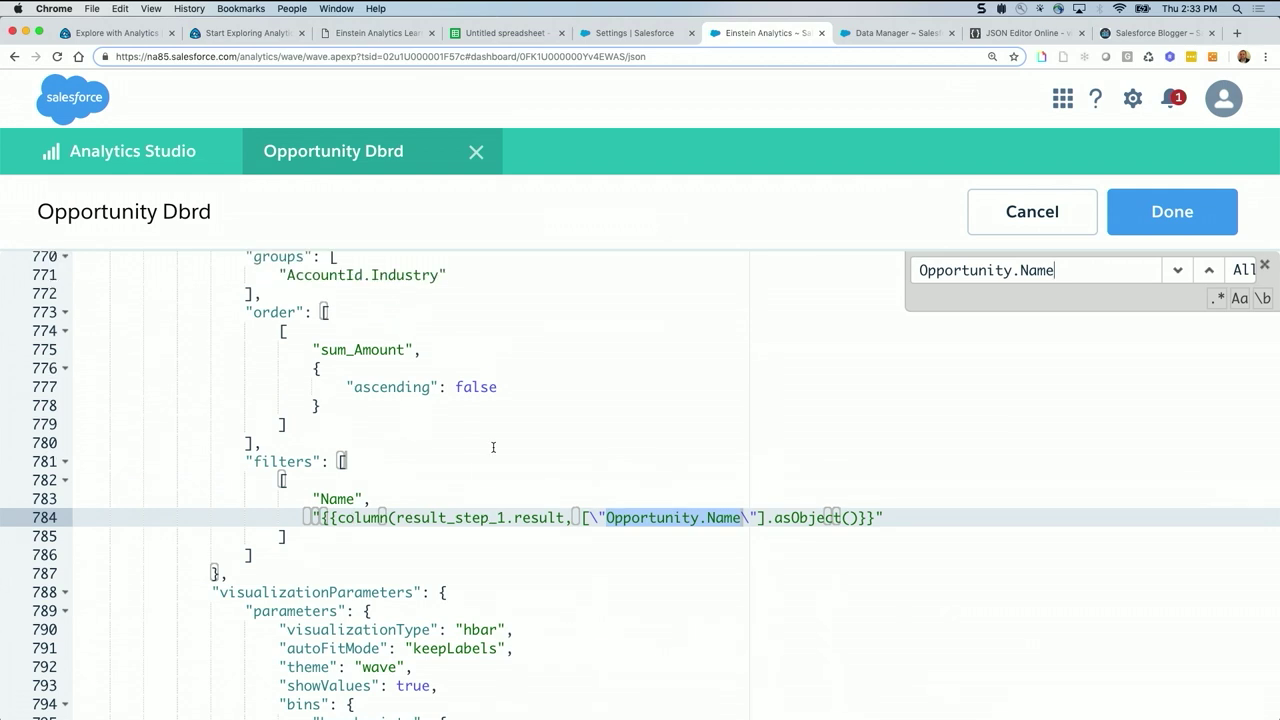
pyautogui.moveTo(262, 384); pyautogui.dragTo(247, 386)
pyautogui.click(264, 529)
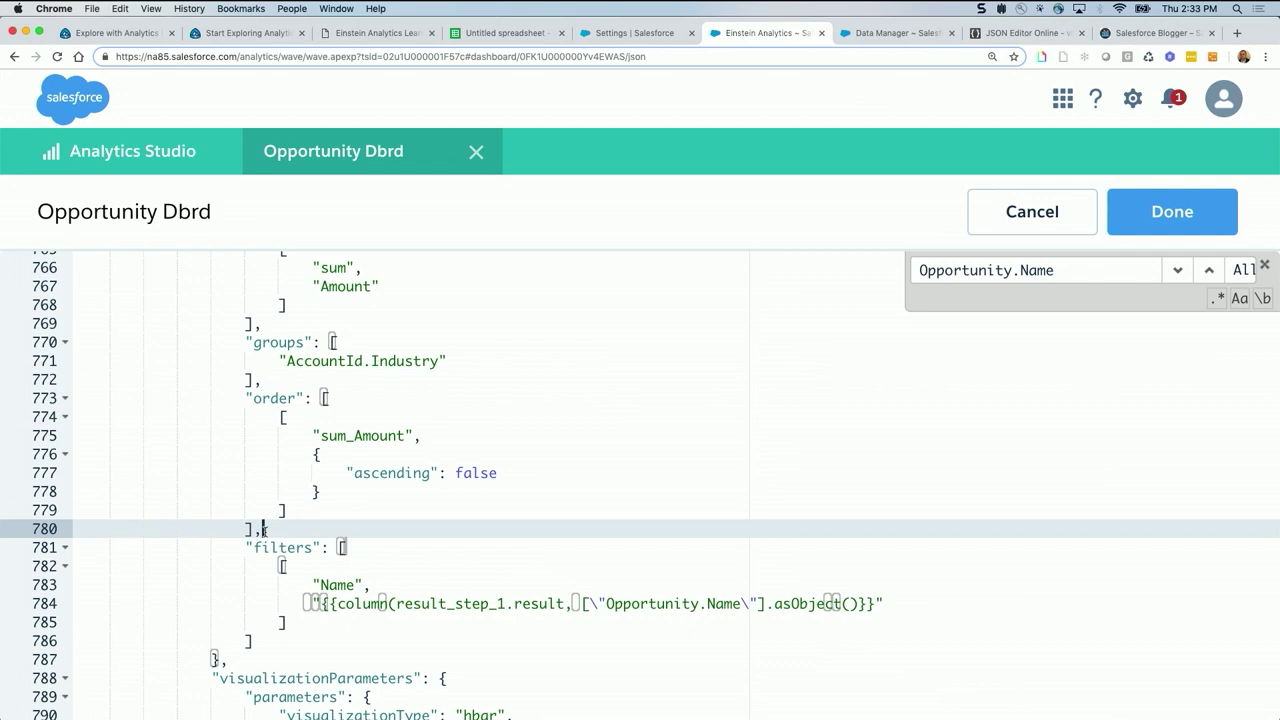
pyautogui.press('Down')
pyautogui.press('End')
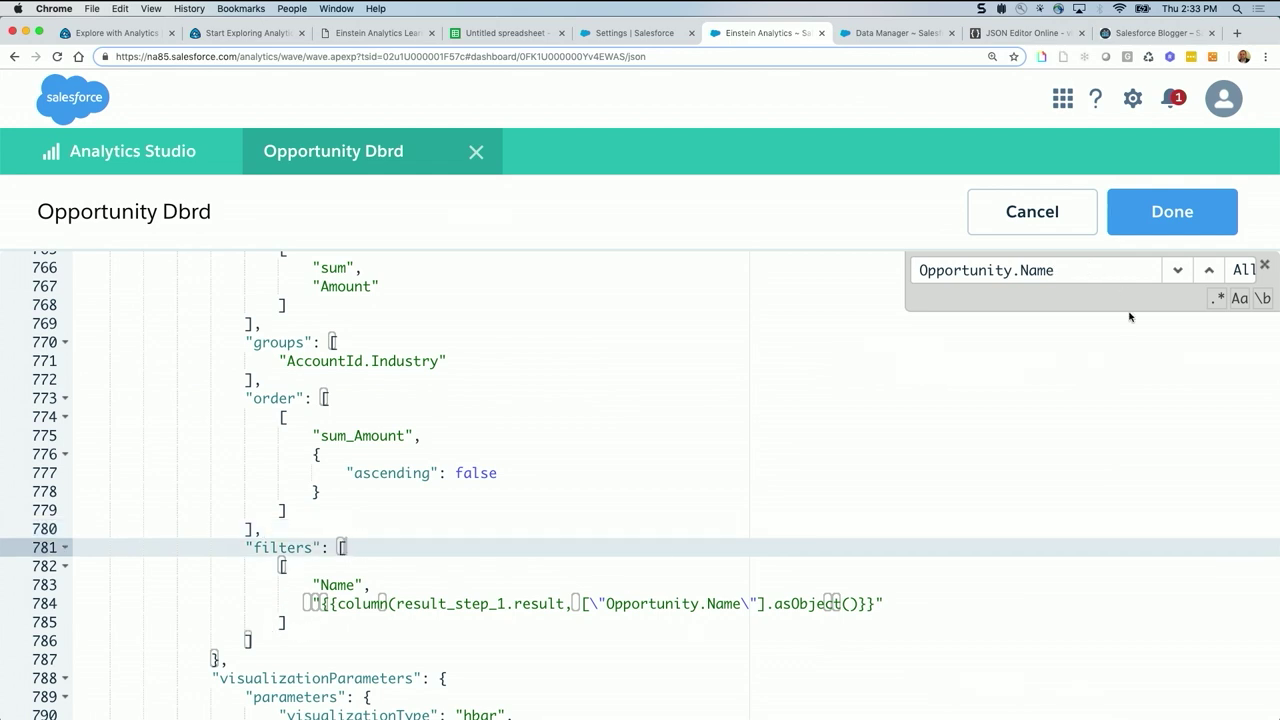
pyautogui.scroll(5, 720, 557)
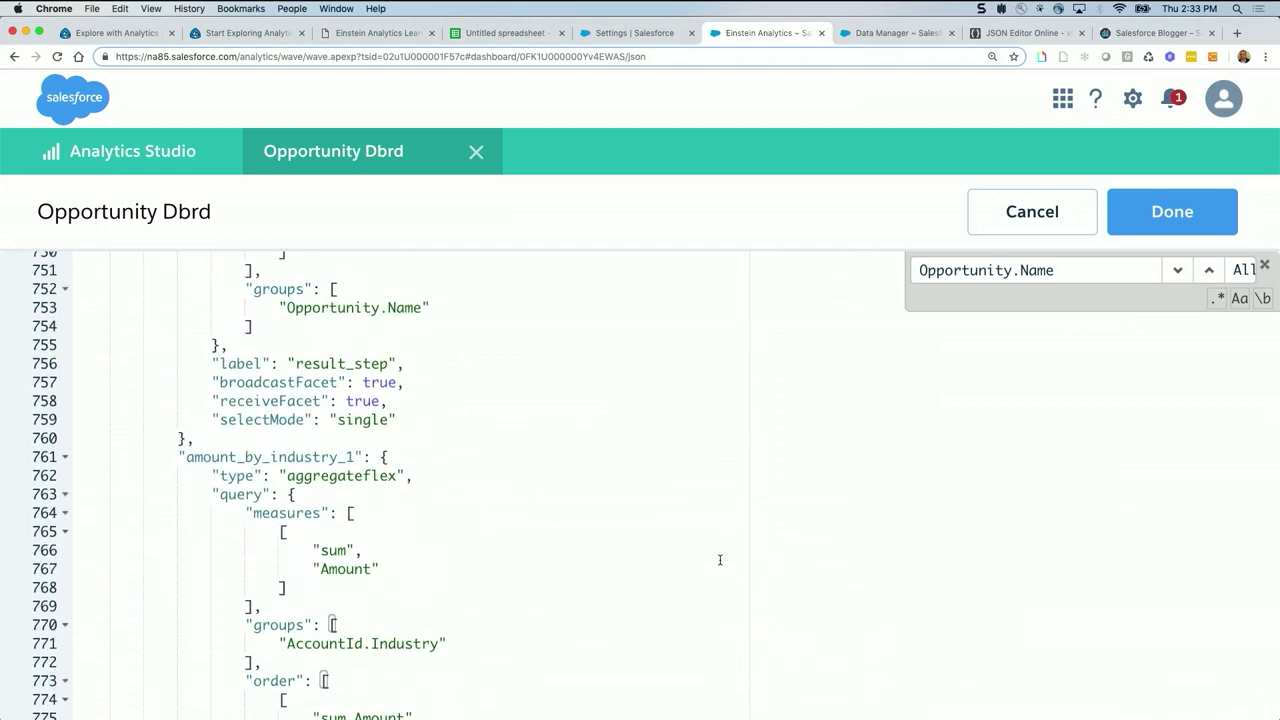
pyautogui.scroll(-8, 719, 560)
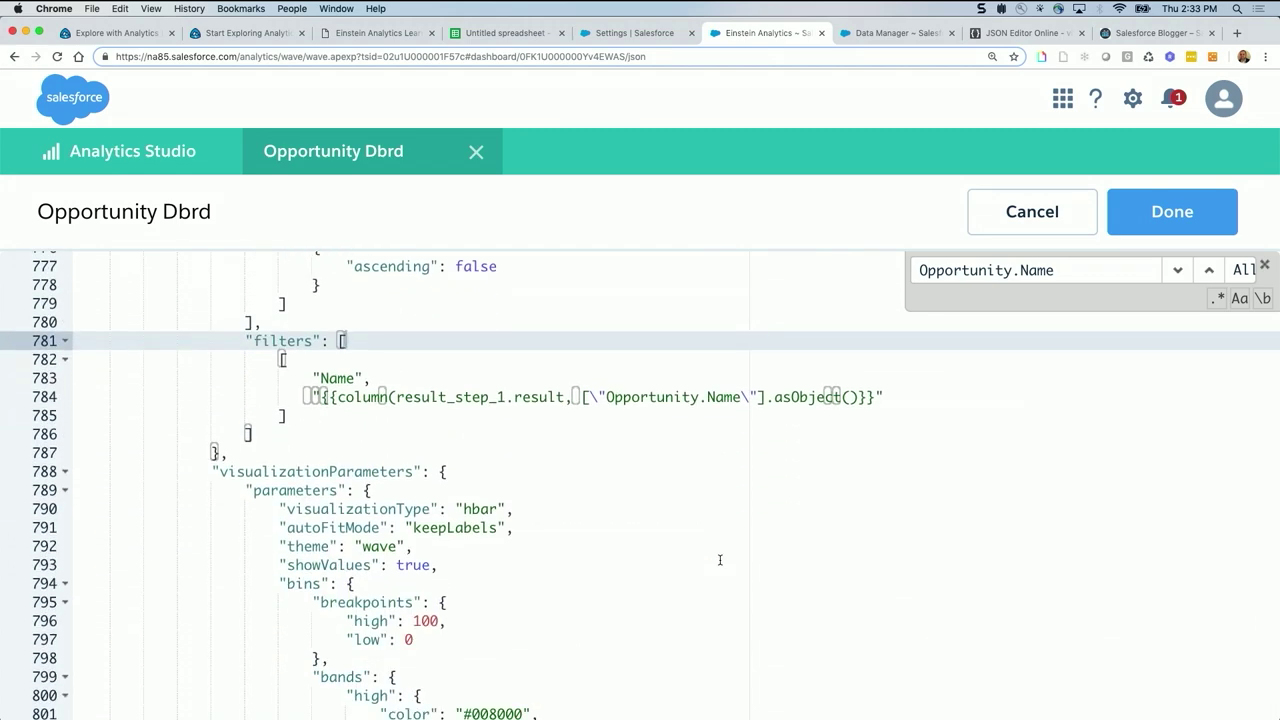
pyautogui.click(1164, 230)
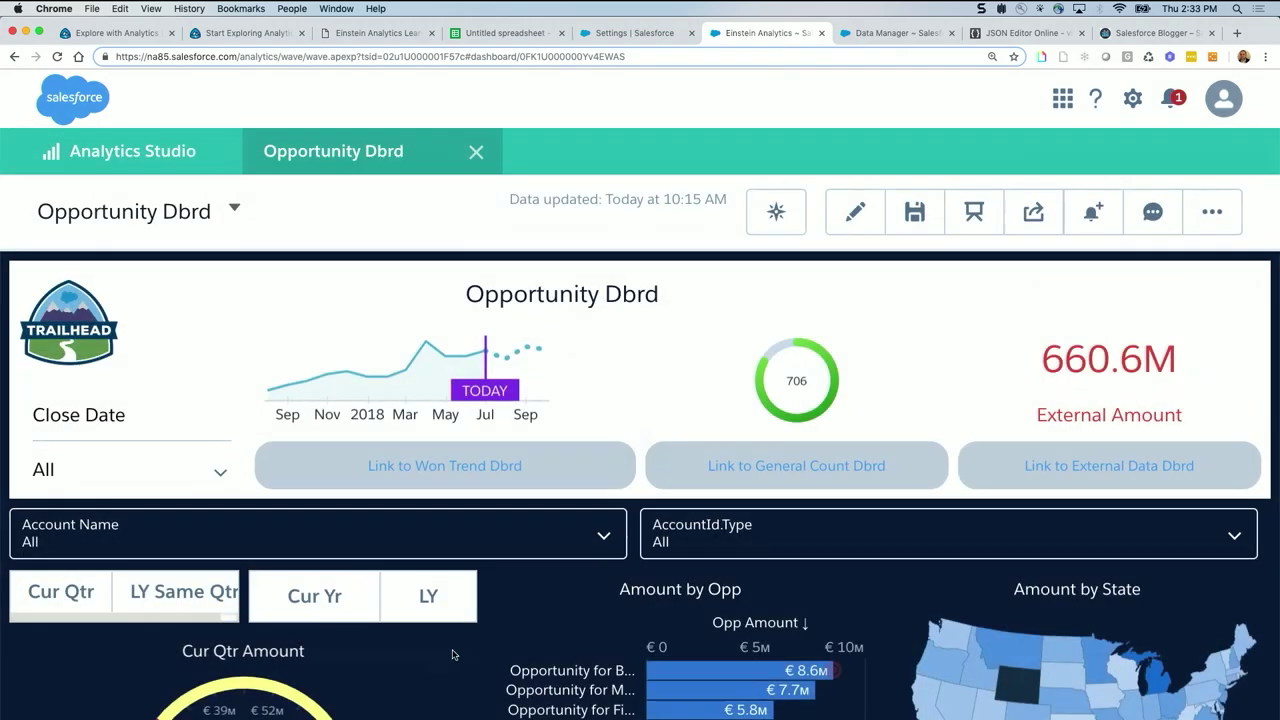
# Filter by Accessories, read the broken widget's missing-parenthesis parse error, and reopen the JSON
pyautogui.scroll(-5, 836, 668)
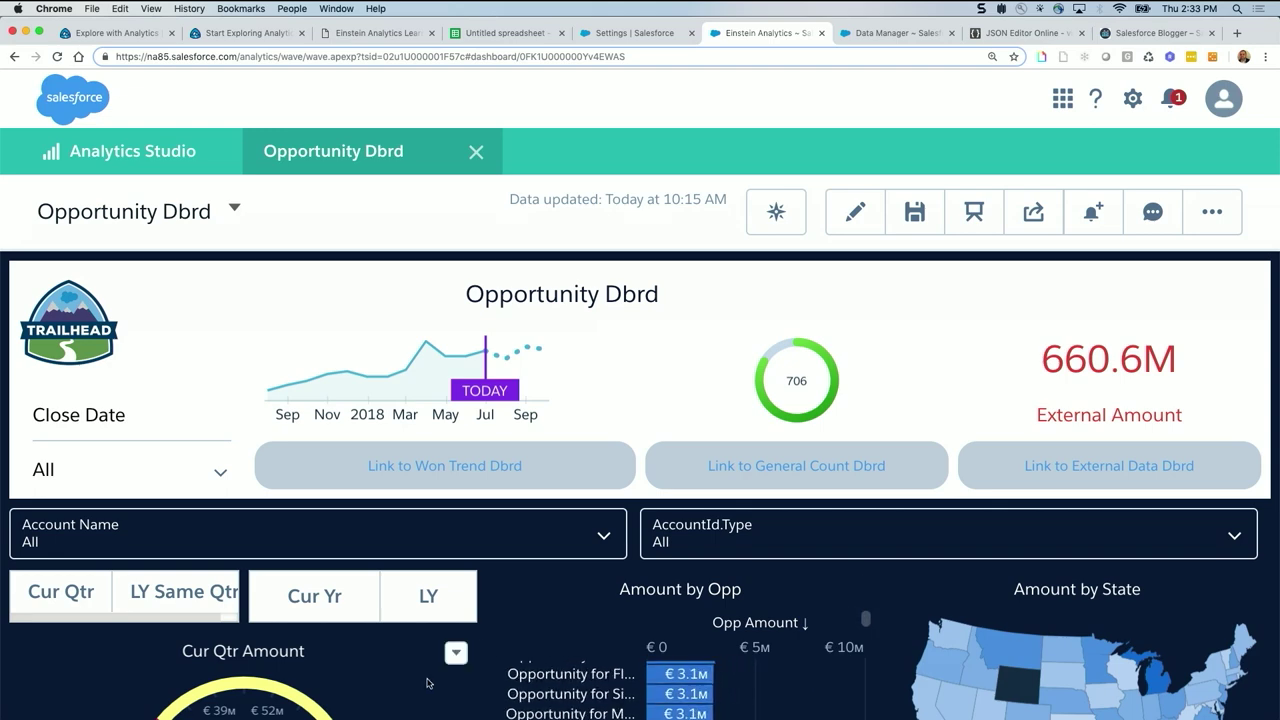
pyautogui.scroll(-2, 424, 685)
pyautogui.scroll(-5, 424, 685)
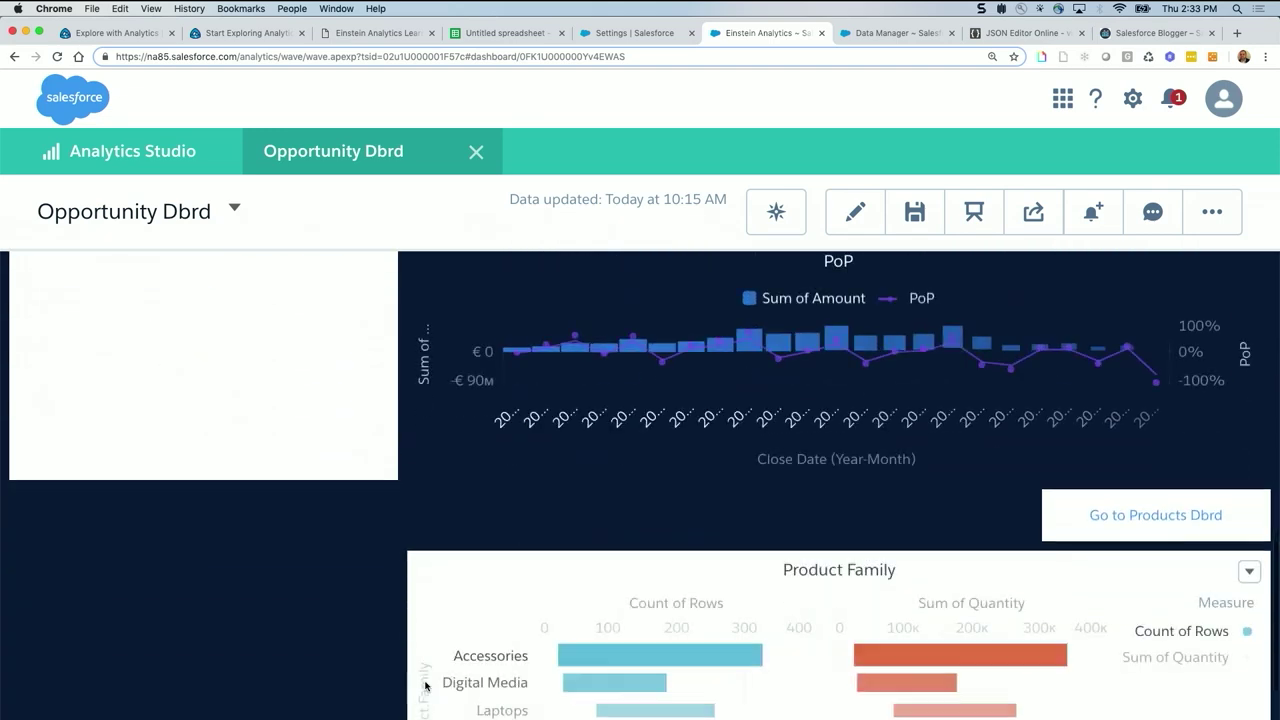
pyautogui.click(612, 654)
pyautogui.scroll(3, 405, 546)
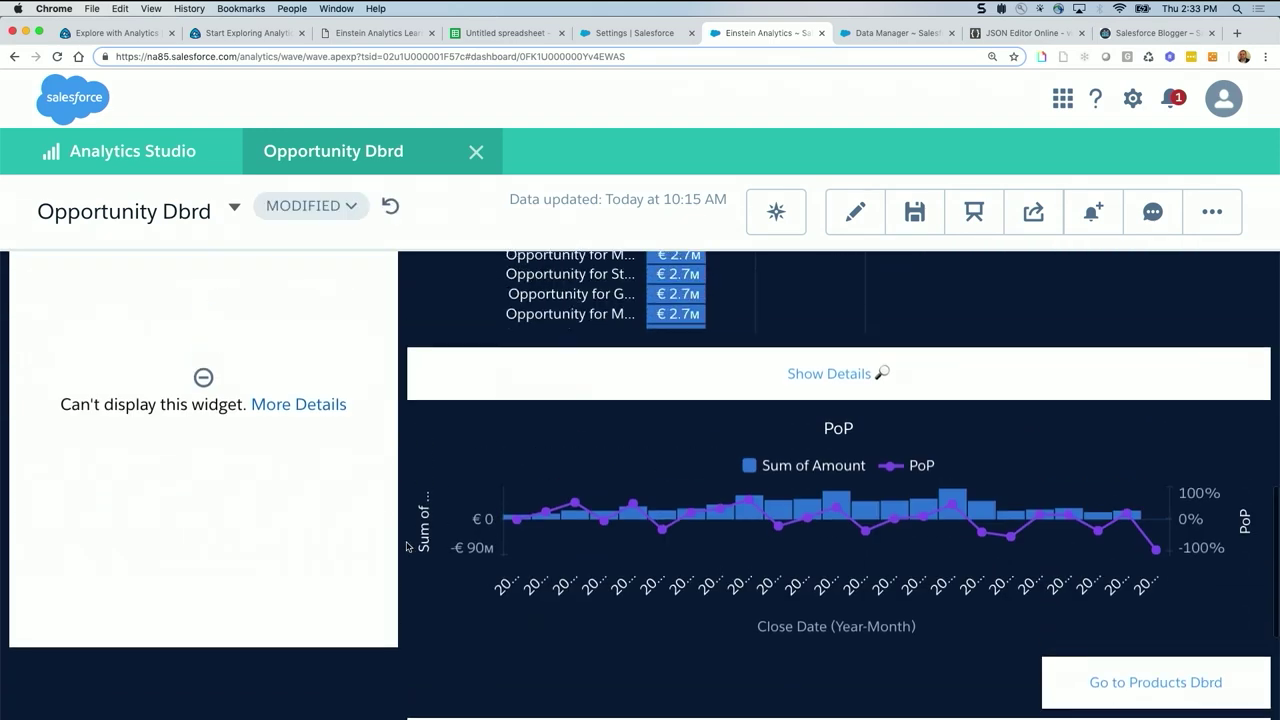
pyautogui.click(310, 406)
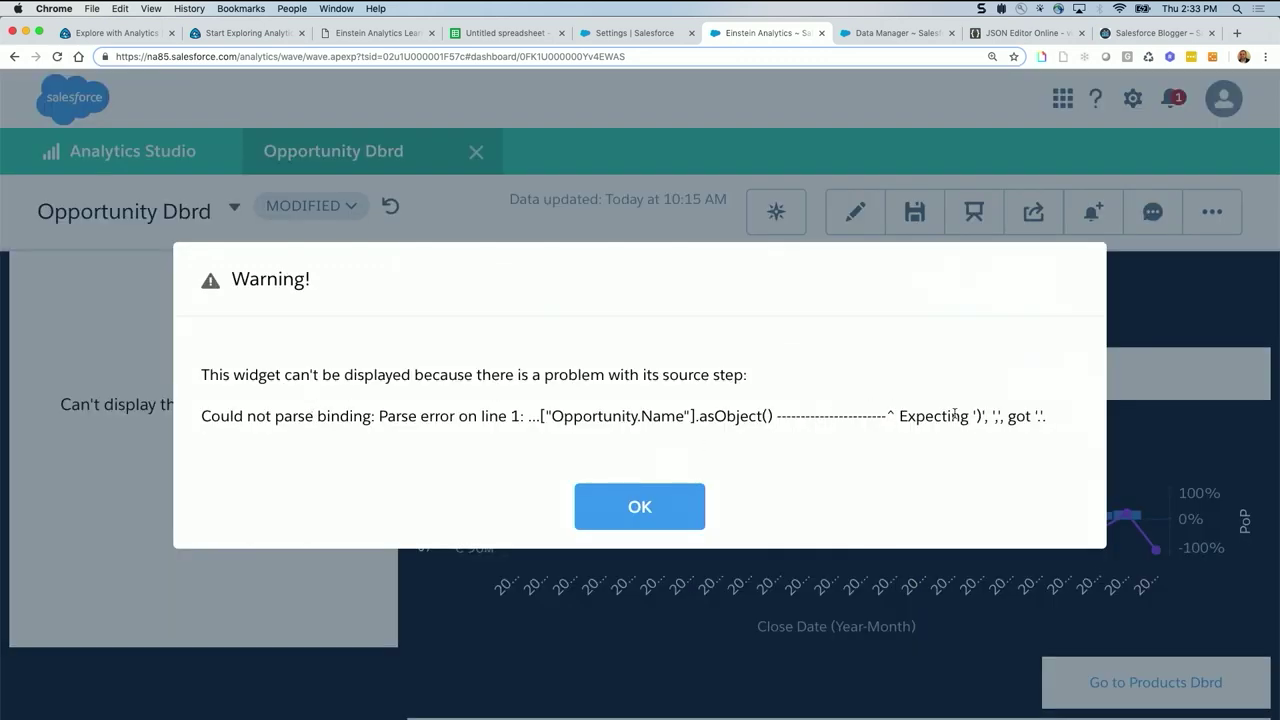
pyautogui.click(665, 502)
pyautogui.press('super+e')
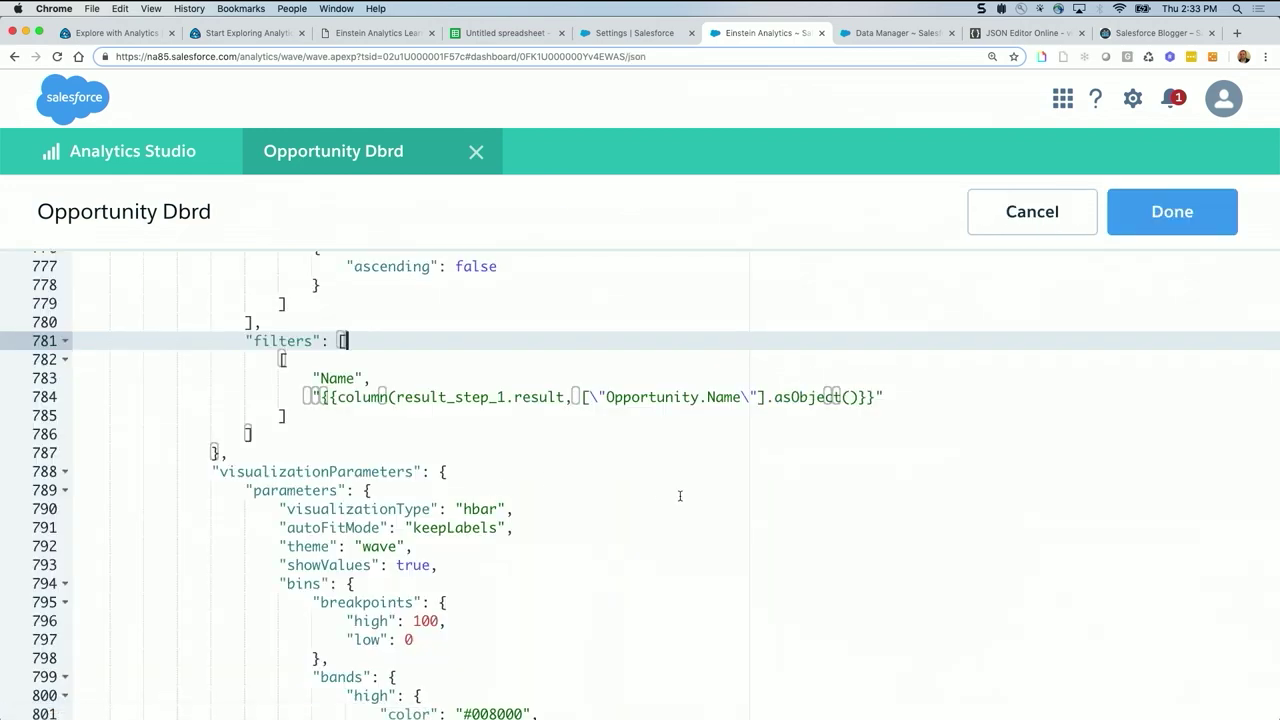
# Insert ')' after the ] before .asObject on line 784 and apply the fix
pyautogui.click(851, 397)
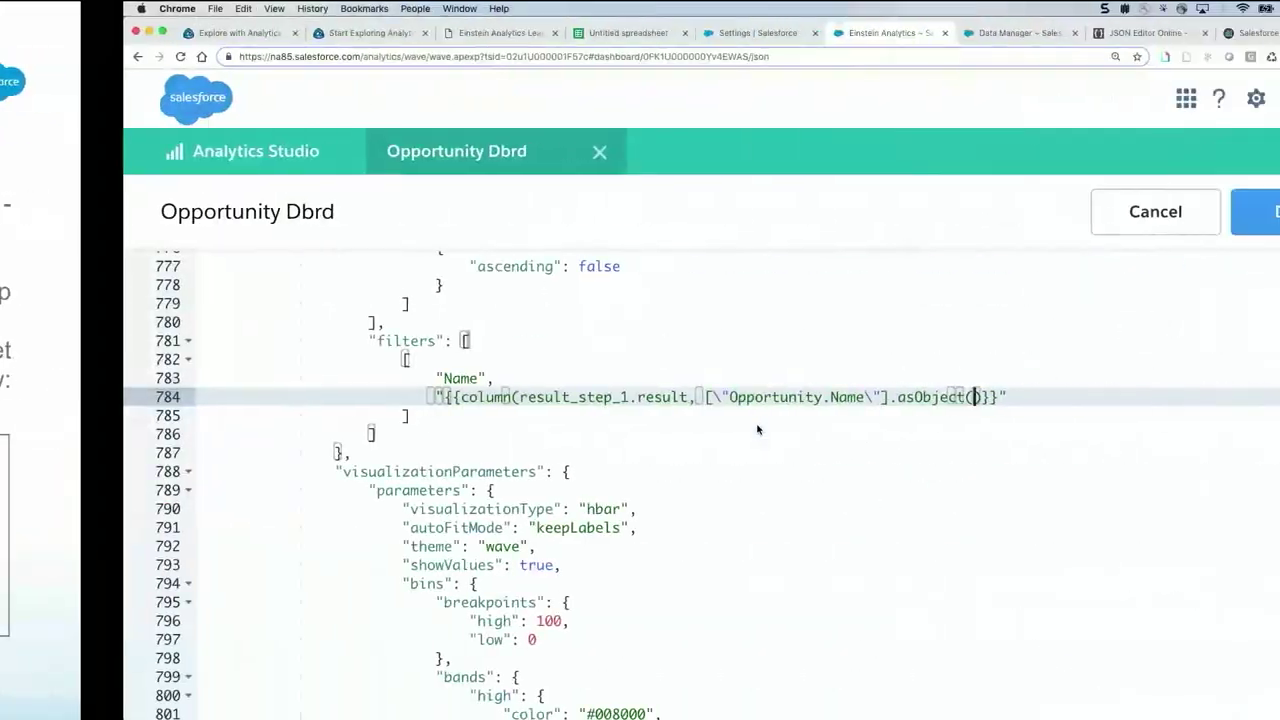
pyautogui.click(766, 397)
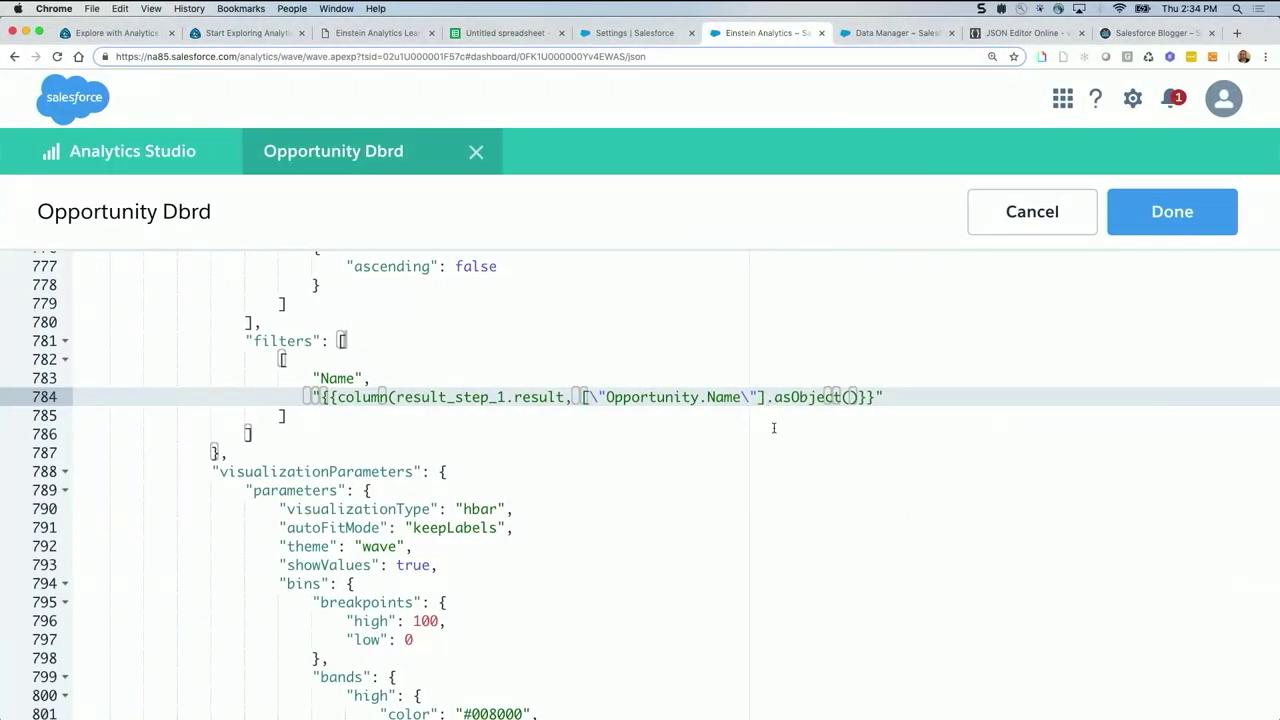
pyautogui.write(')')
pyautogui.click(1162, 224)
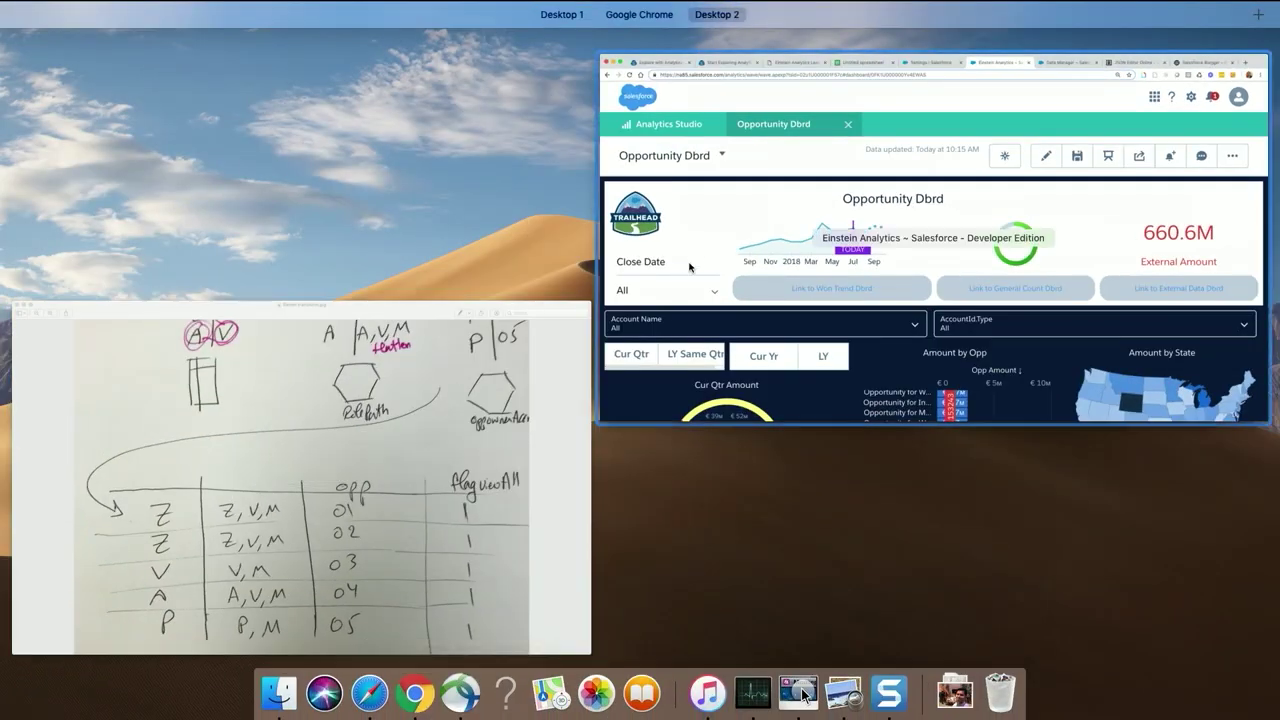
# Restore the browser full screen, zoom out, and filter by Accessories, then Phones, then Tablets
pyautogui.click(689, 266)
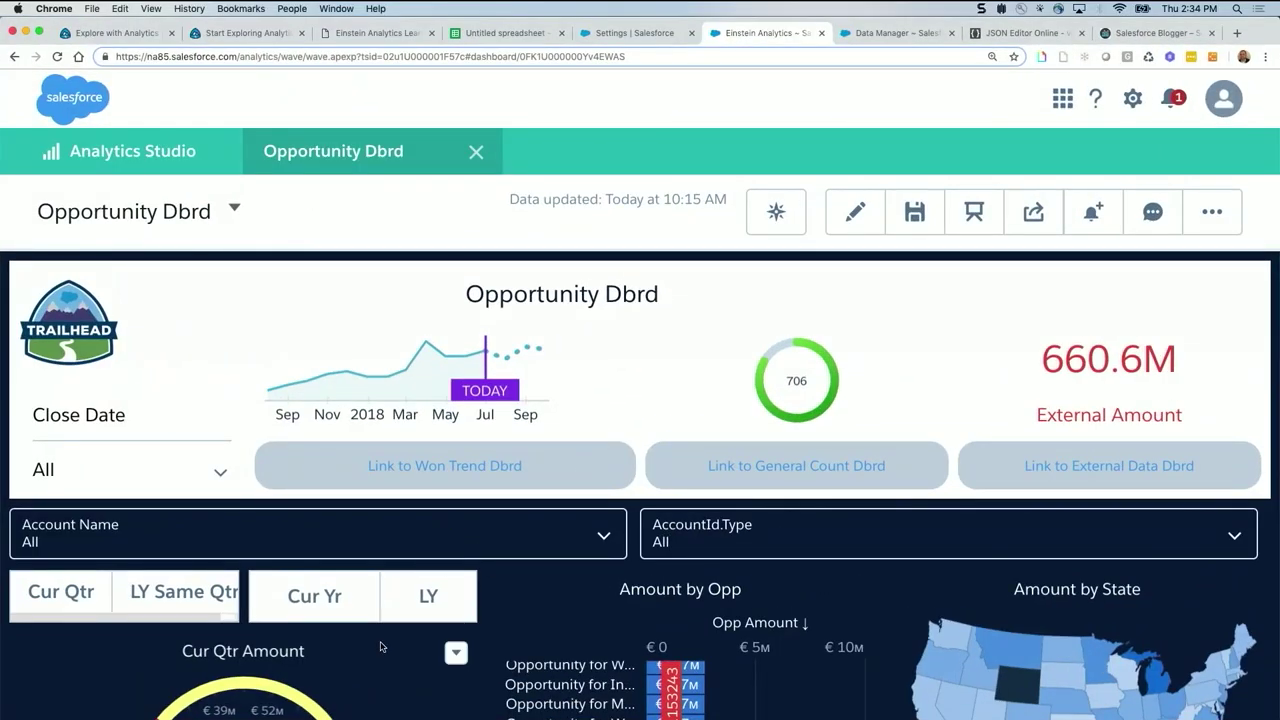
pyautogui.scroll(-10, 466, 697)
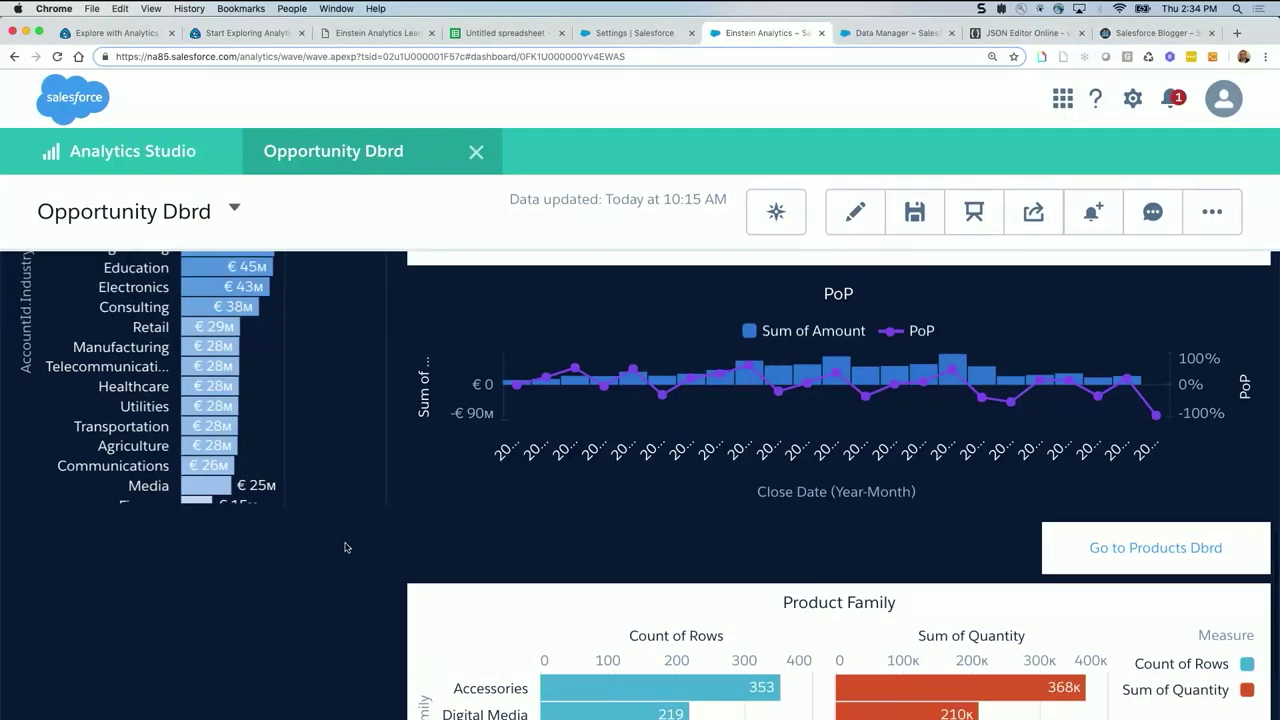
pyautogui.press('super+minus')
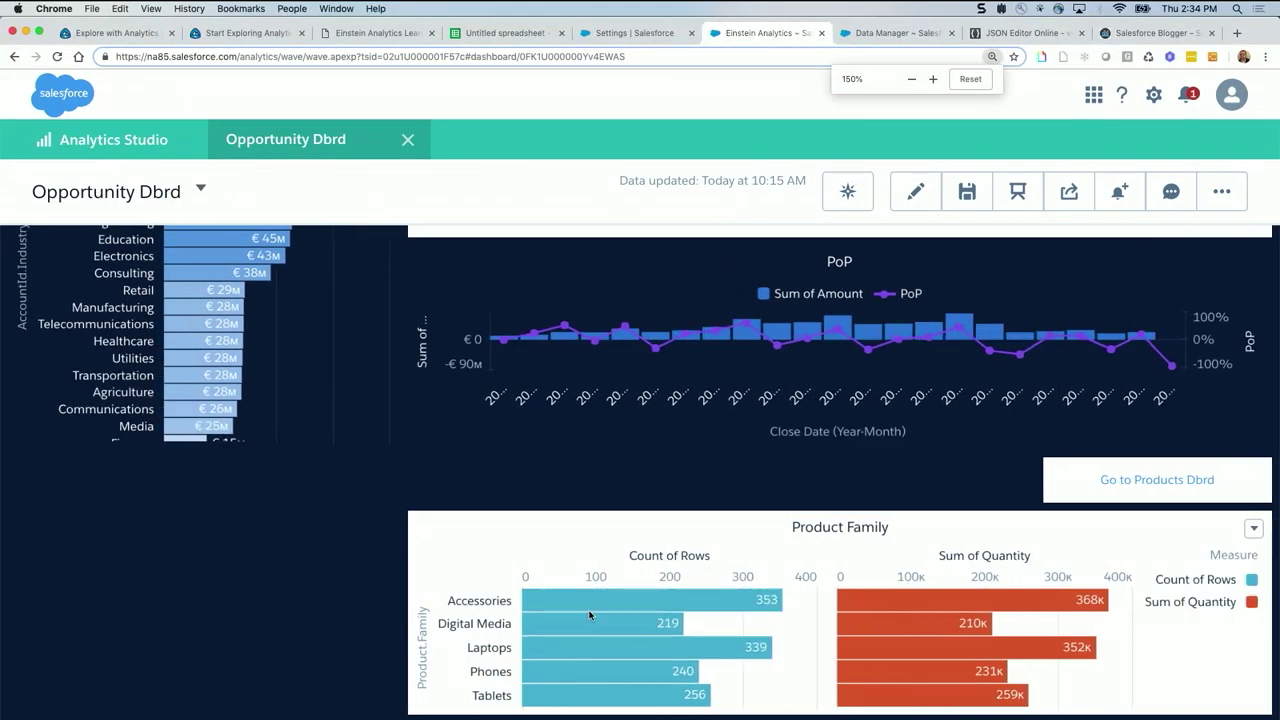
pyautogui.moveTo(590, 608)
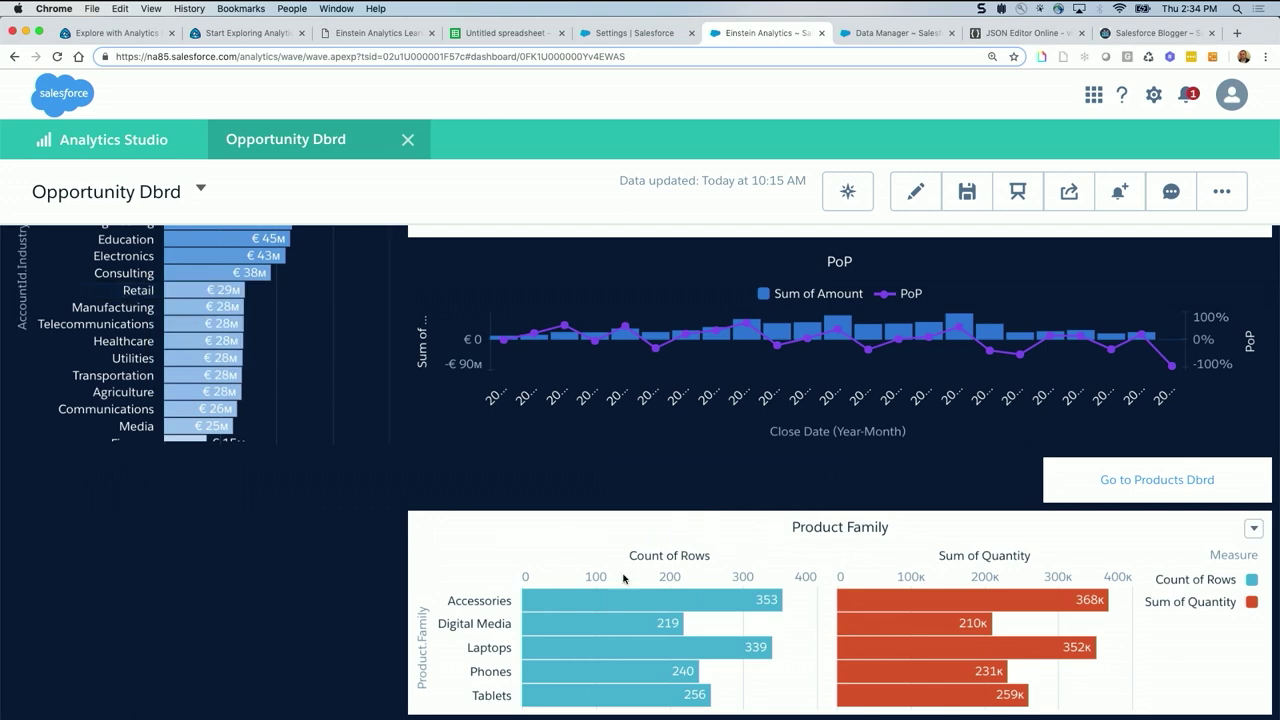
pyautogui.click(612, 607)
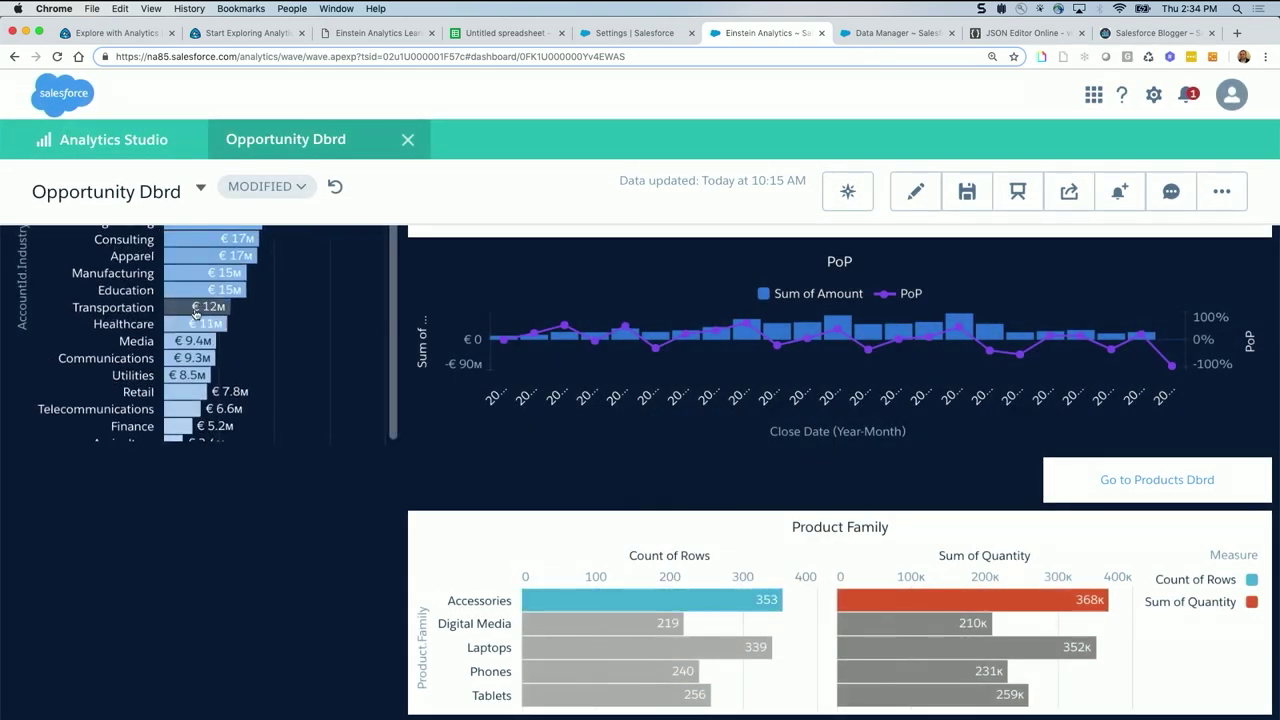
pyautogui.moveTo(196, 313)
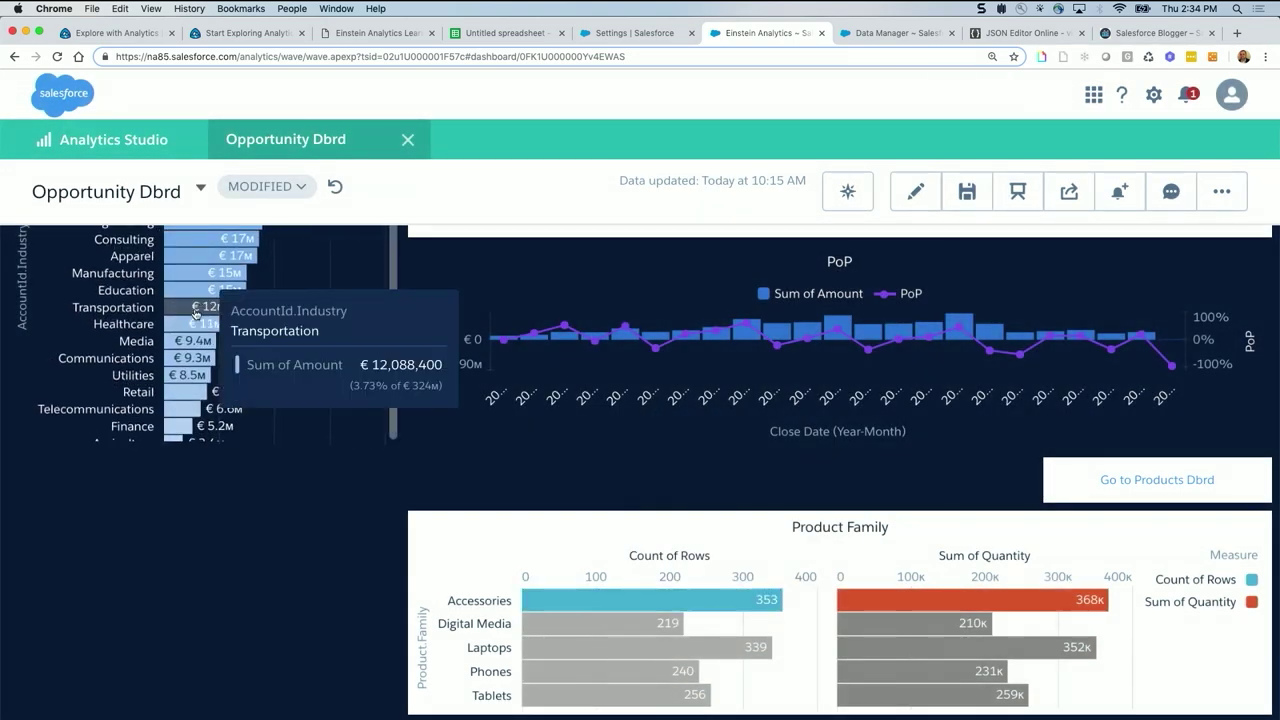
pyautogui.click(597, 684)
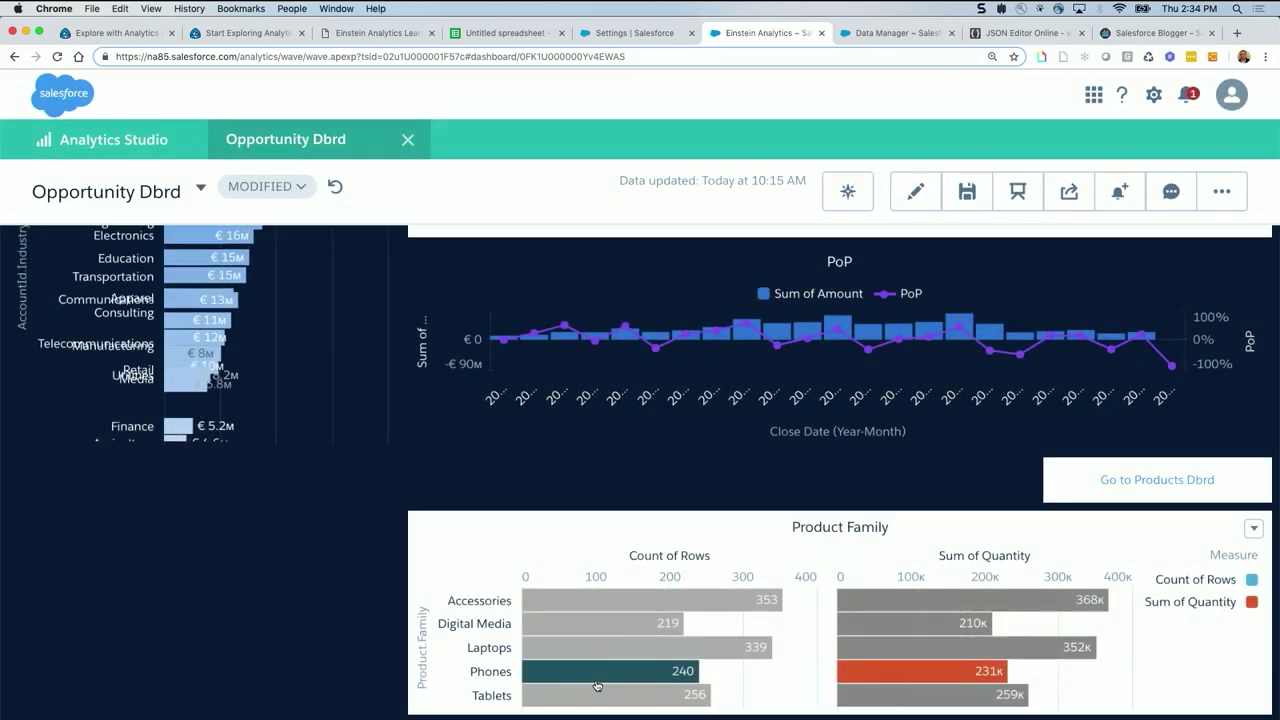
pyautogui.click(608, 705)
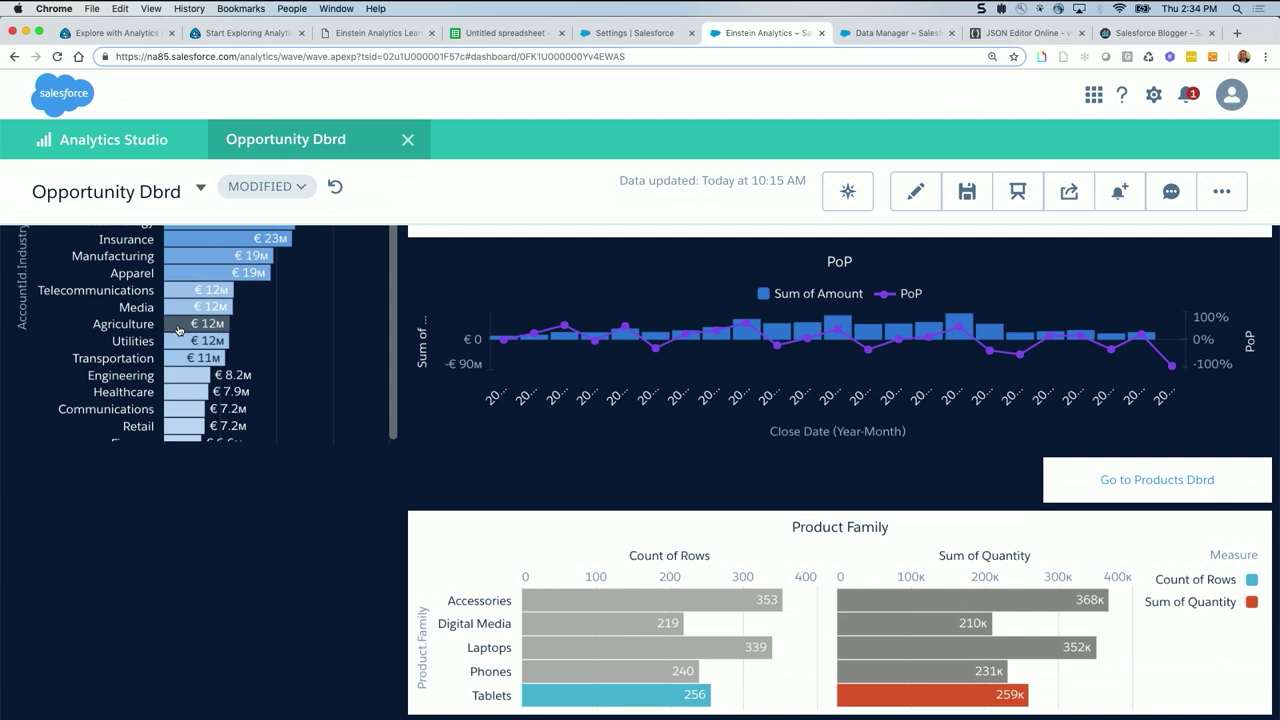
# Select the Digital Media bar in Product Family, then open the dashboard for editing
pyautogui.moveTo(177, 287)
pyautogui.moveTo(193, 321)
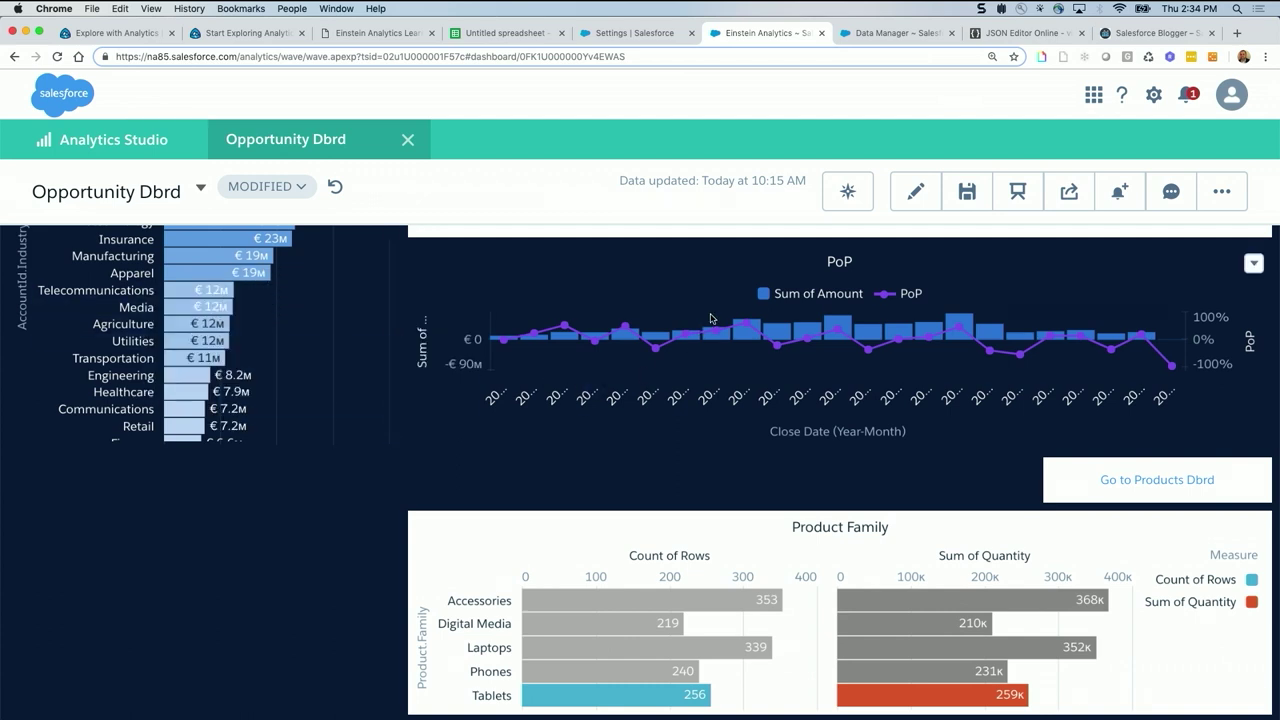
pyautogui.scroll(4, 447, 479)
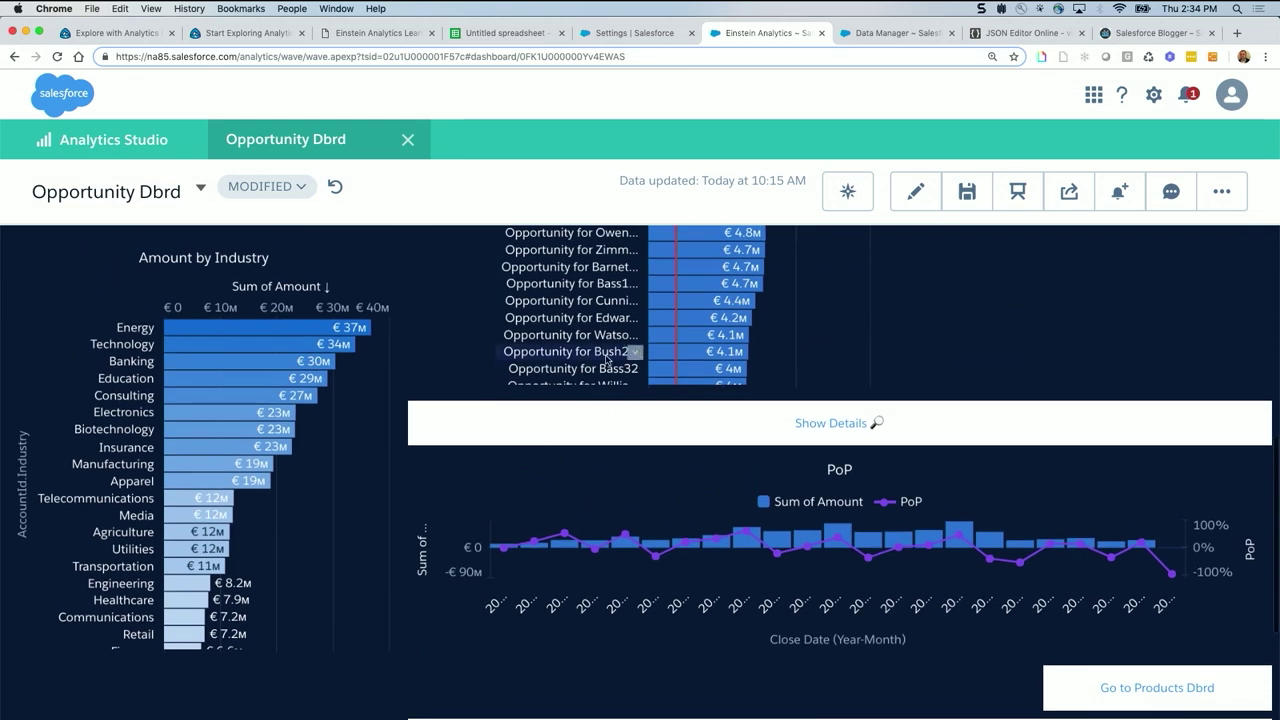
pyautogui.scroll(2, 447, 348)
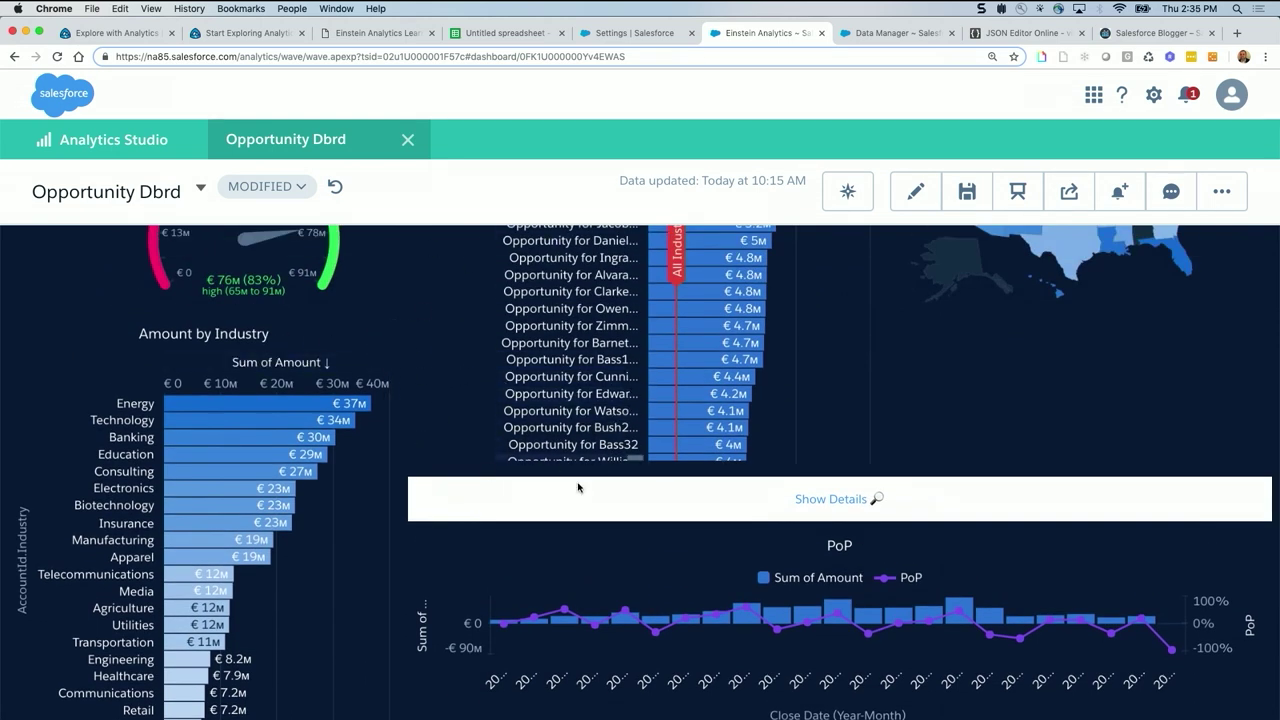
pyautogui.scroll(-4, 420, 586)
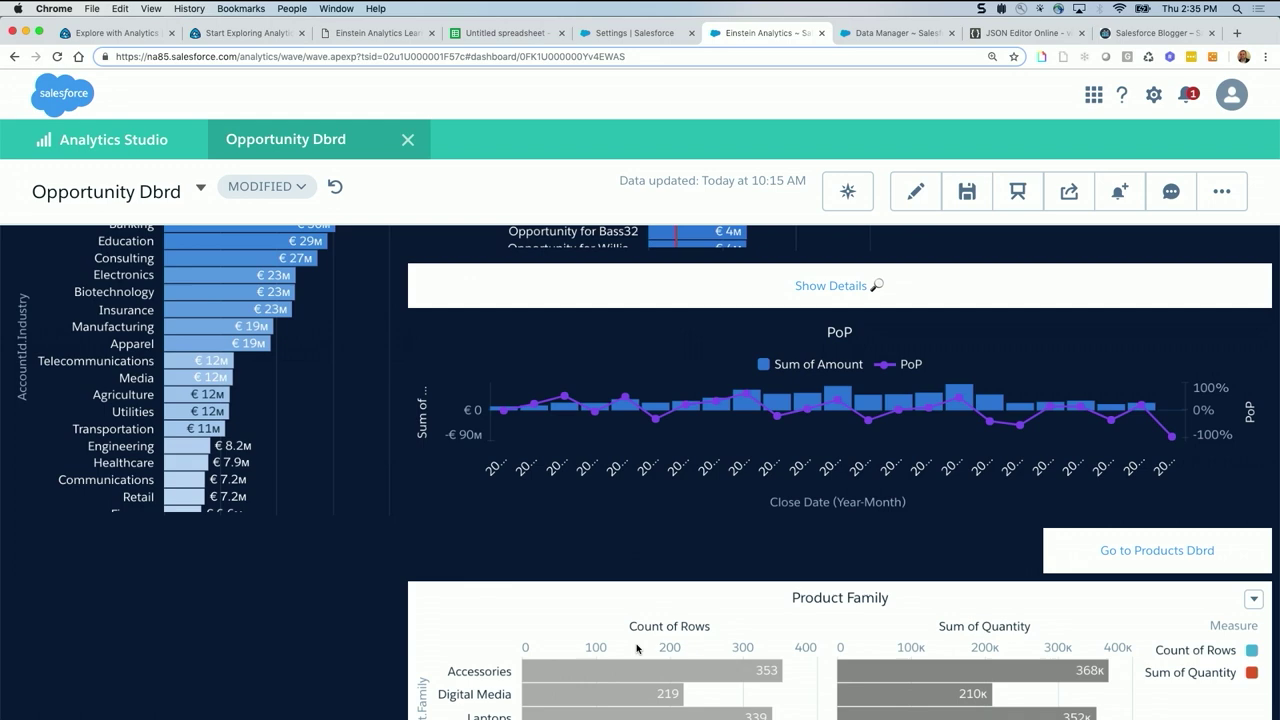
pyautogui.moveTo(620, 695)
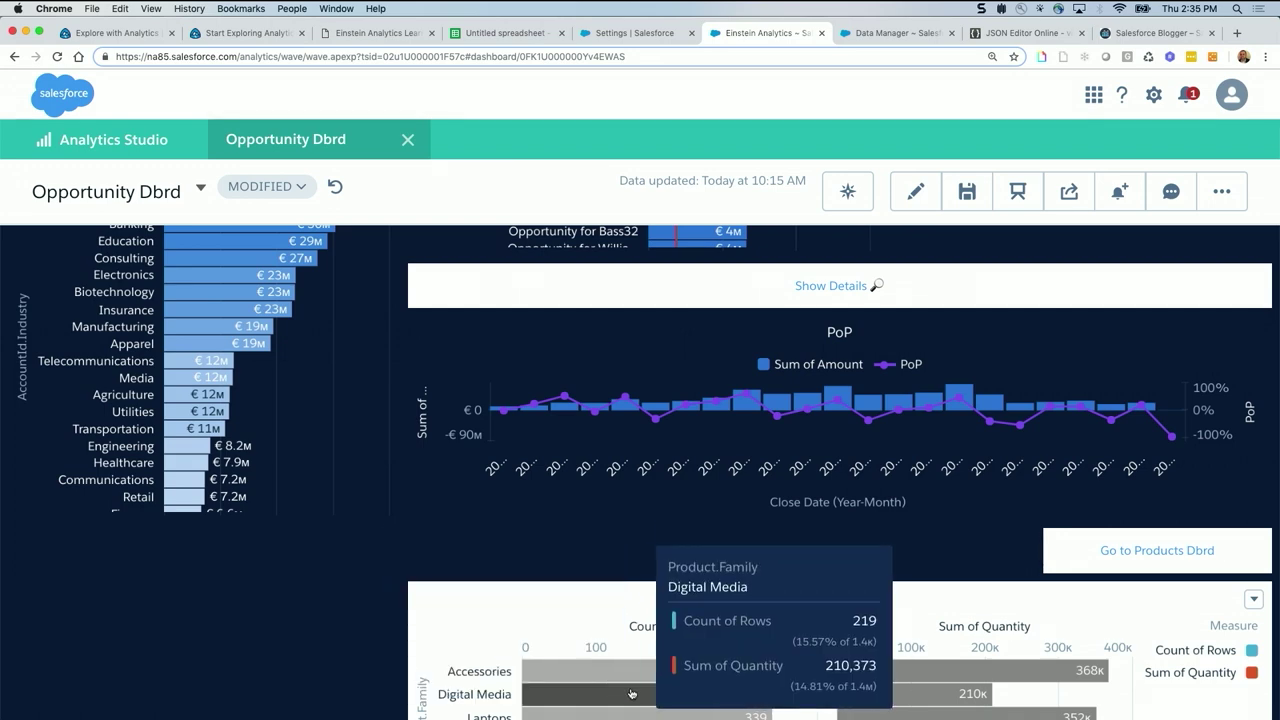
pyautogui.click(630, 697)
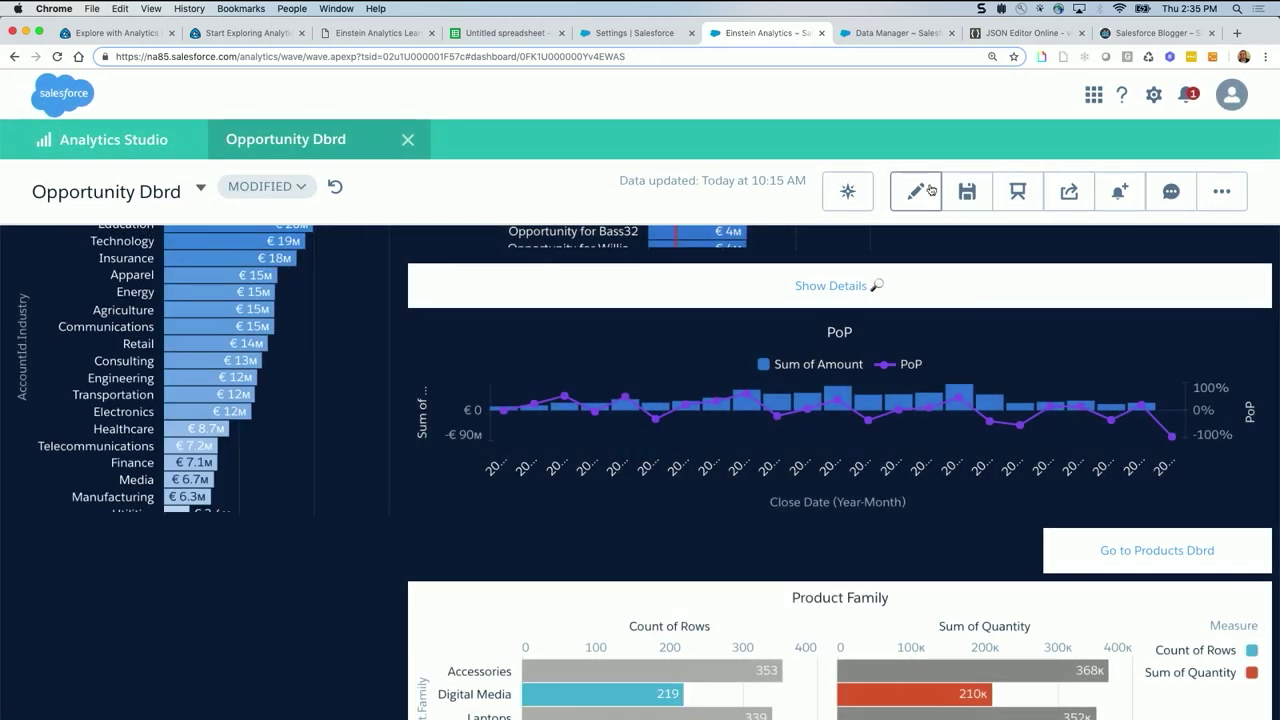
pyautogui.click(915, 191)
# Expand the Products Opportunities dataset to show its steps
pyautogui.click(999, 379)
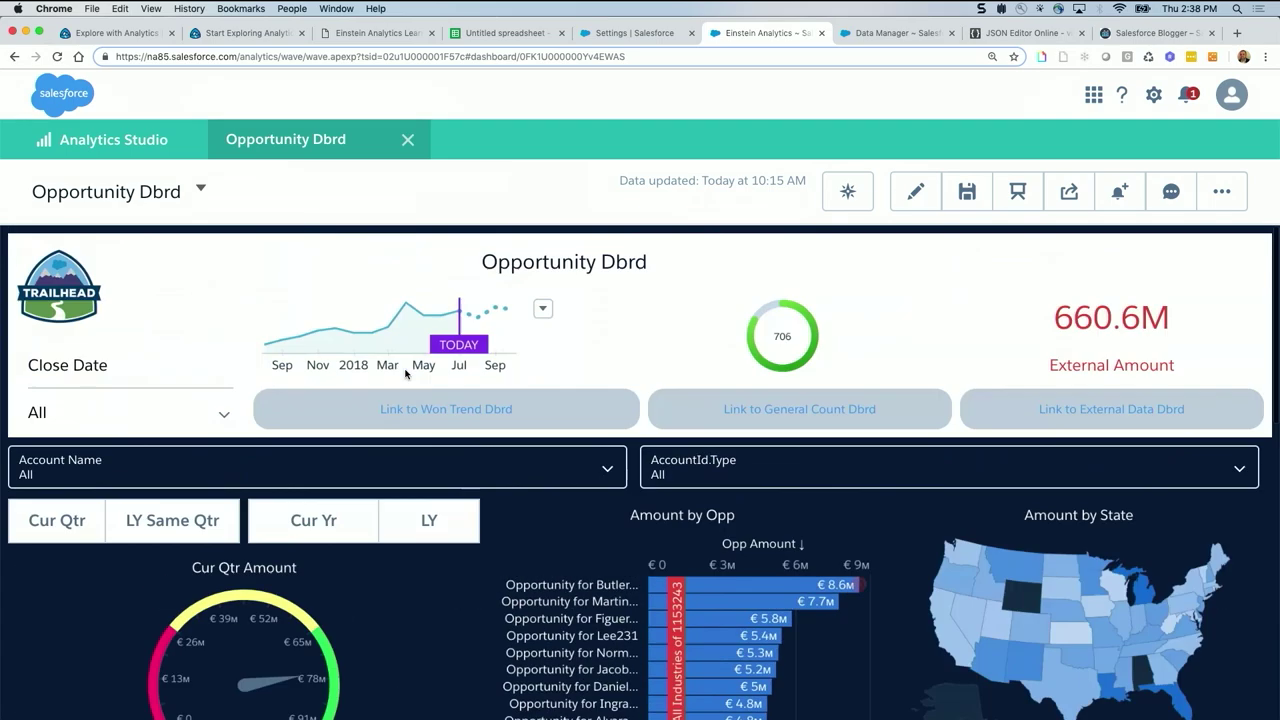
pyautogui.scroll(-1, 405, 373)
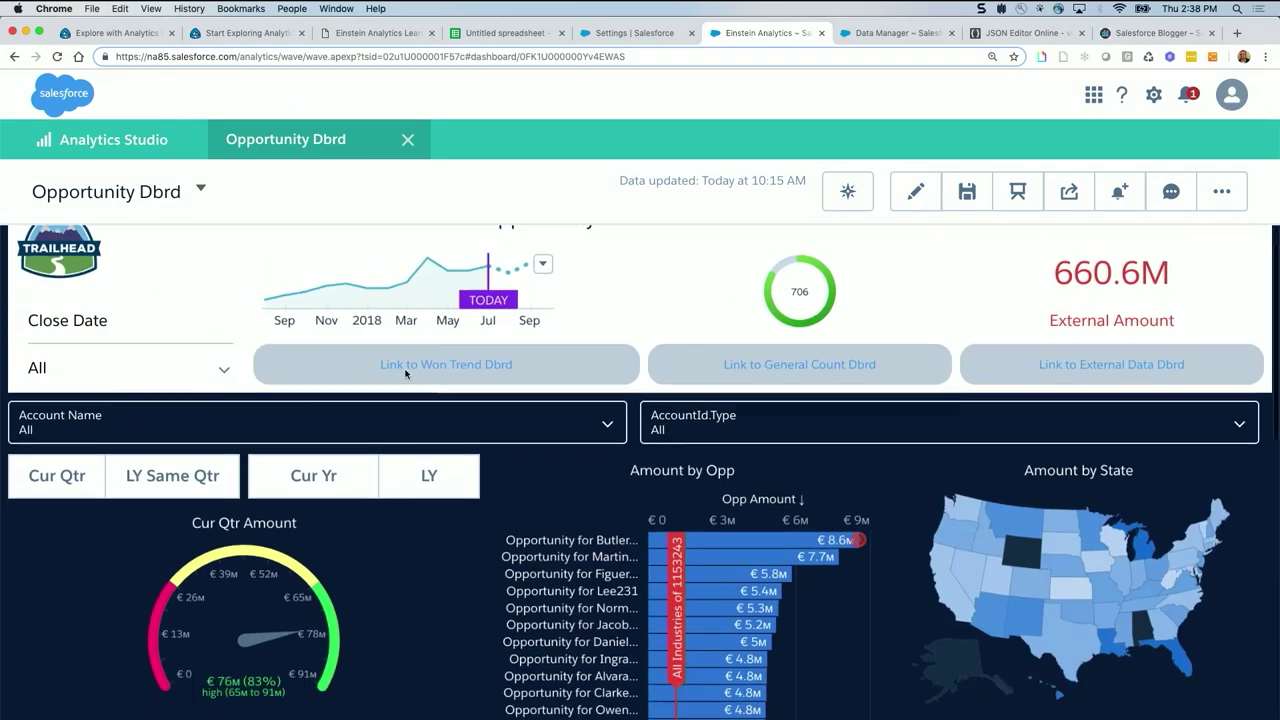
pyautogui.scroll(-10, 405, 373)
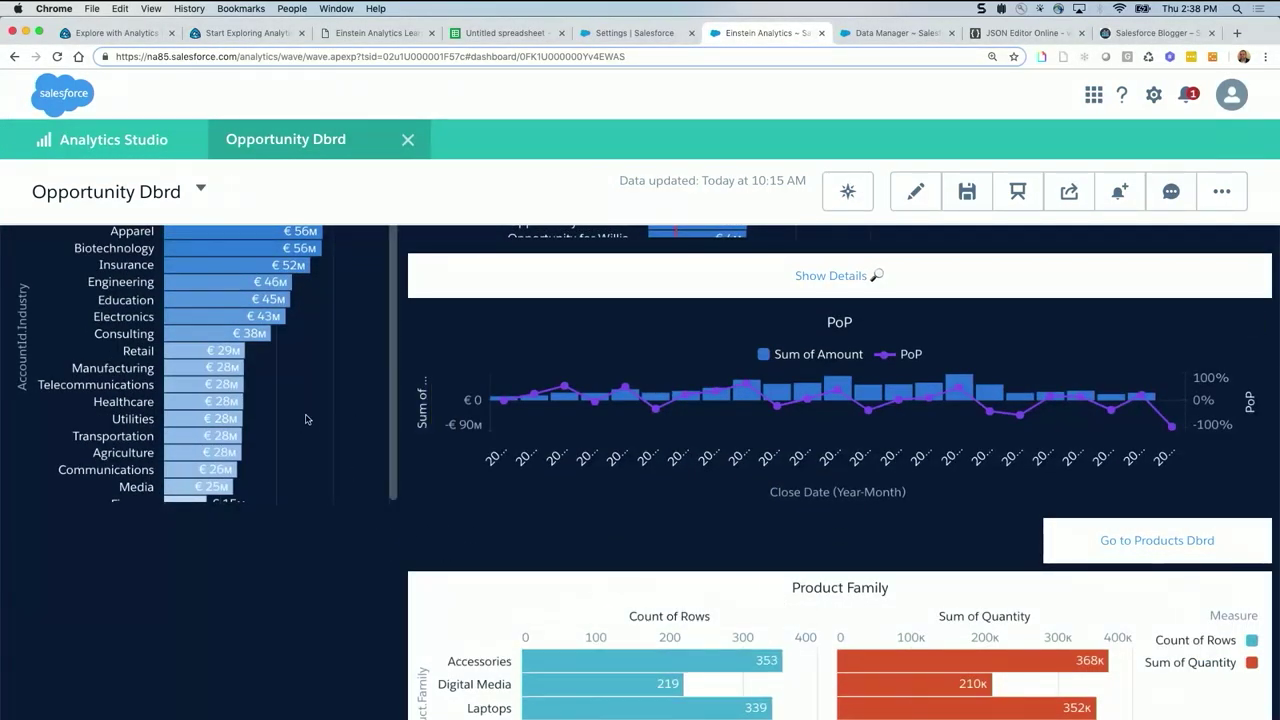
pyautogui.scroll(10, 405, 410)
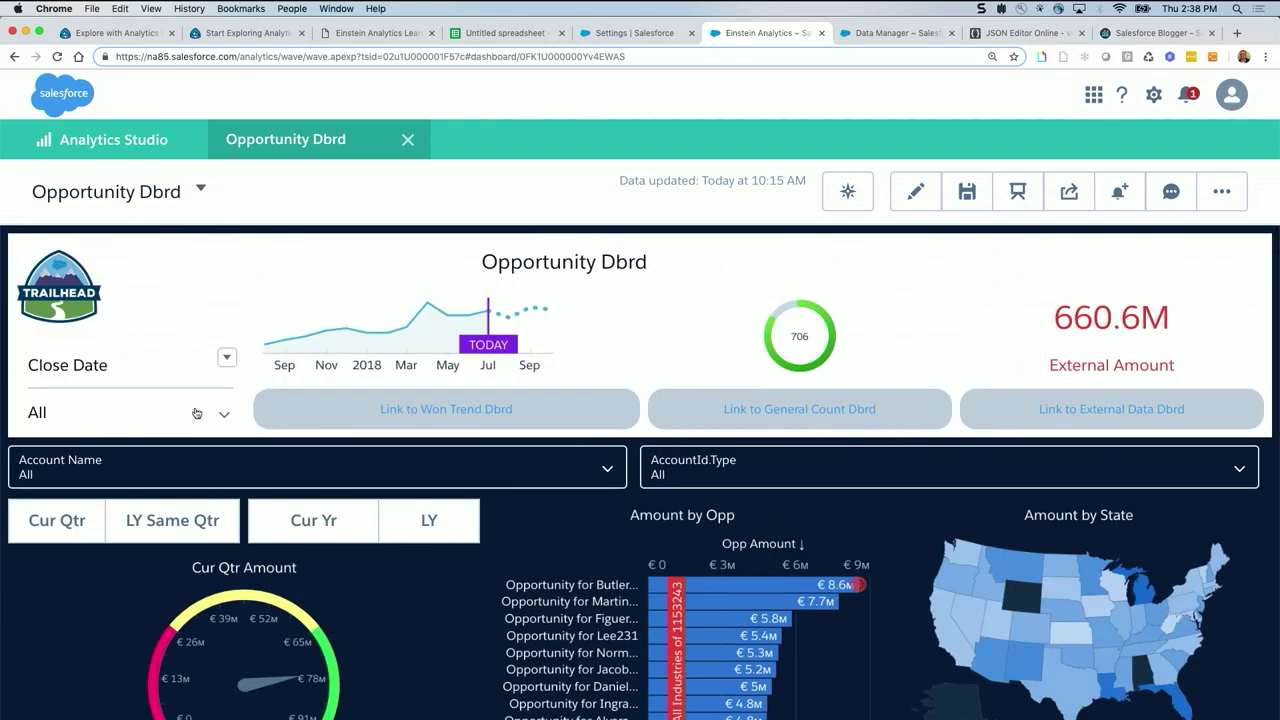
pyautogui.click(222, 416)
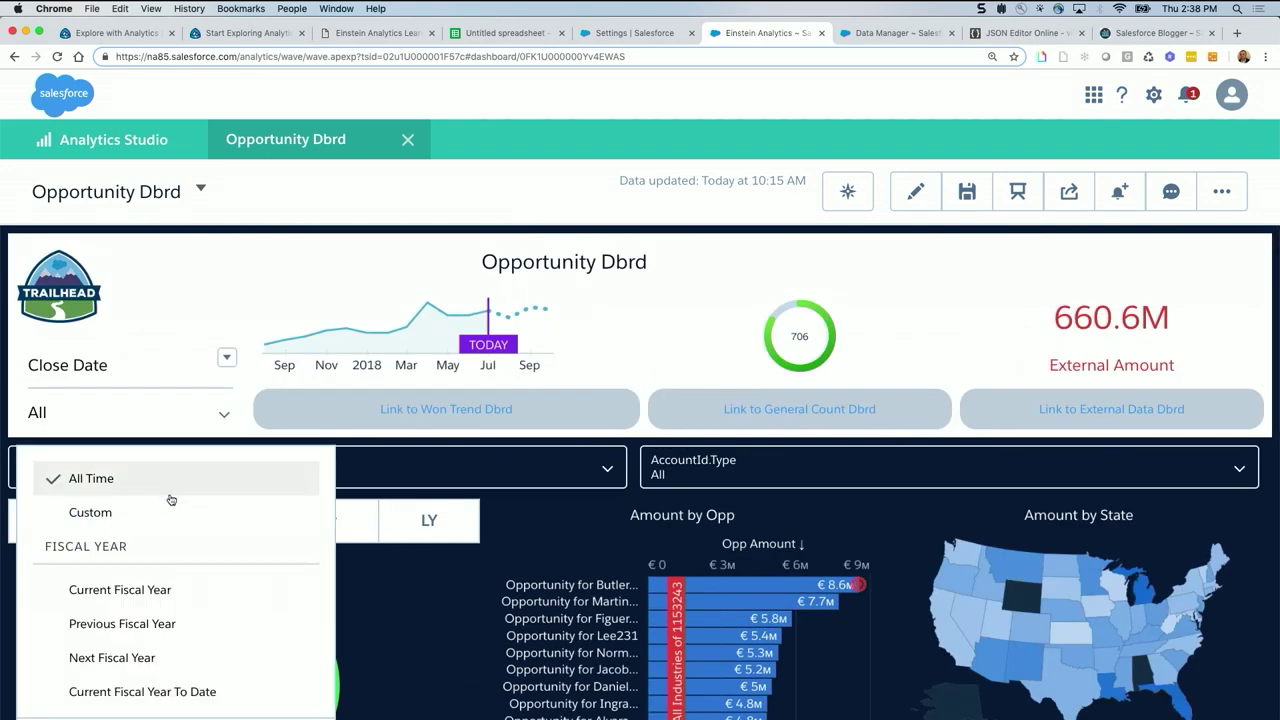
pyautogui.scroll(-3, 195, 618)
pyautogui.scroll(-3, 198, 616)
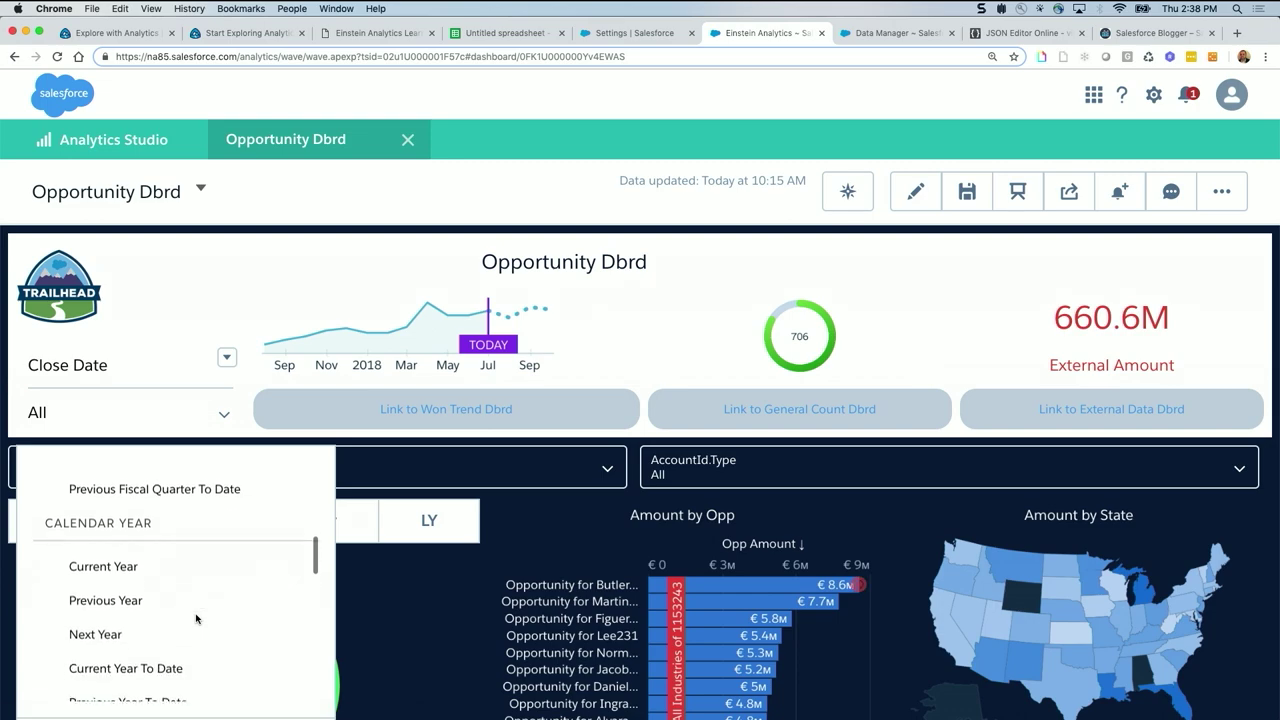
pyautogui.click(127, 596)
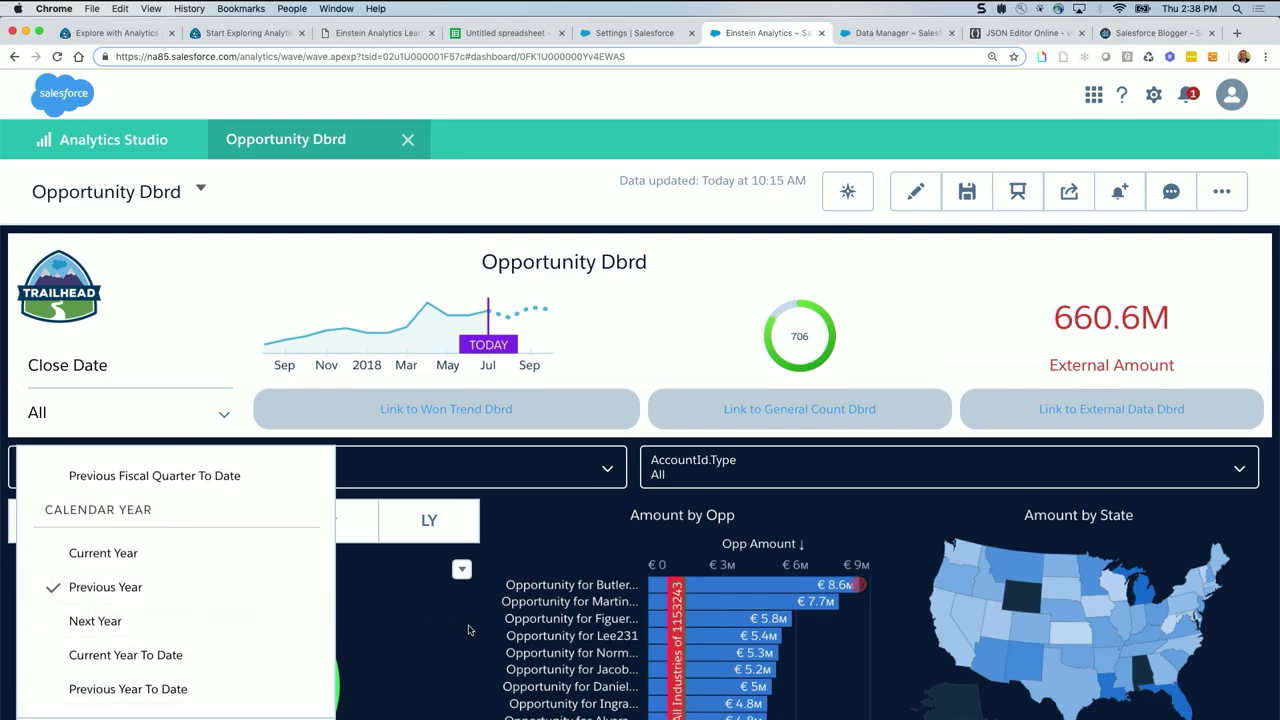
pyautogui.scroll(-3, 282, 616)
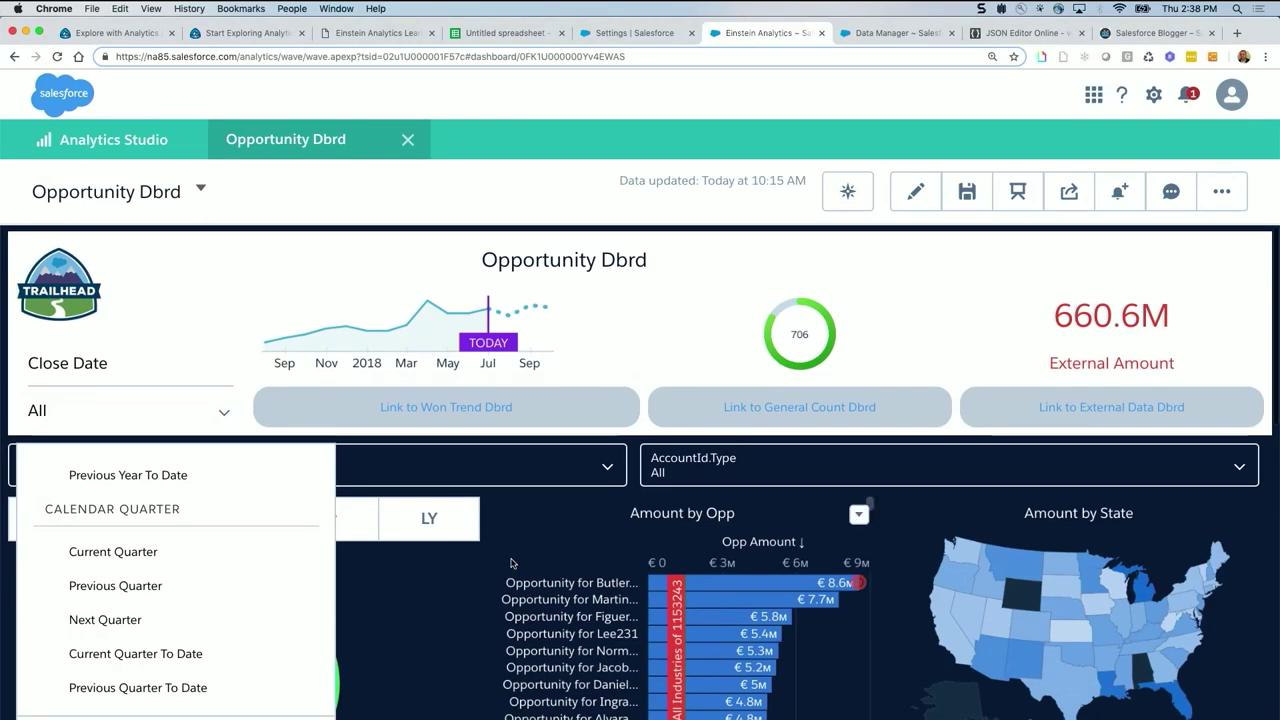
pyautogui.press('super+plus')
pyautogui.press('super+0')
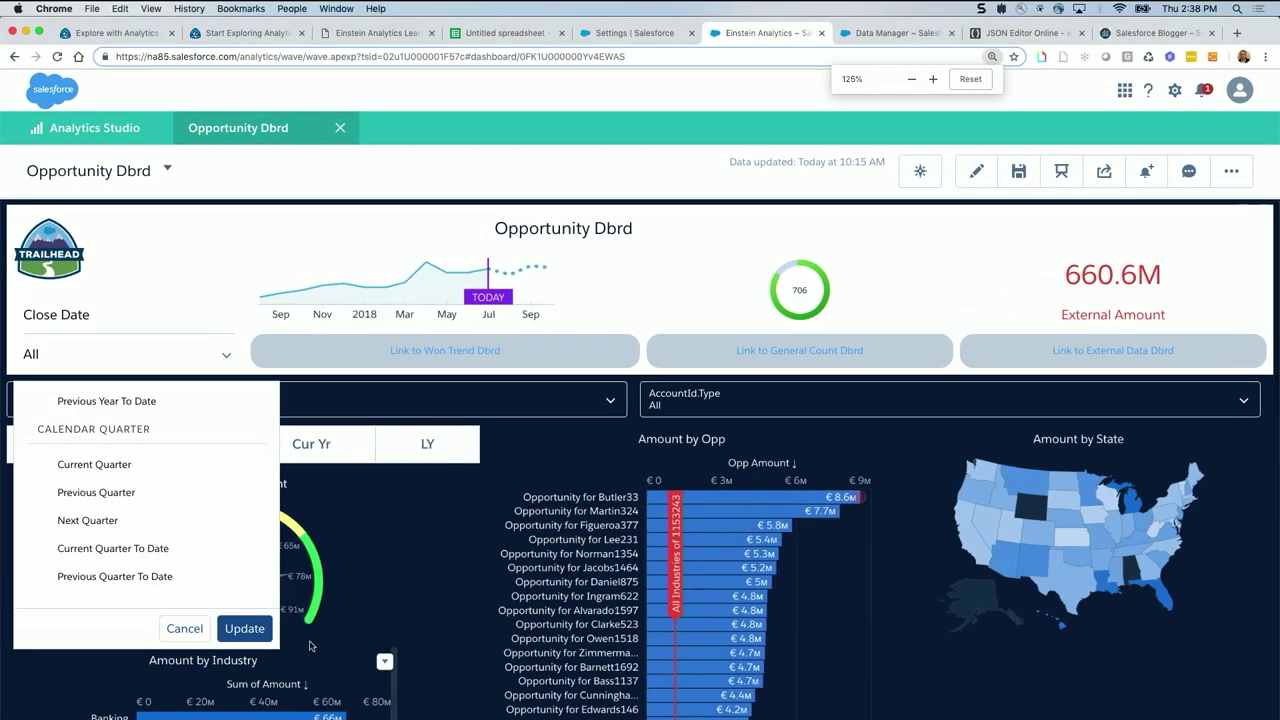
pyautogui.click(514, 645)
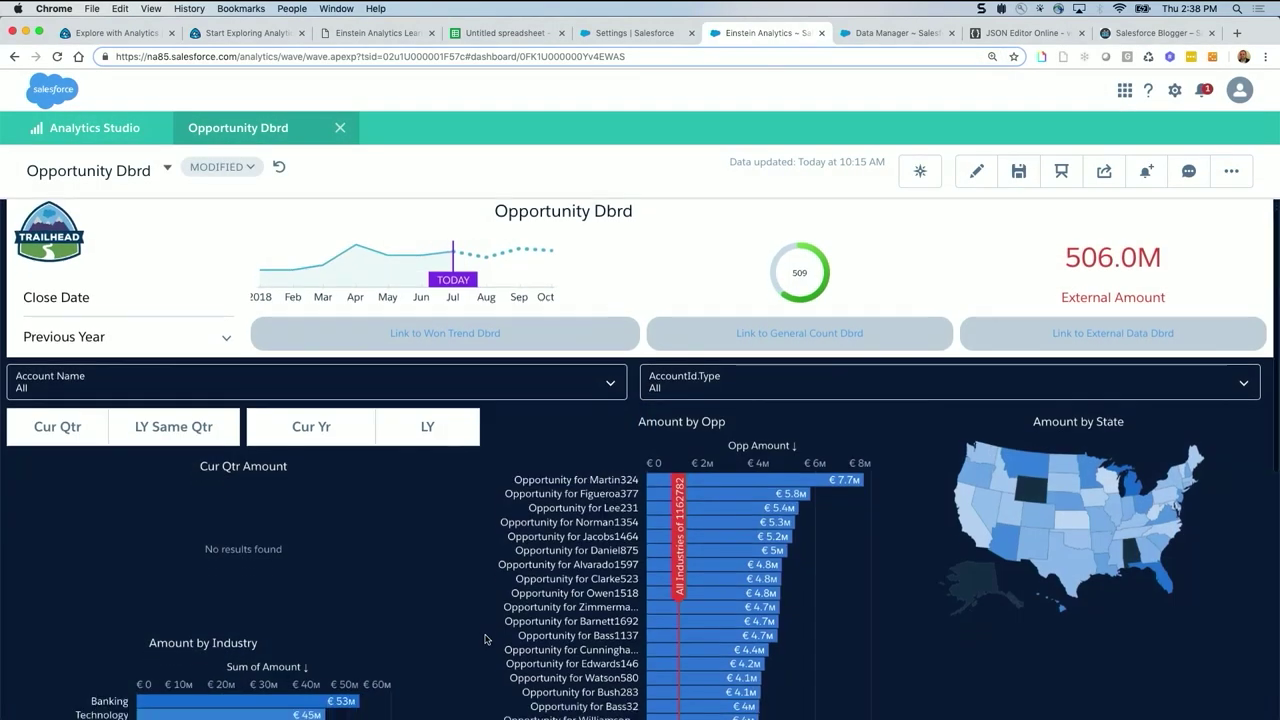
pyautogui.scroll(-2, 514, 645)
pyautogui.hotkey('ctrl', 'Up')
pyautogui.click(809, 320)
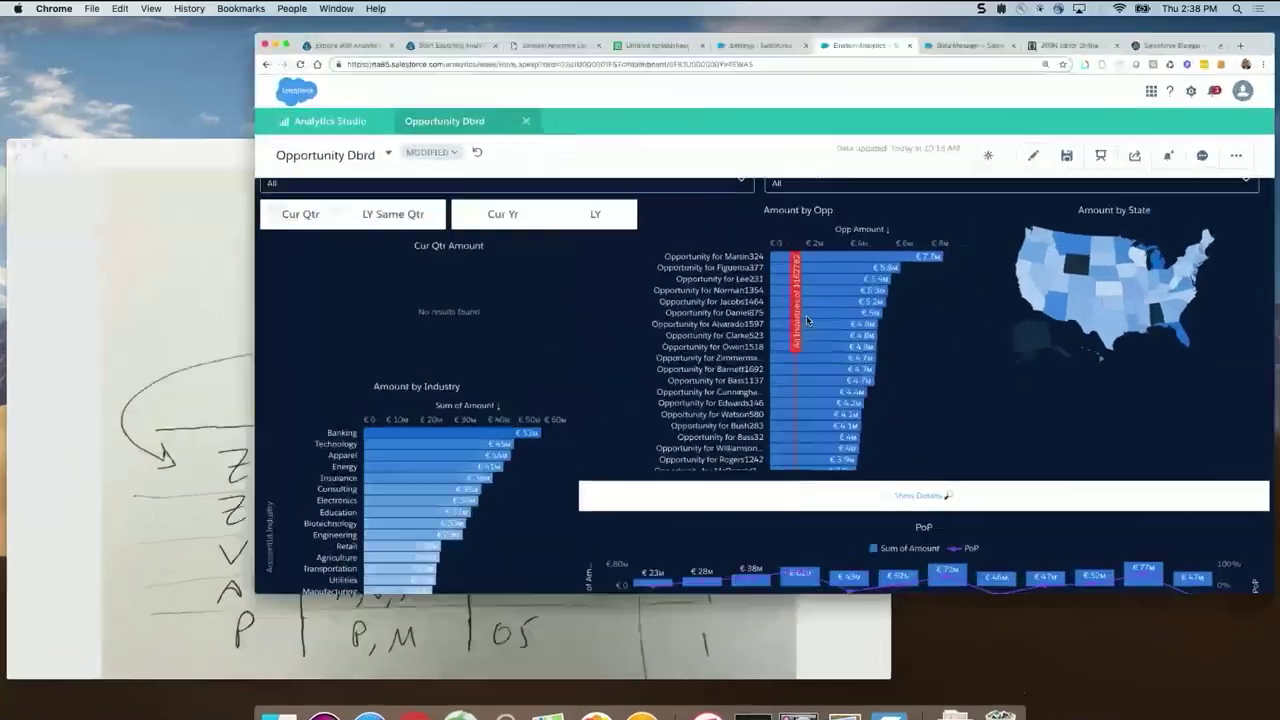
pyautogui.scroll(-5, 444, 513)
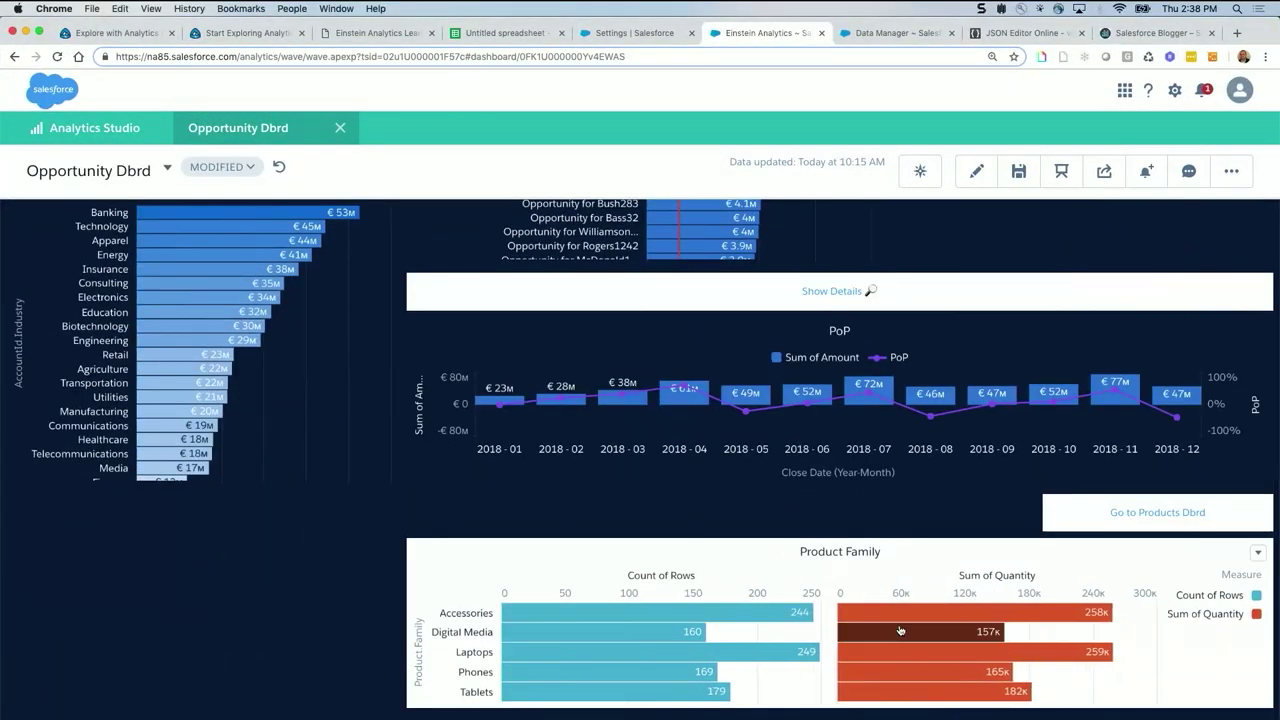
pyautogui.moveTo(801, 615)
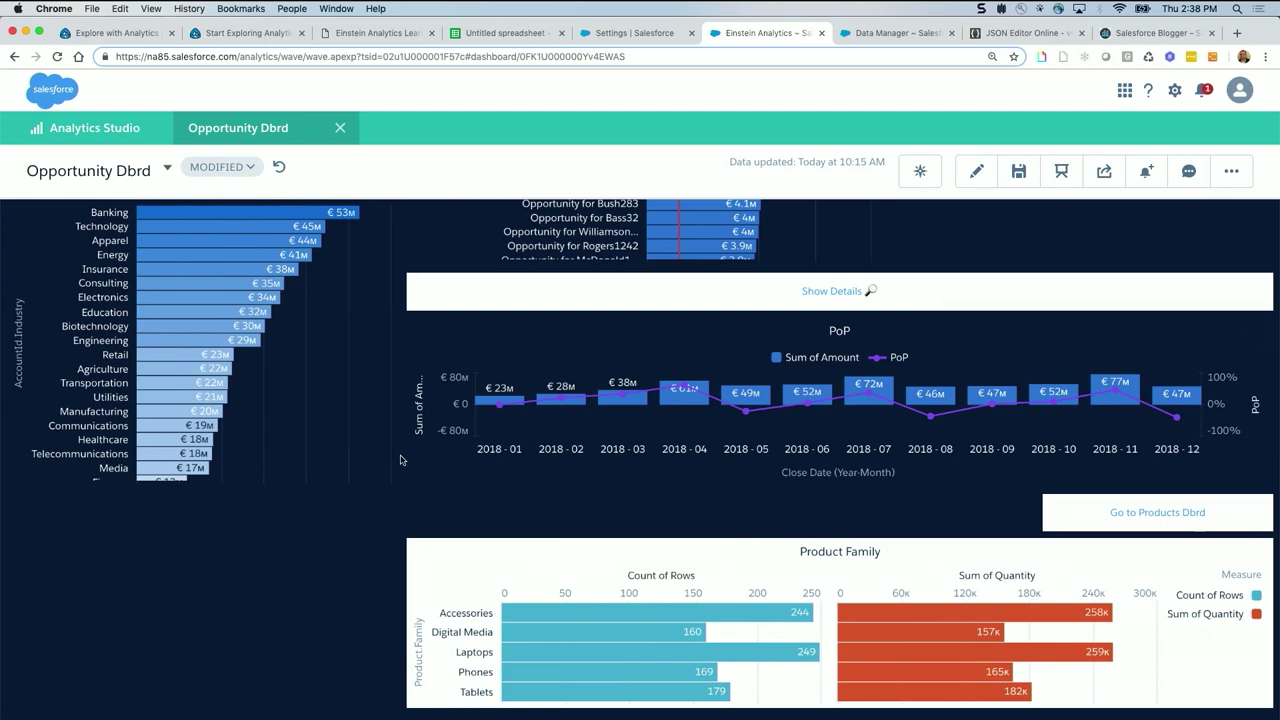
pyautogui.scroll(8, 407, 460)
pyautogui.click(279, 167)
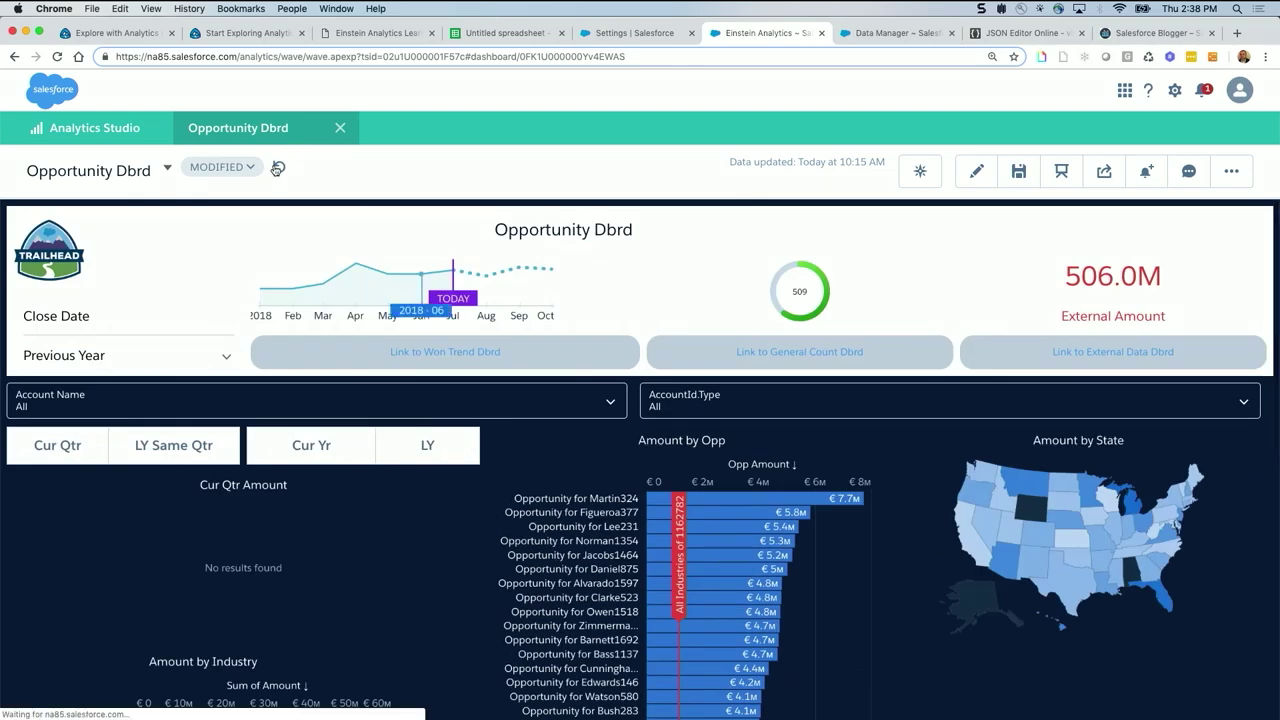
pyautogui.scroll(-2, 460, 613)
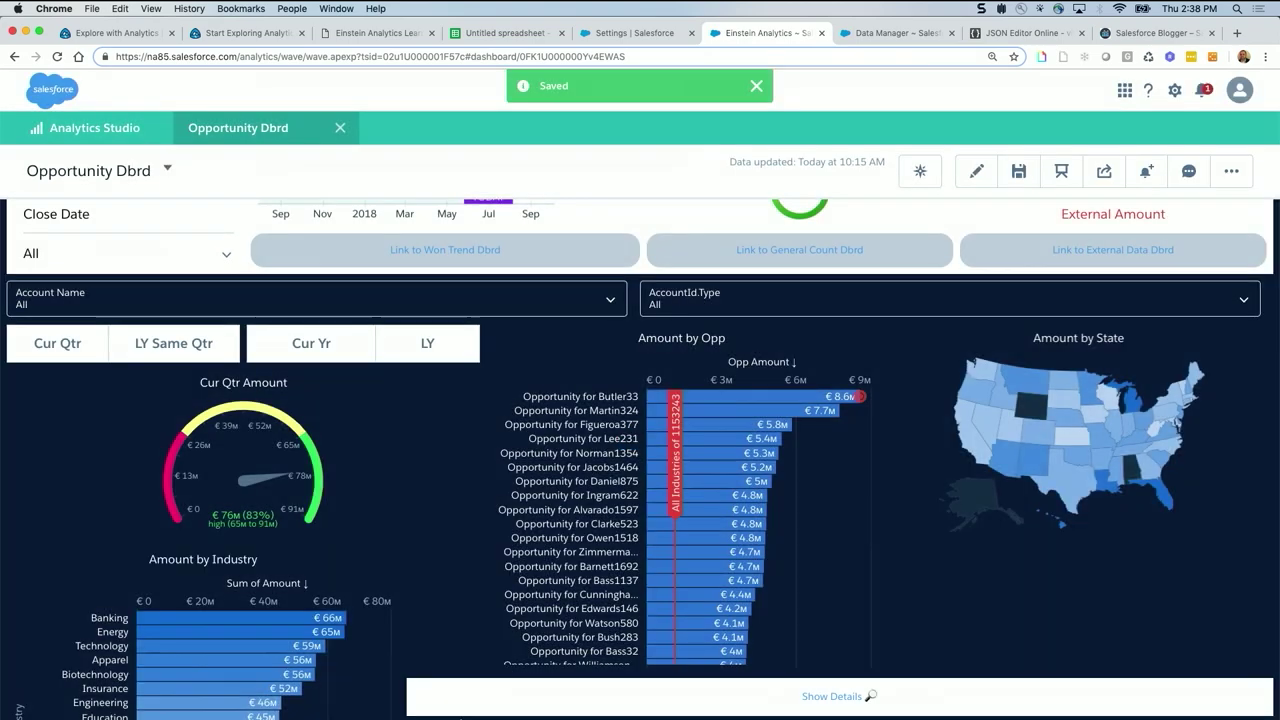
# Filter the dashboard to April 2018 by selecting the 2018-04 bar in PoP
pyautogui.scroll(-8, 451, 638)
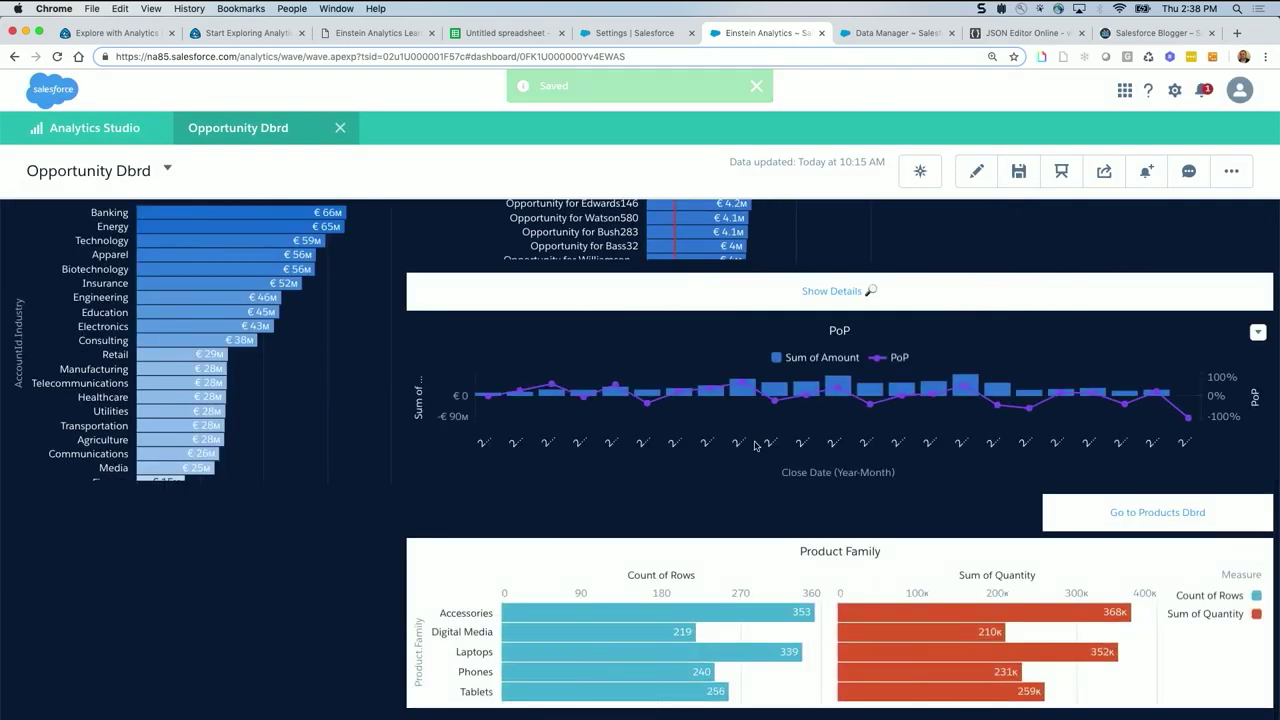
pyautogui.moveTo(742, 397)
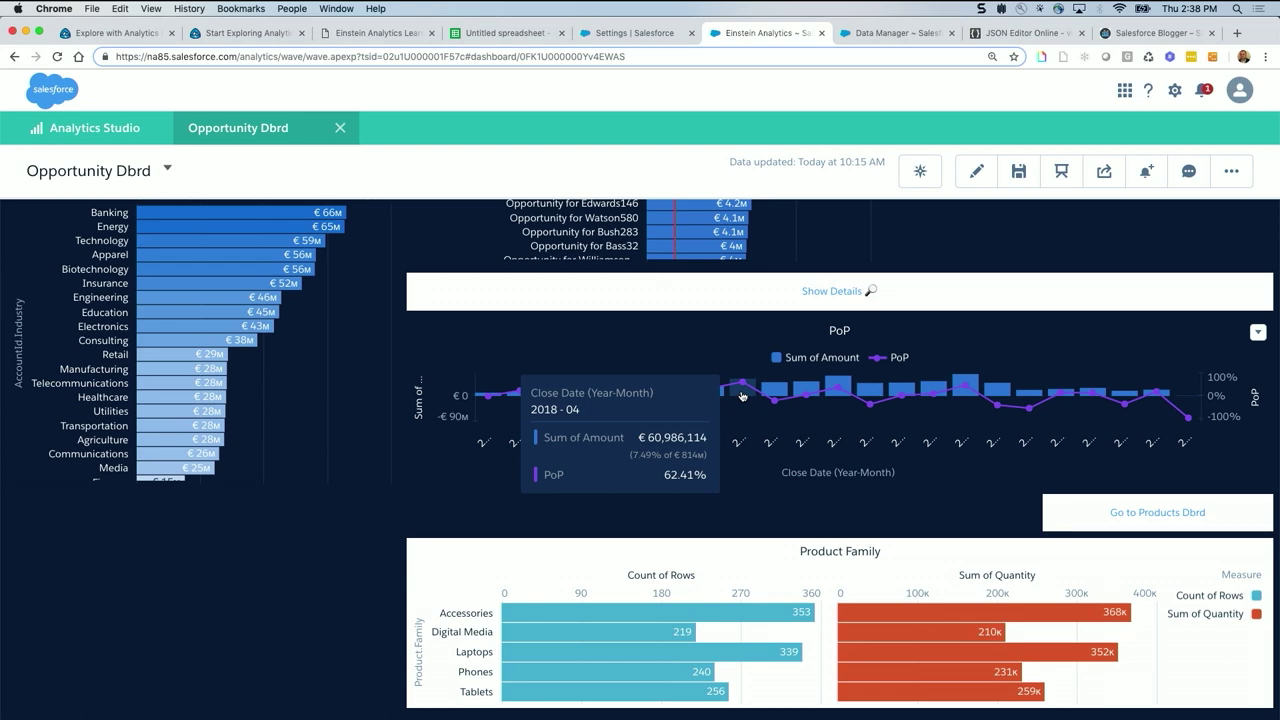
pyautogui.click(742, 397)
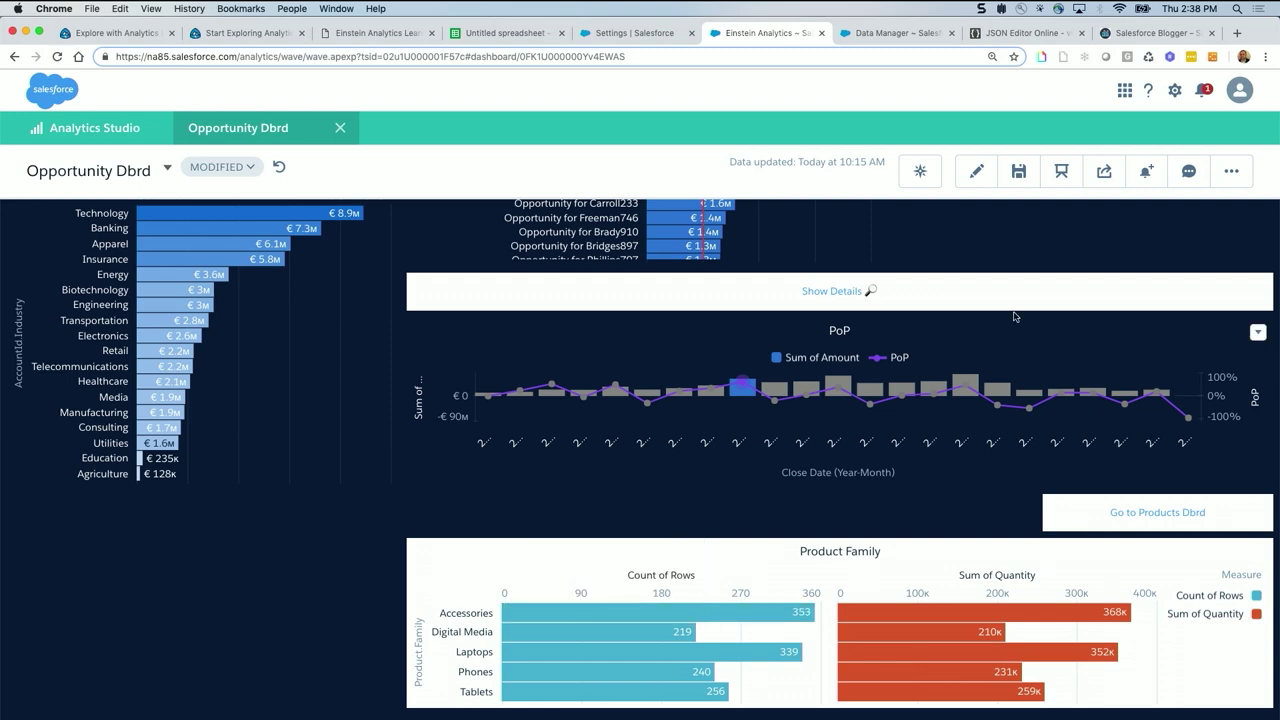
# Review the PoP chart's SAQL year-month expression aliased CloseDate_Year~~~CloseDate_Month, then close the editor
pyautogui.click(976, 171)
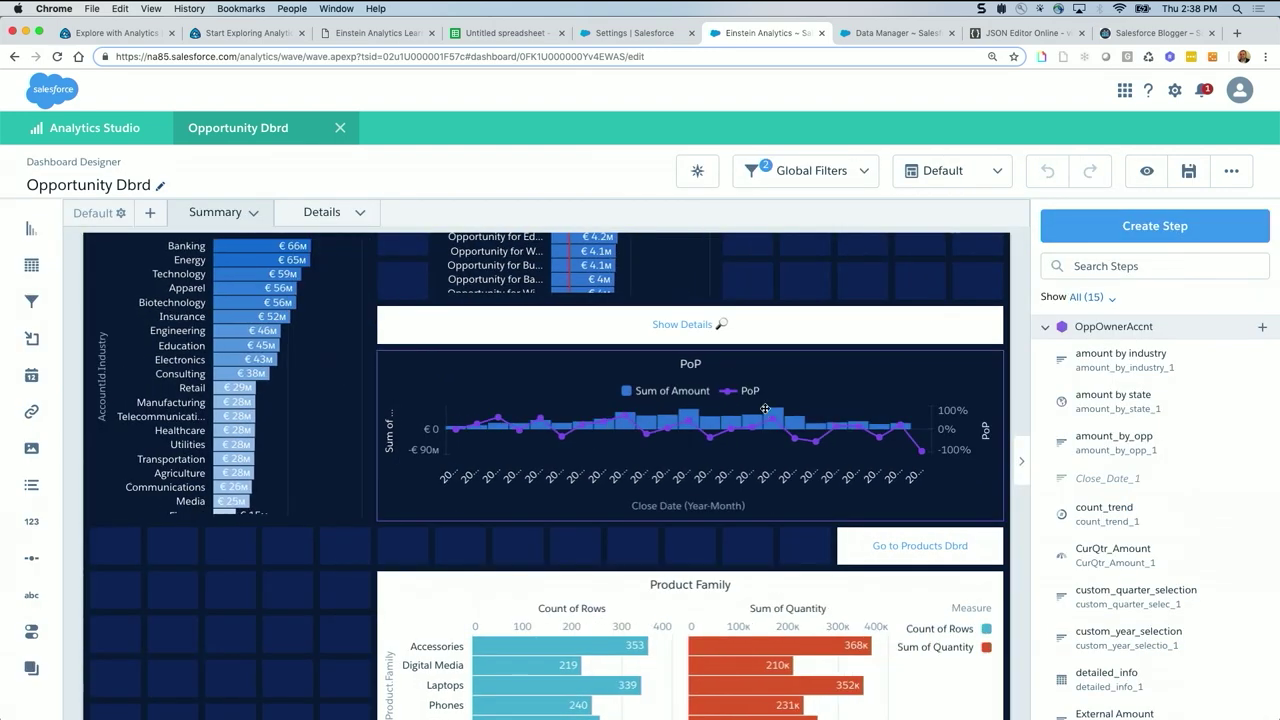
pyautogui.doubleClick(764, 402)
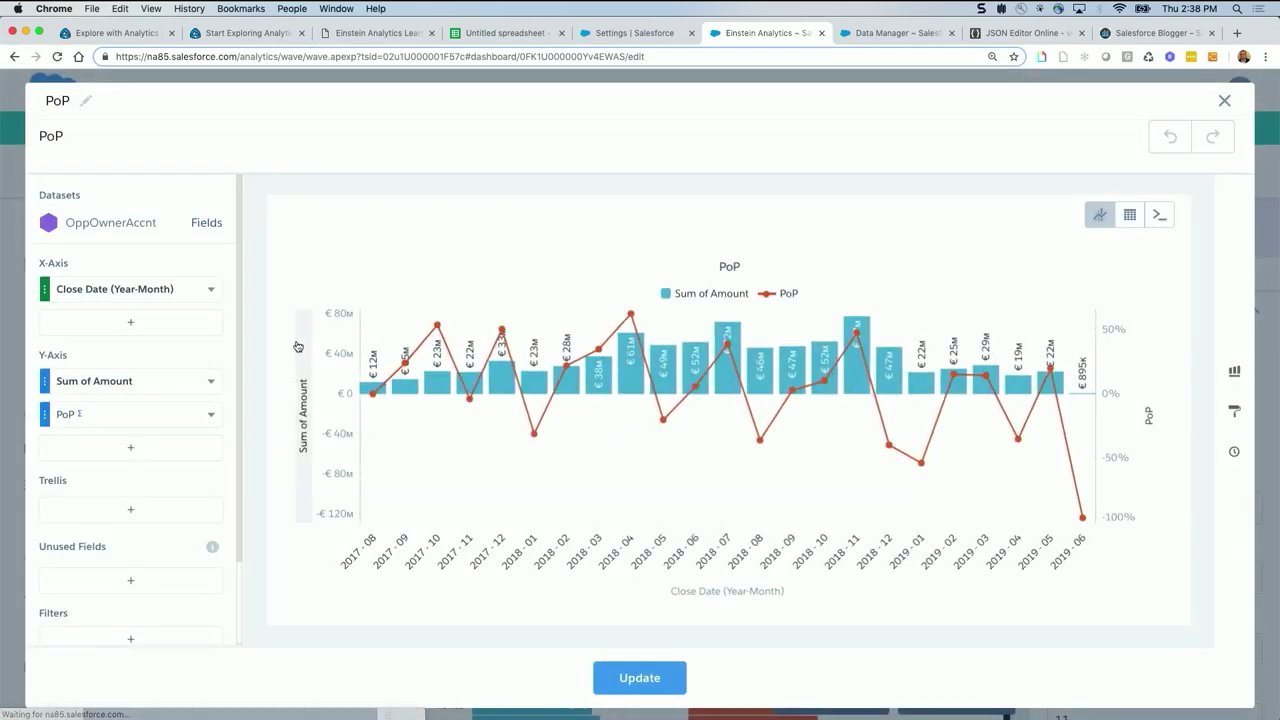
pyautogui.click(1171, 220)
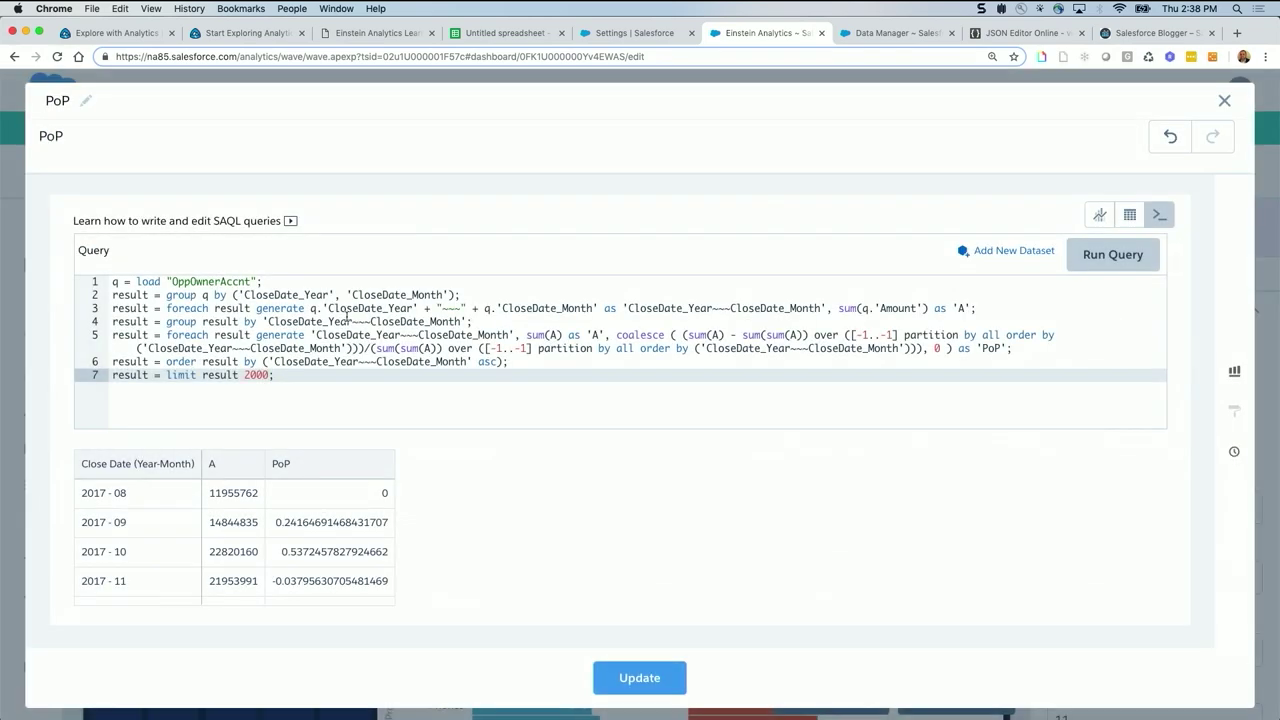
pyautogui.moveTo(329, 310); pyautogui.dragTo(596, 310)
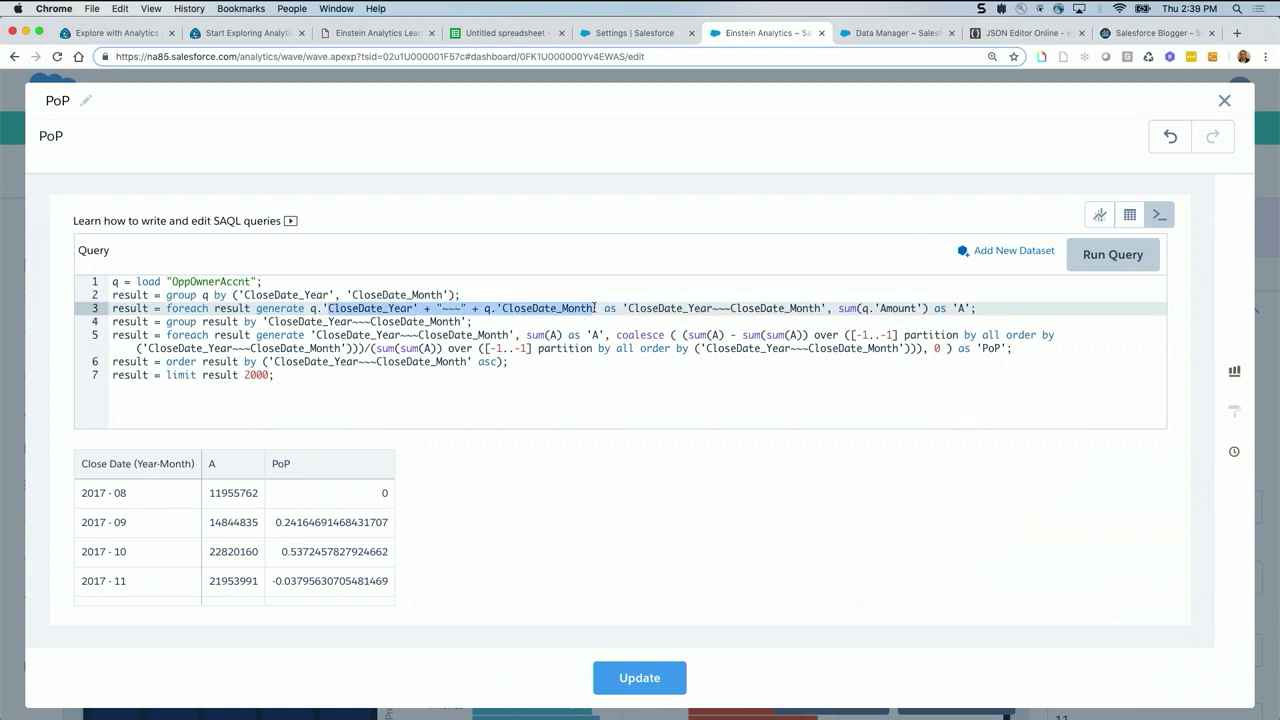
pyautogui.moveTo(628, 310); pyautogui.dragTo(818, 304)
pyautogui.press('super+c')
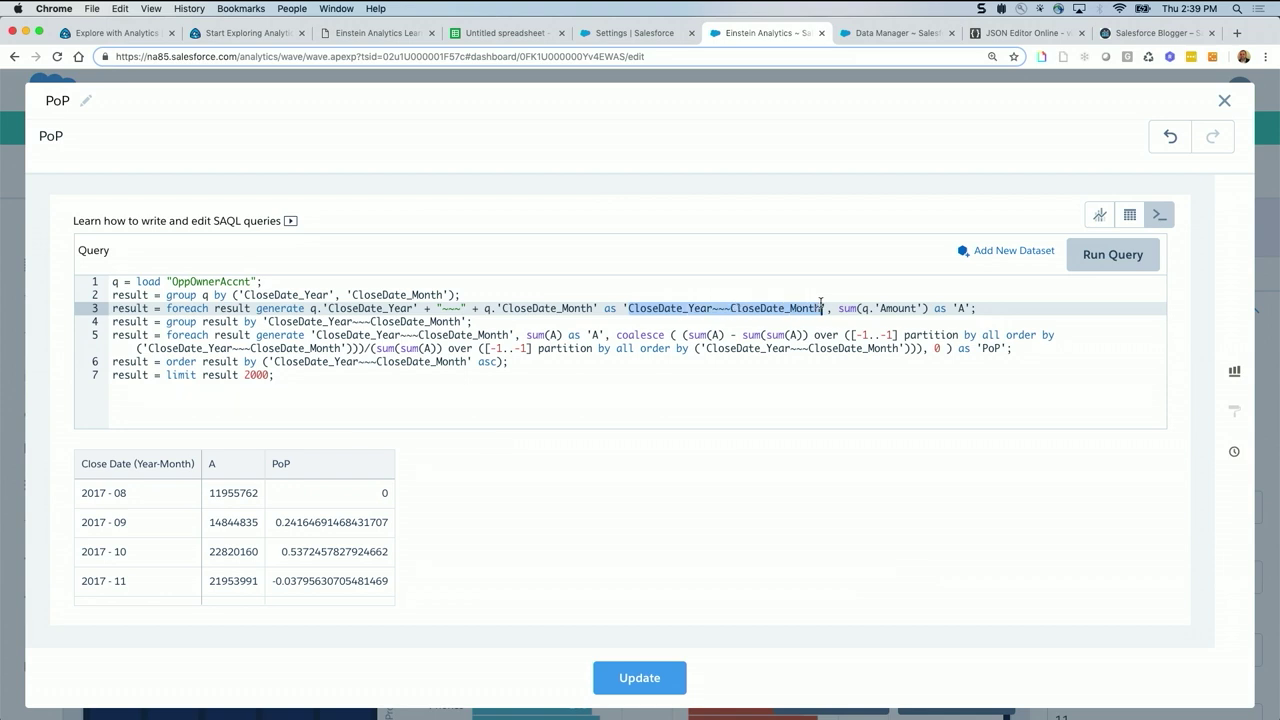
pyautogui.press('super+equal')
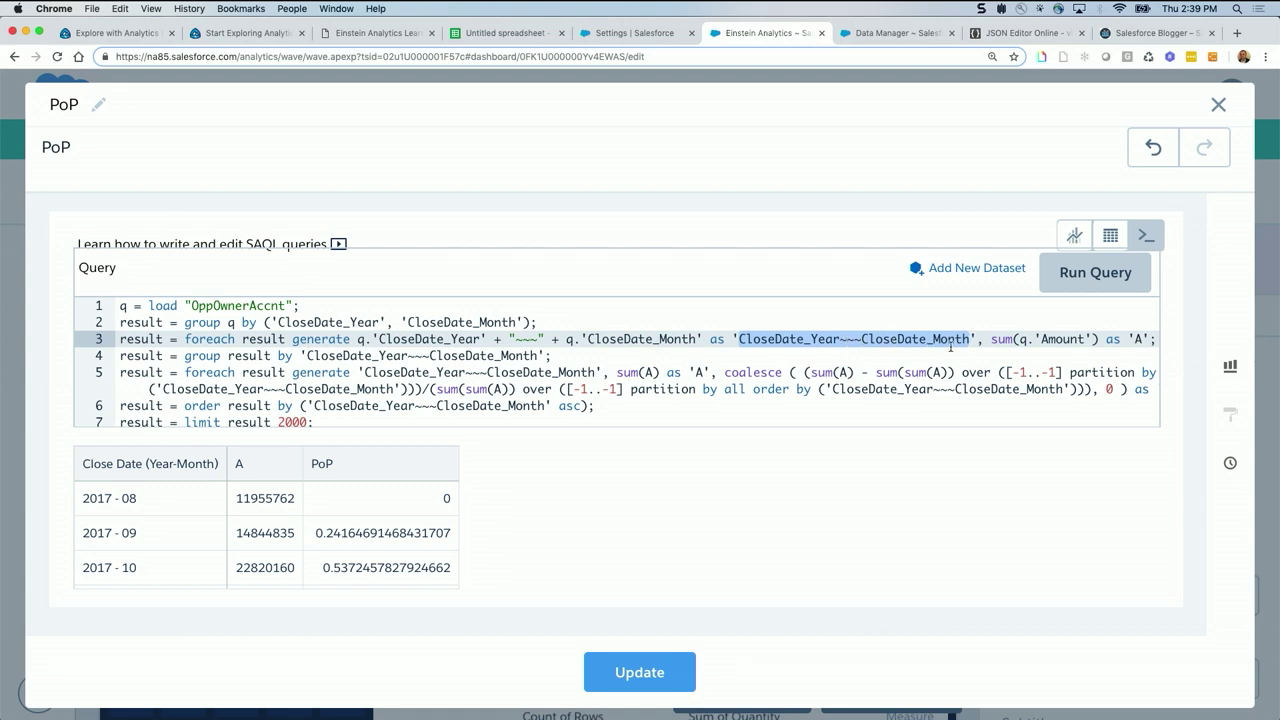
pyautogui.click(1219, 105)
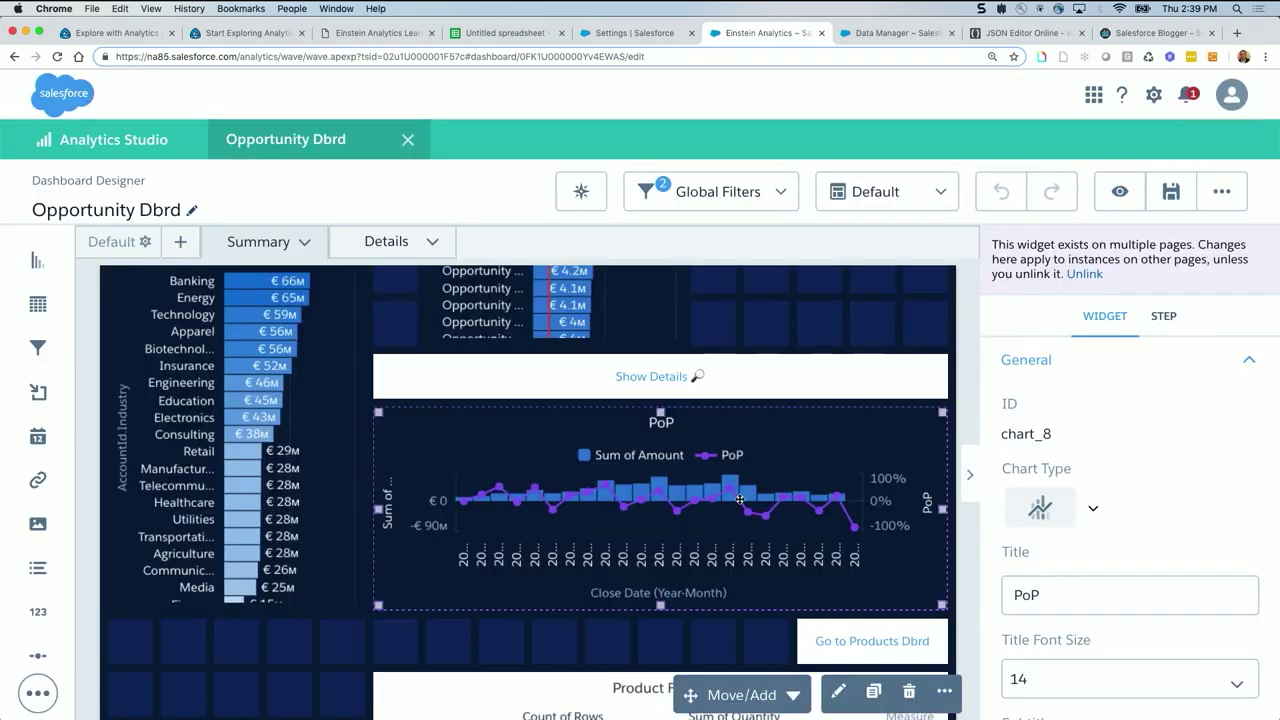
pyautogui.scroll(-3, 573, 643)
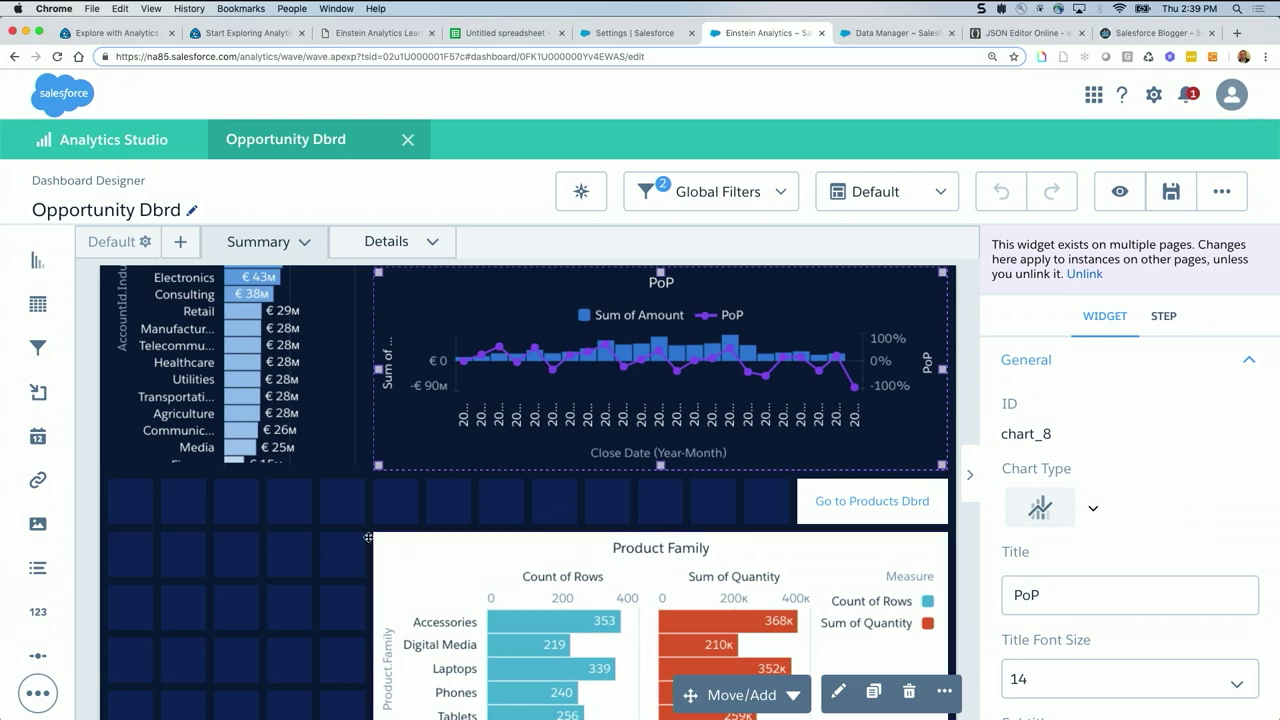
pyautogui.scroll(10, 304, 550)
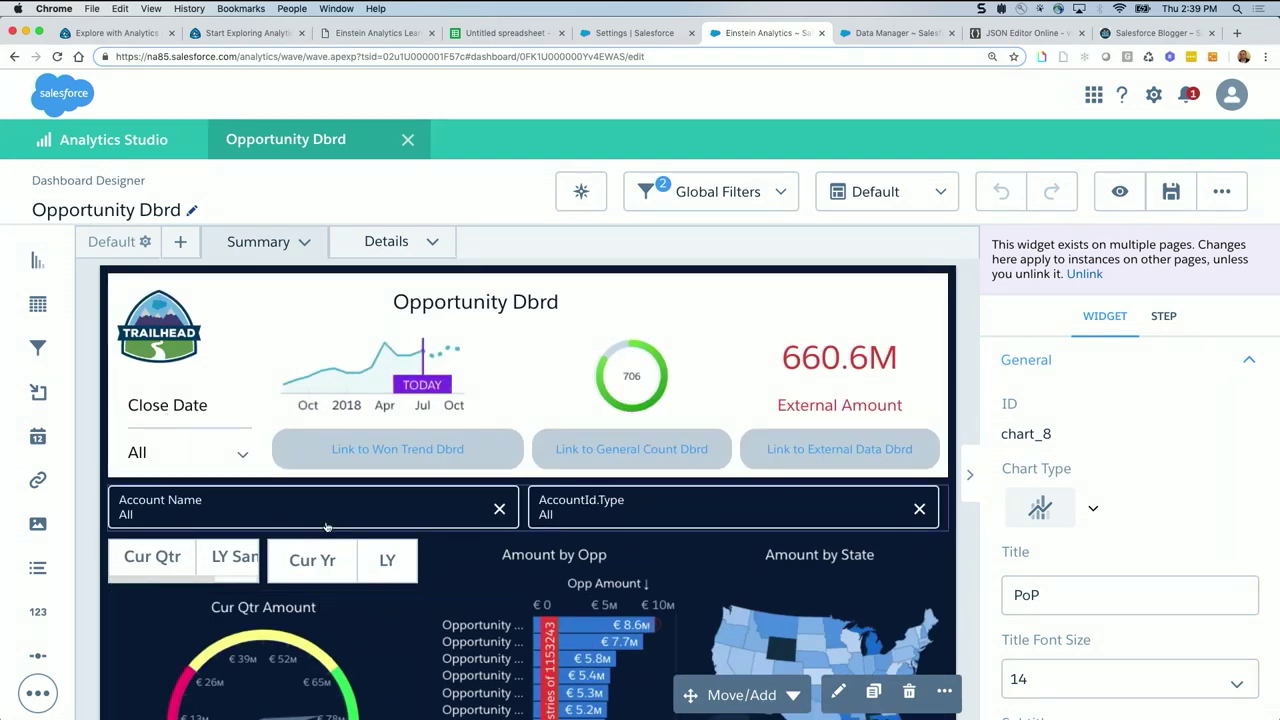
pyautogui.scroll(-10, 393, 650)
pyautogui.scroll(-4, 393, 704)
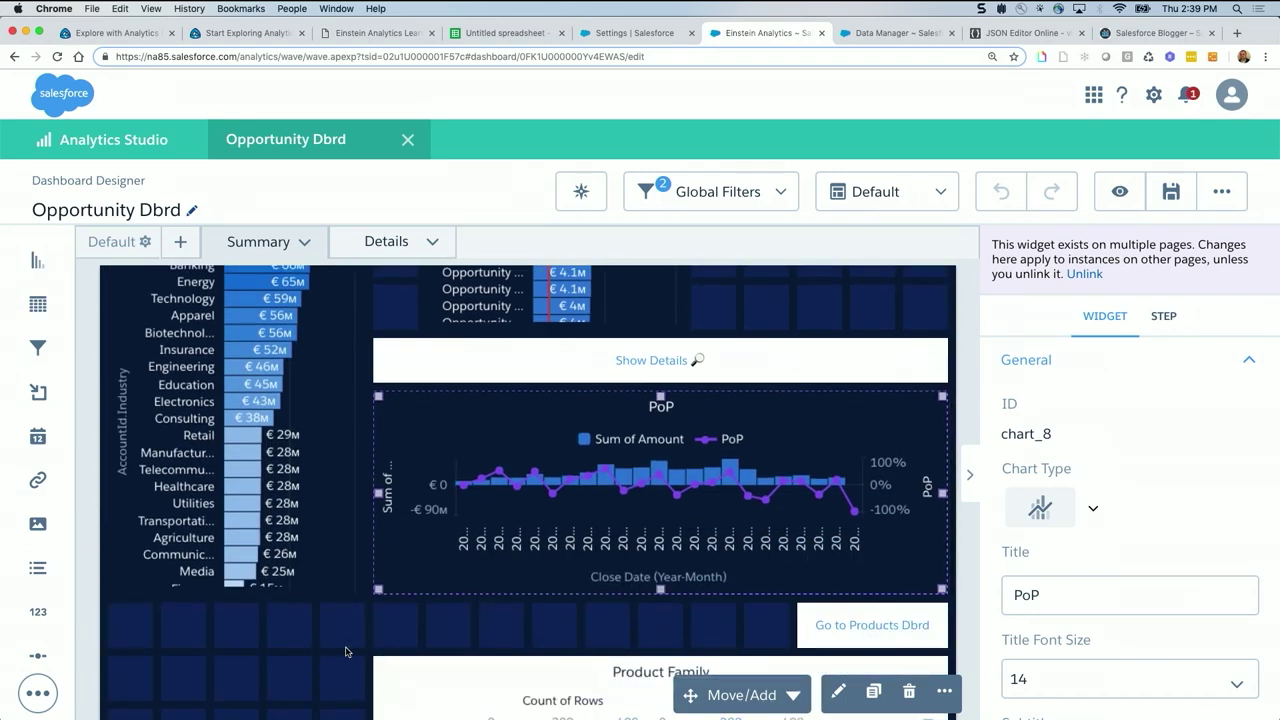
# Open the dashboard JSON and search for 'conn', briefly trying the CloseDate_Year~~~CloseDate_Month field
pyautogui.press('super+e')
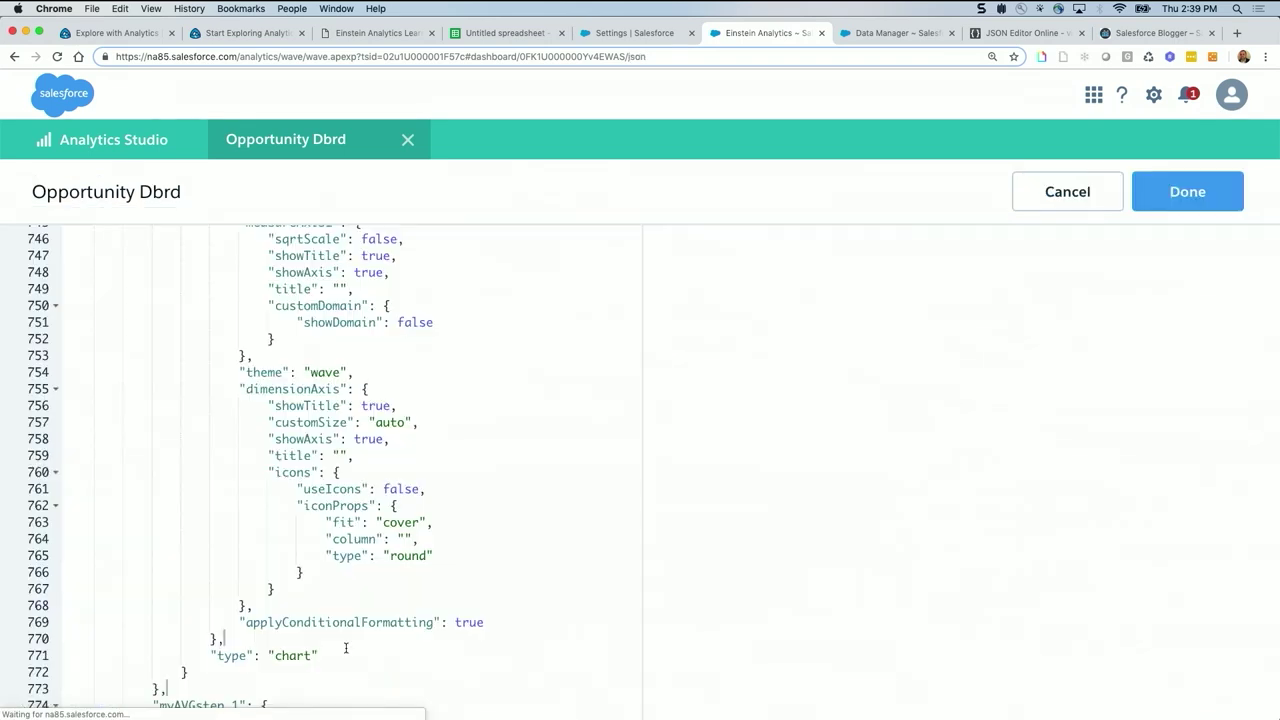
pyautogui.press('super+f')
pyautogui.write('conn')
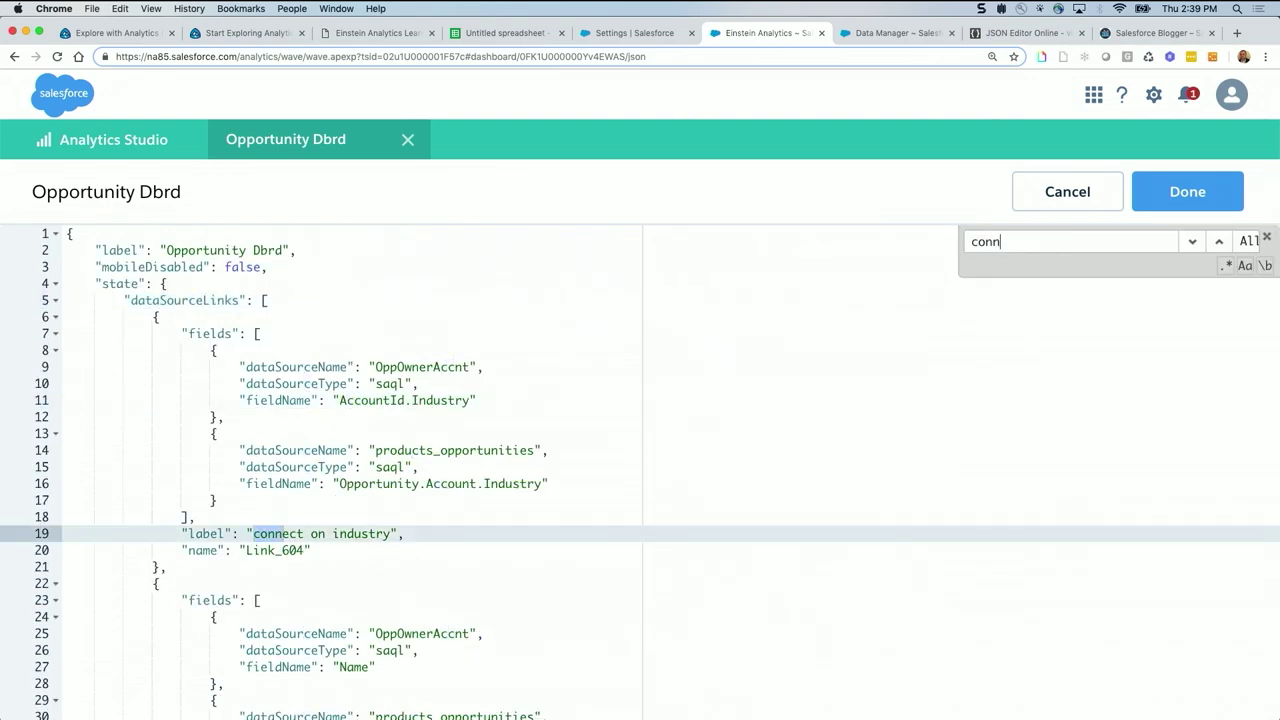
pyautogui.scroll(-2, 213, 380)
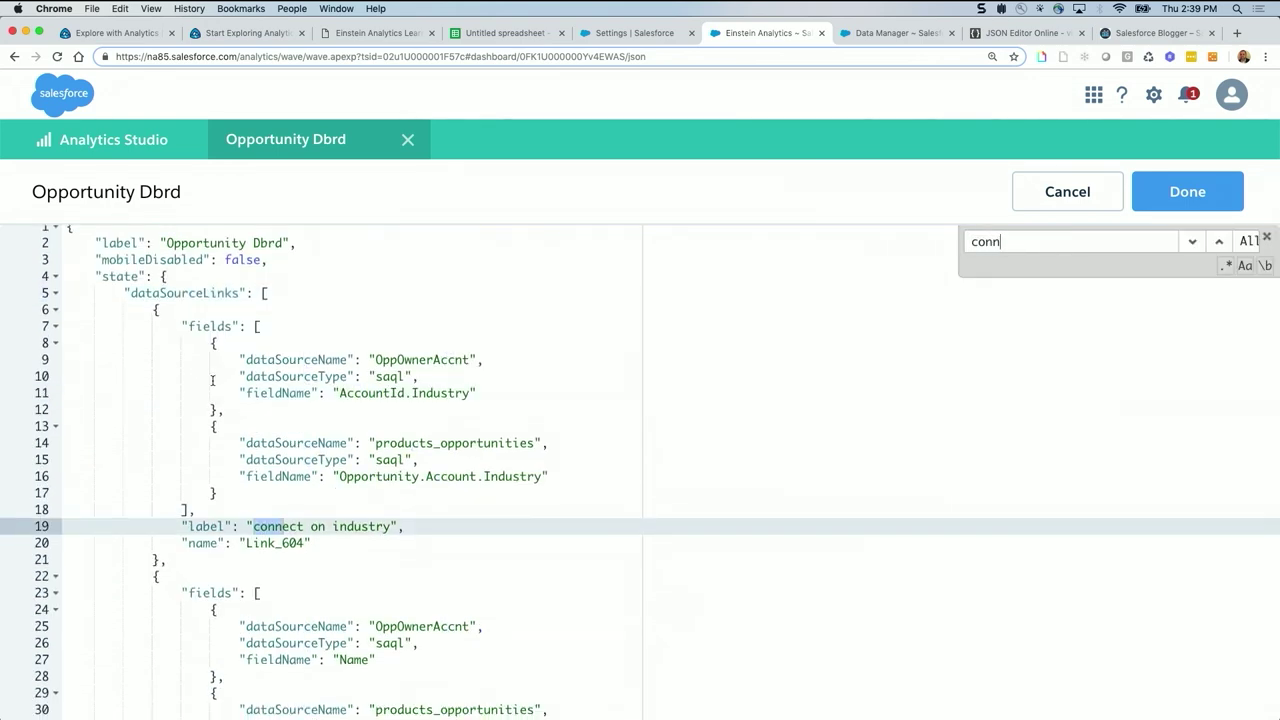
pyautogui.scroll(-5, 305, 434)
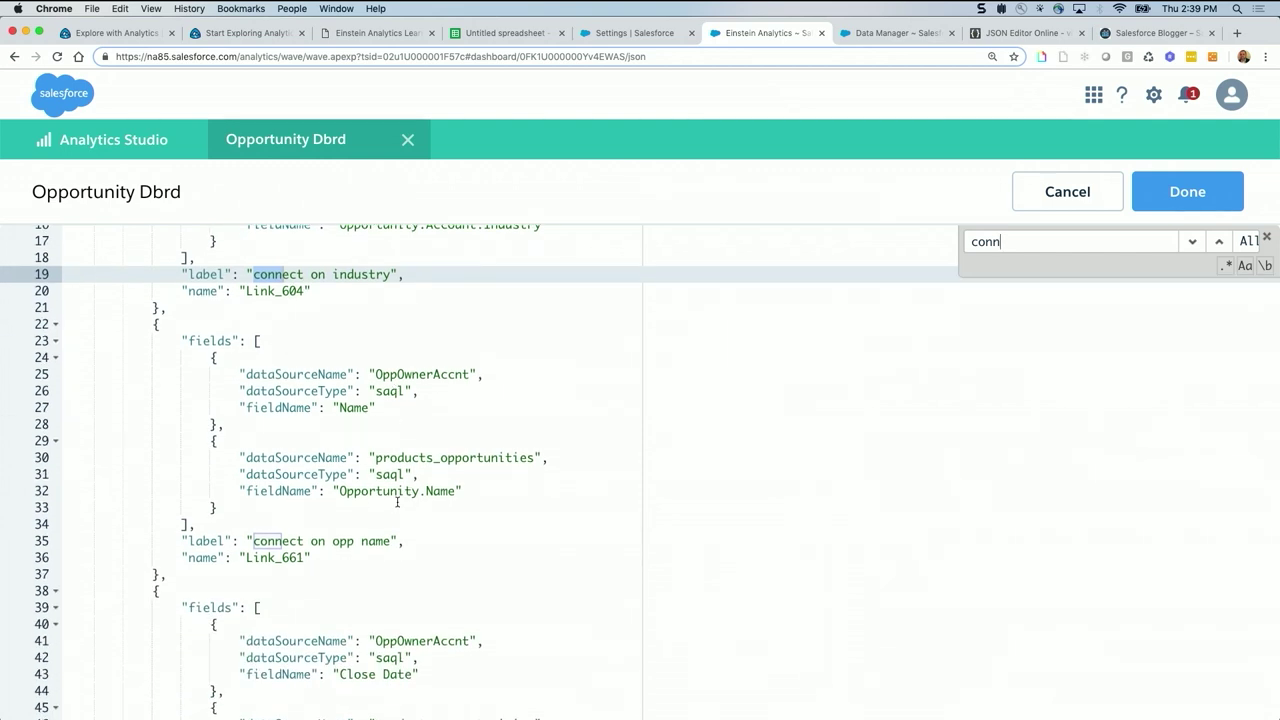
pyautogui.scroll(-6, 397, 503)
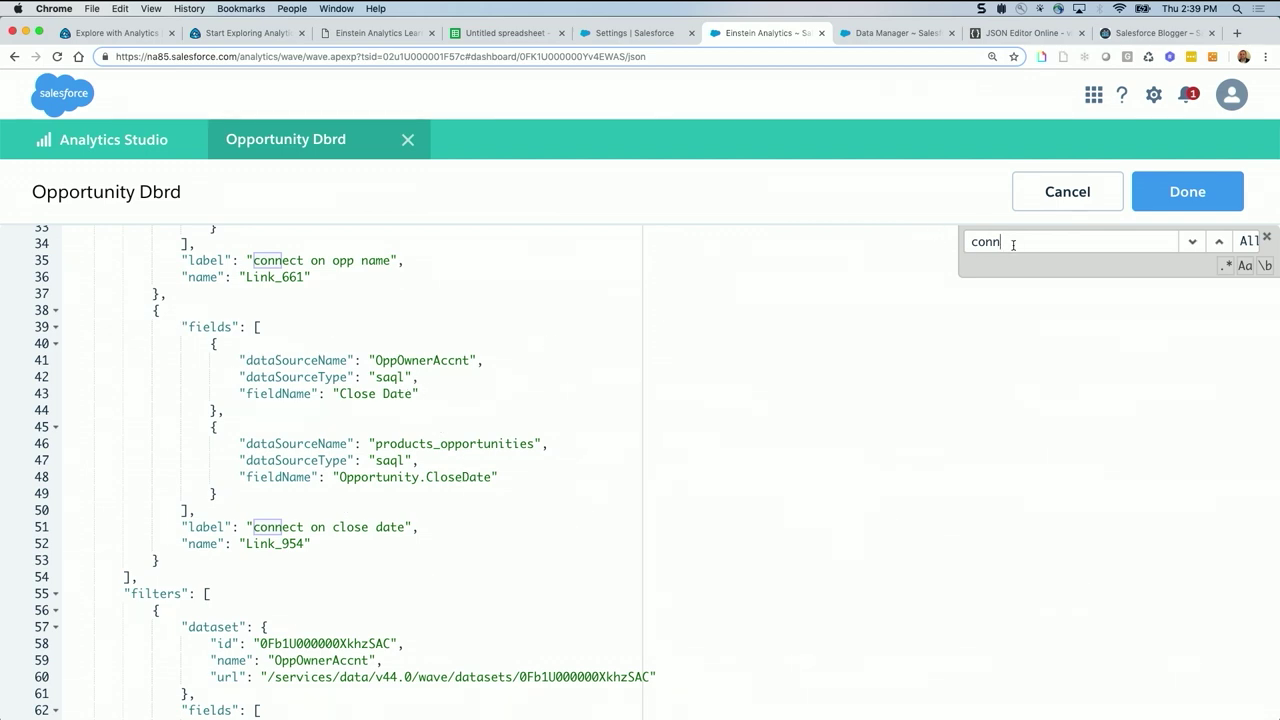
pyautogui.press('super+a')
pyautogui.press('super+v')
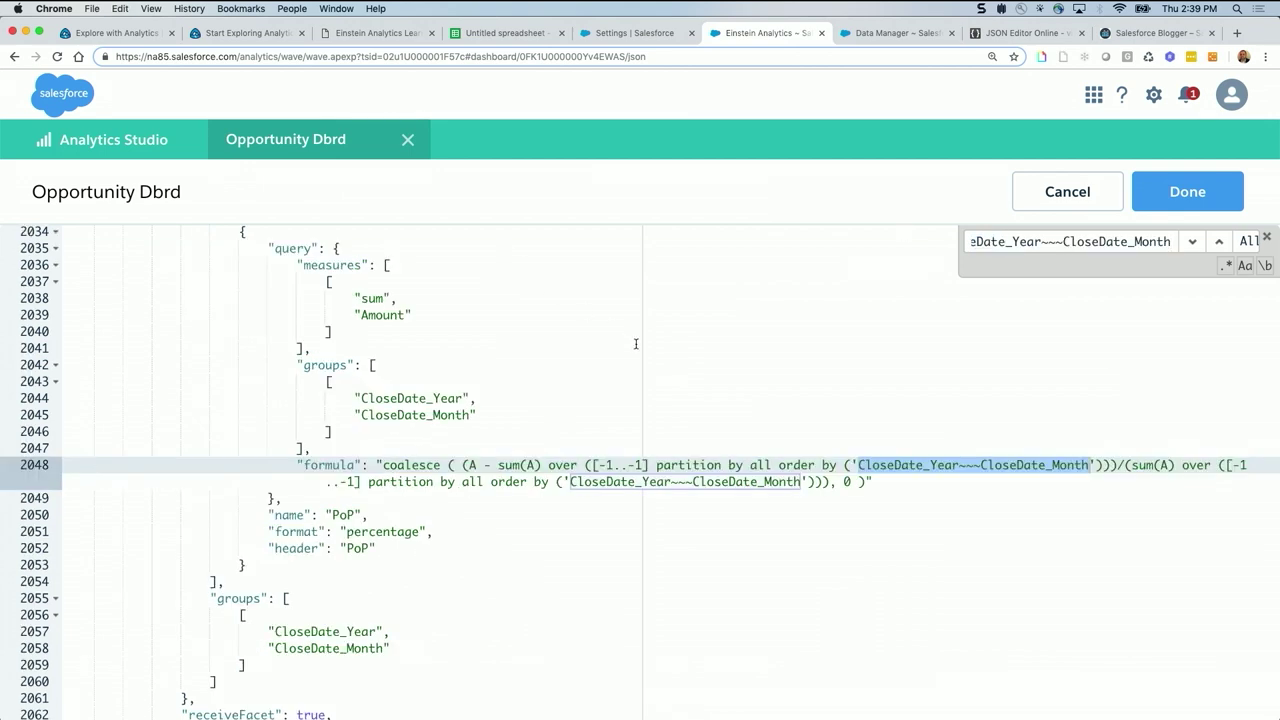
pyautogui.press('super+z')
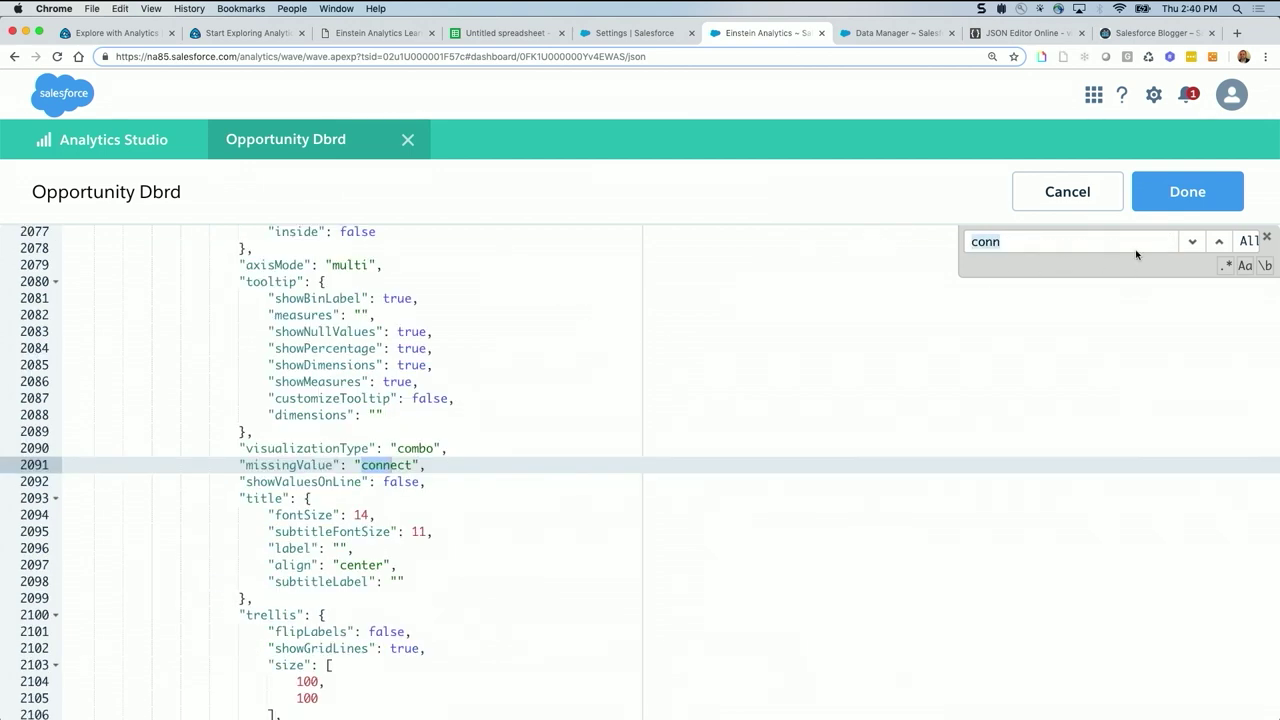
# Refine the search to 'connection' and step through matches to the Link_954 close-date connection
pyautogui.click(1086, 243)
pyautogui.write('ect')
pyautogui.press('Return')
pyautogui.press('Return')
pyautogui.press('Return')
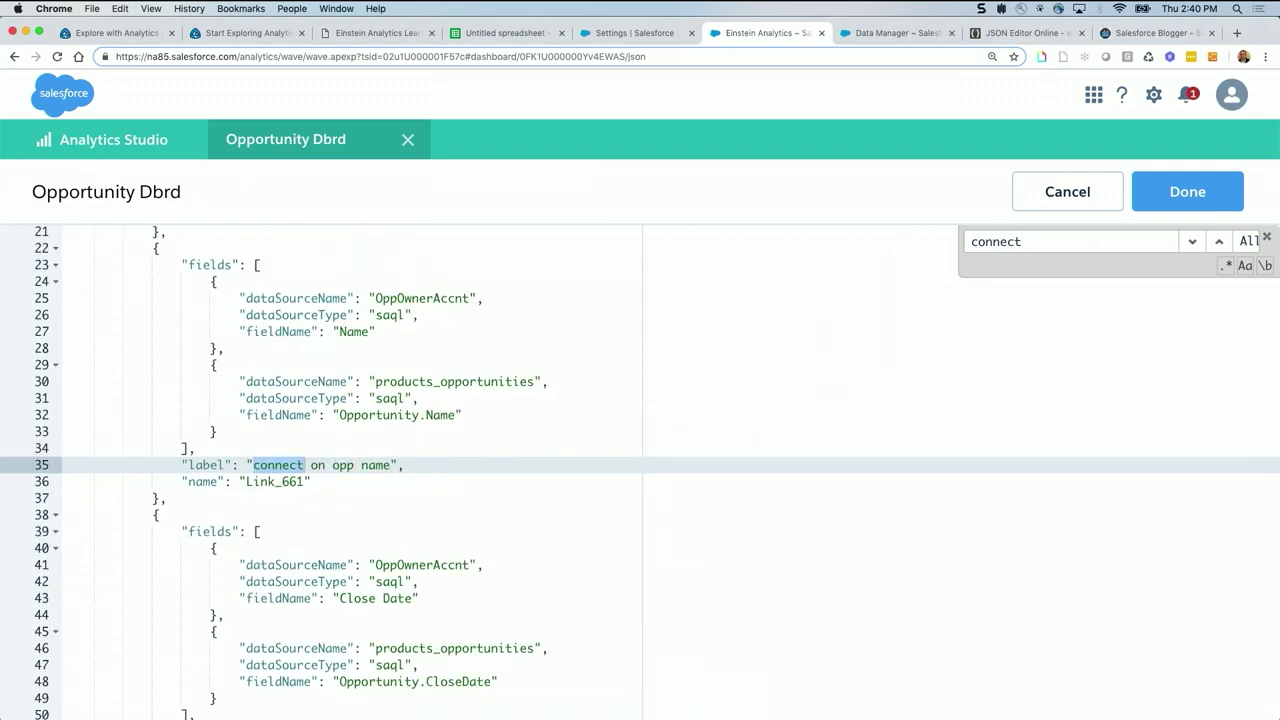
pyautogui.write('ion')
pyautogui.scroll(-3, 441, 552)
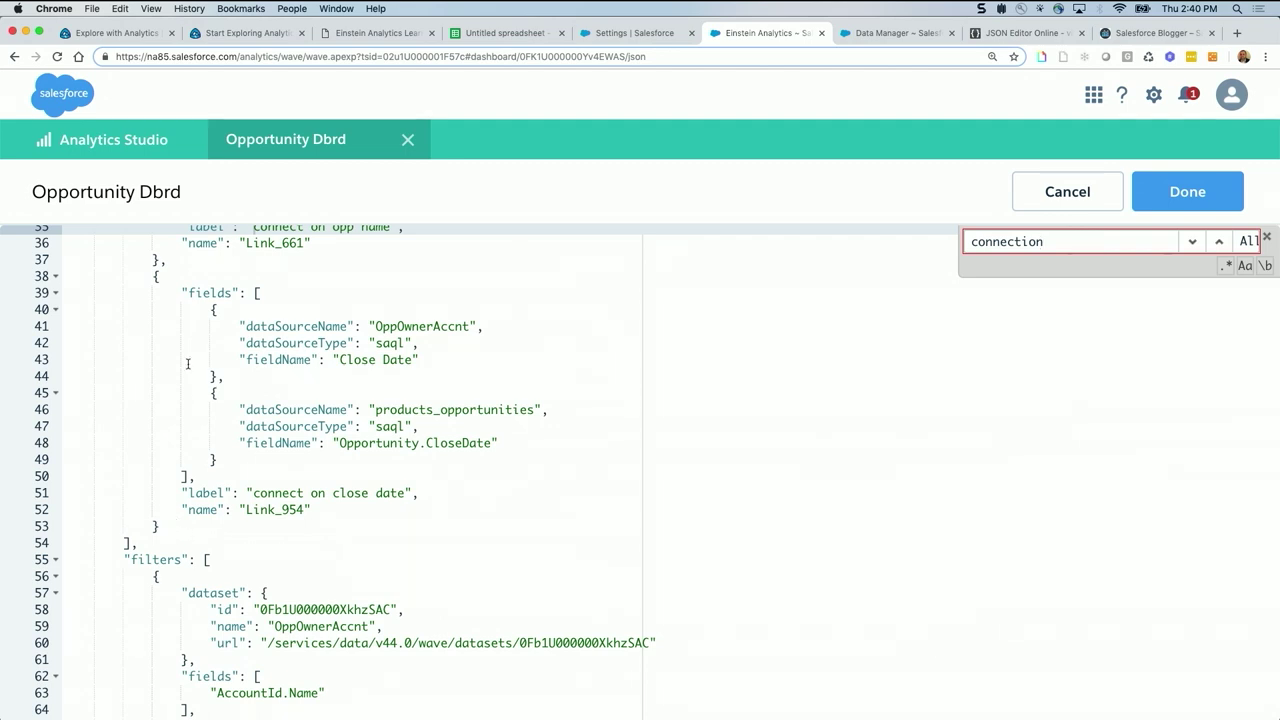
pyautogui.scroll(1, 187, 360)
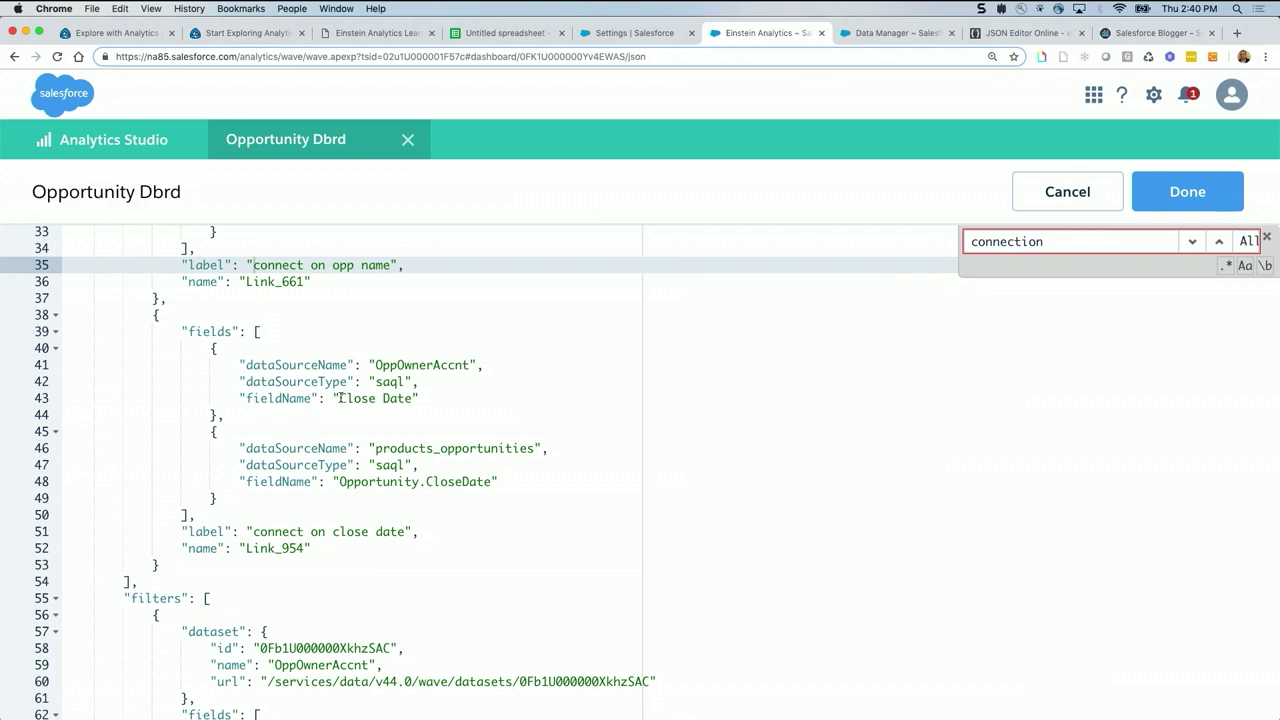
# Edit the JSON so line 43 reads CloseDate_Year~~~CloseDate_Month and line 48 Opportunity.CloseDate_Year~~~Opportunity.CloseDate_Month, then apply
pyautogui.moveTo(340, 398); pyautogui.dragTo(414, 399)
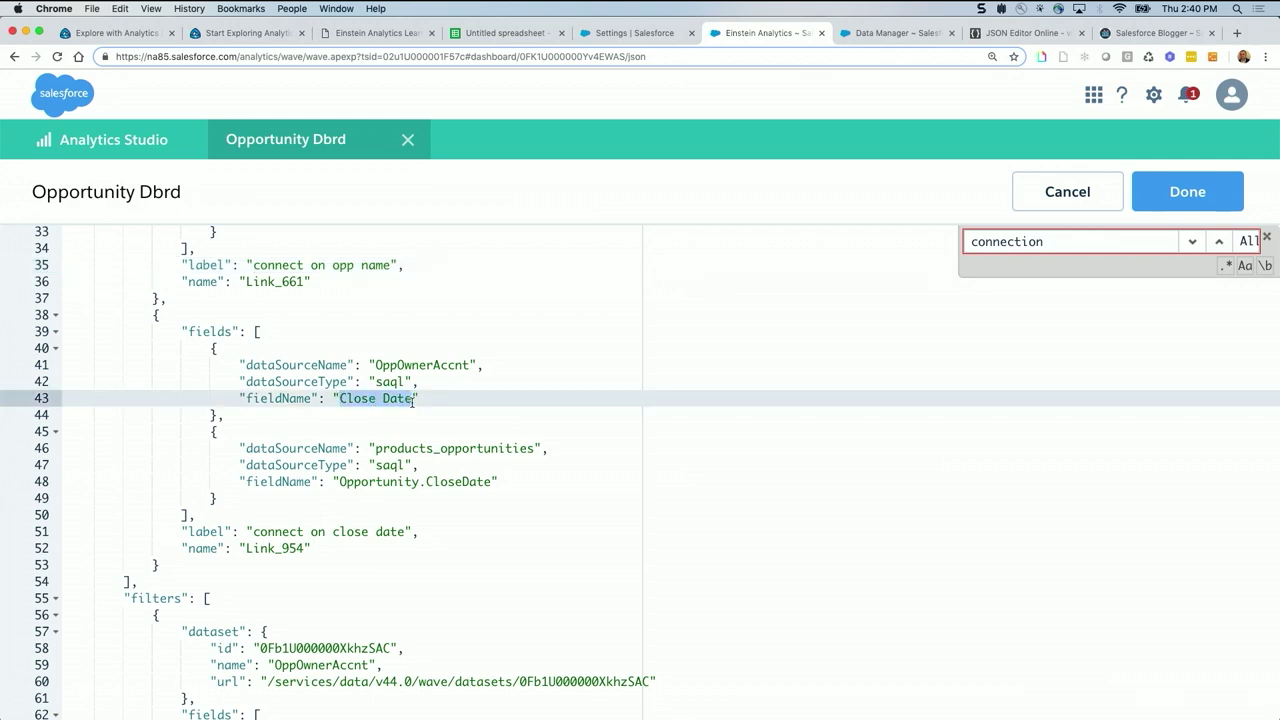
pyautogui.write('CloseDate_Year~~~CloseDate_Month')
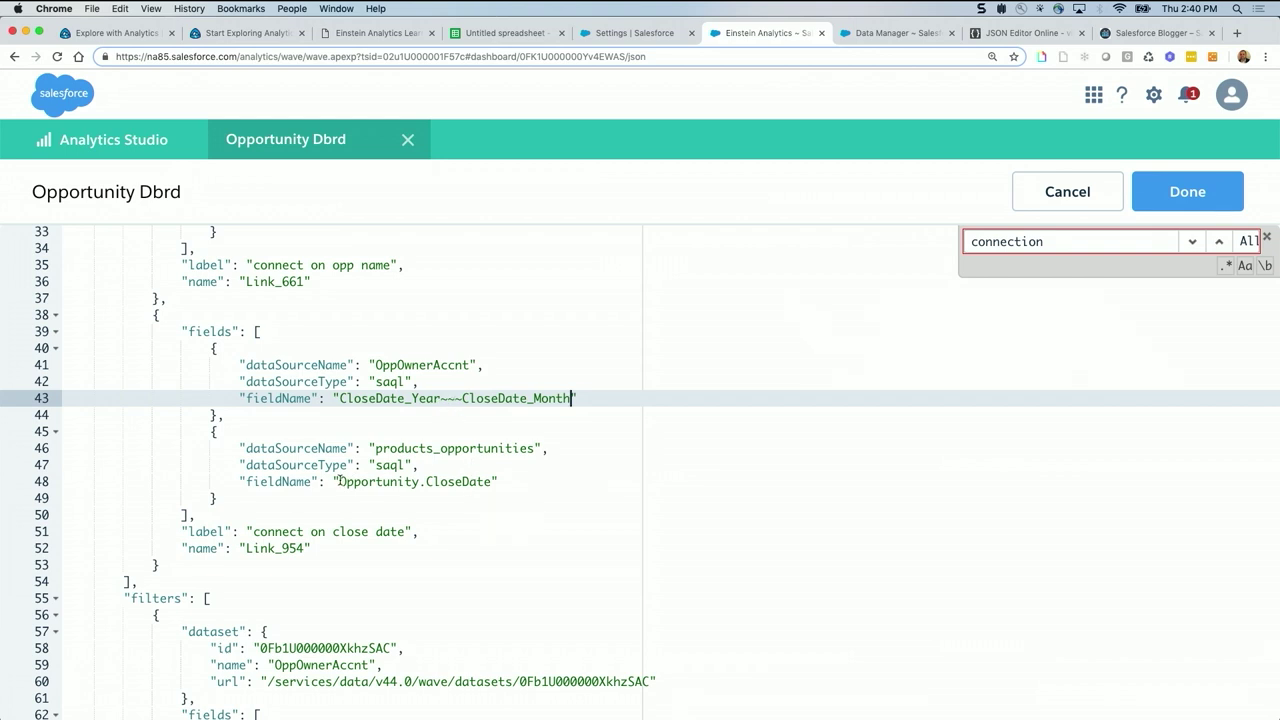
pyautogui.click(495, 482)
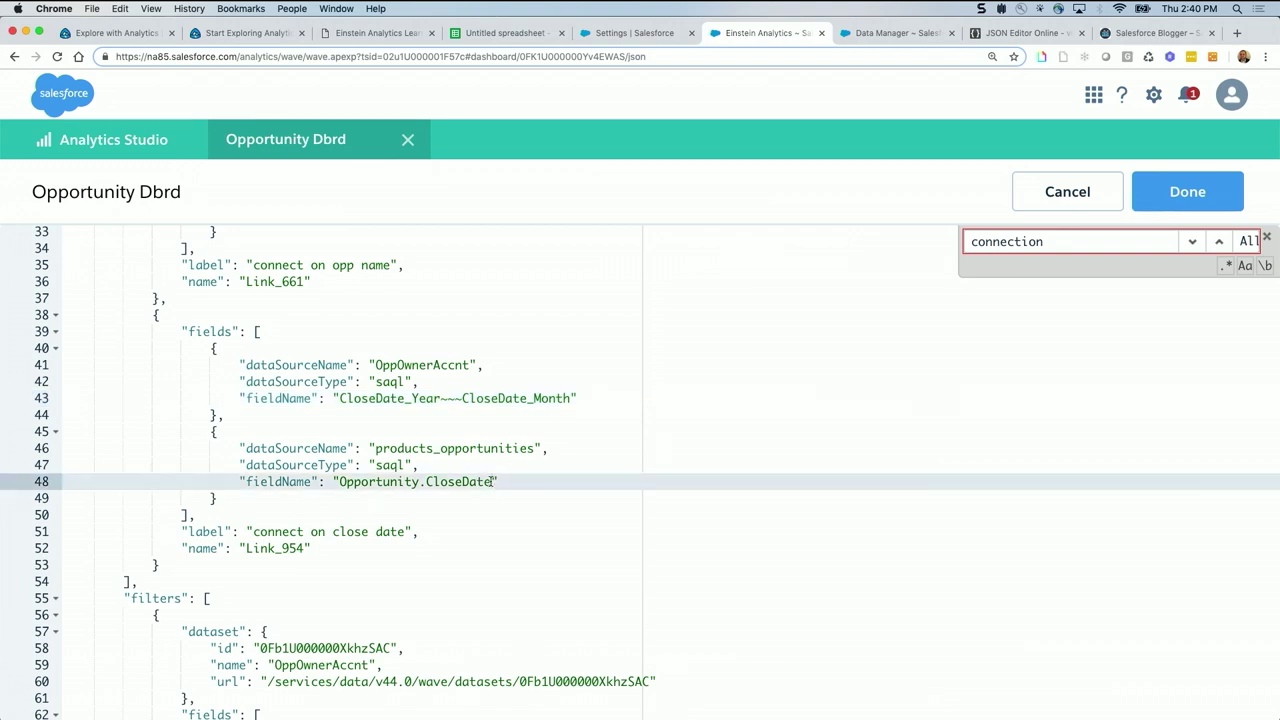
pyautogui.write('_Year~~~')
pyautogui.moveTo(527, 481); pyautogui.dragTo(339, 482)
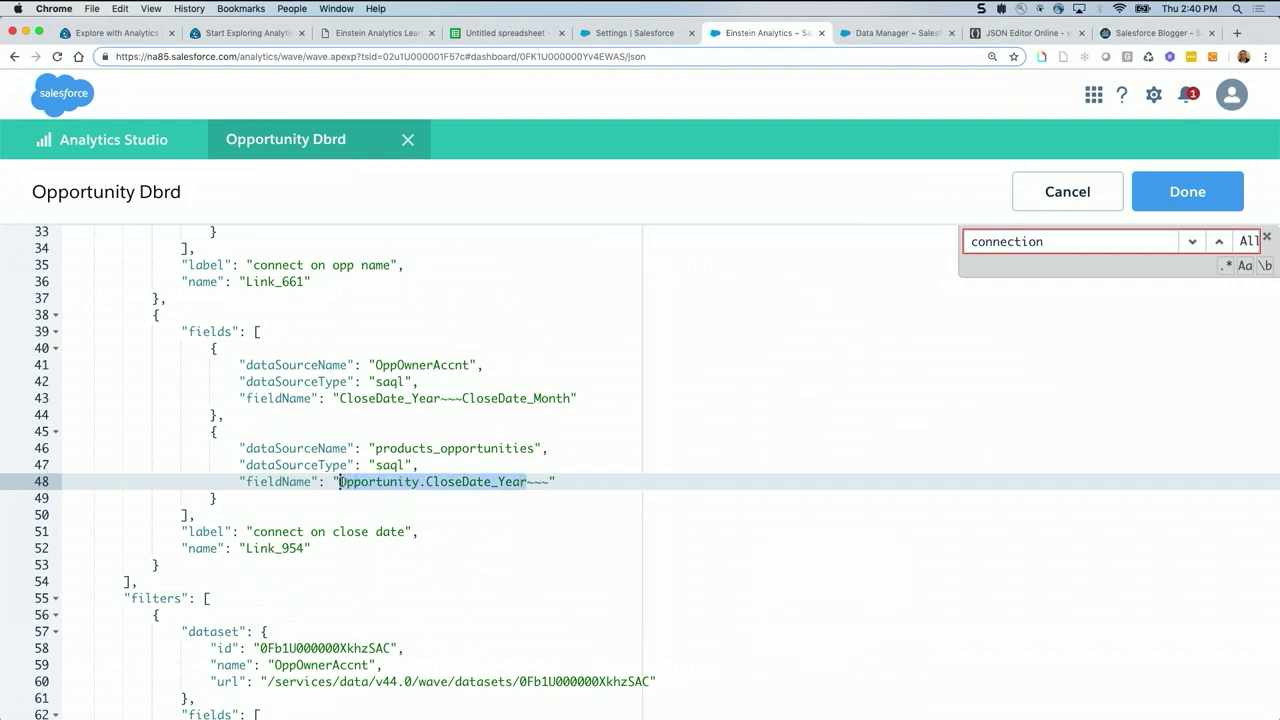
pyautogui.hotkey('ctrl', 'c')
pyautogui.click(553, 481)
pyautogui.hotkey('ctrl', 'v')
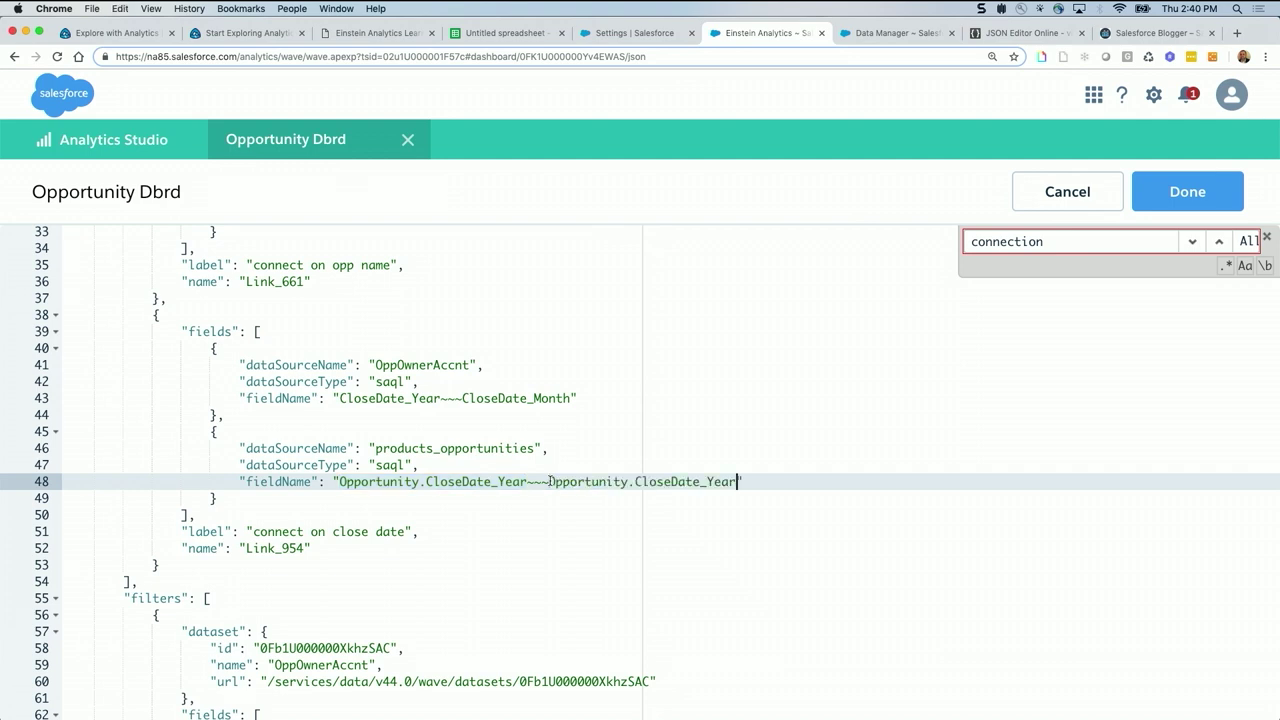
pyautogui.press('BackSpace')
pyautogui.press('BackSpace')
pyautogui.press('BackSpace')
pyautogui.press('BackSpace')
pyautogui.write('Month')
pyautogui.click(1172, 193)
# In view mode, pick the 2018-04 bar, then another month, in the PoP chart to filter Product Family
pyautogui.click(1120, 192)
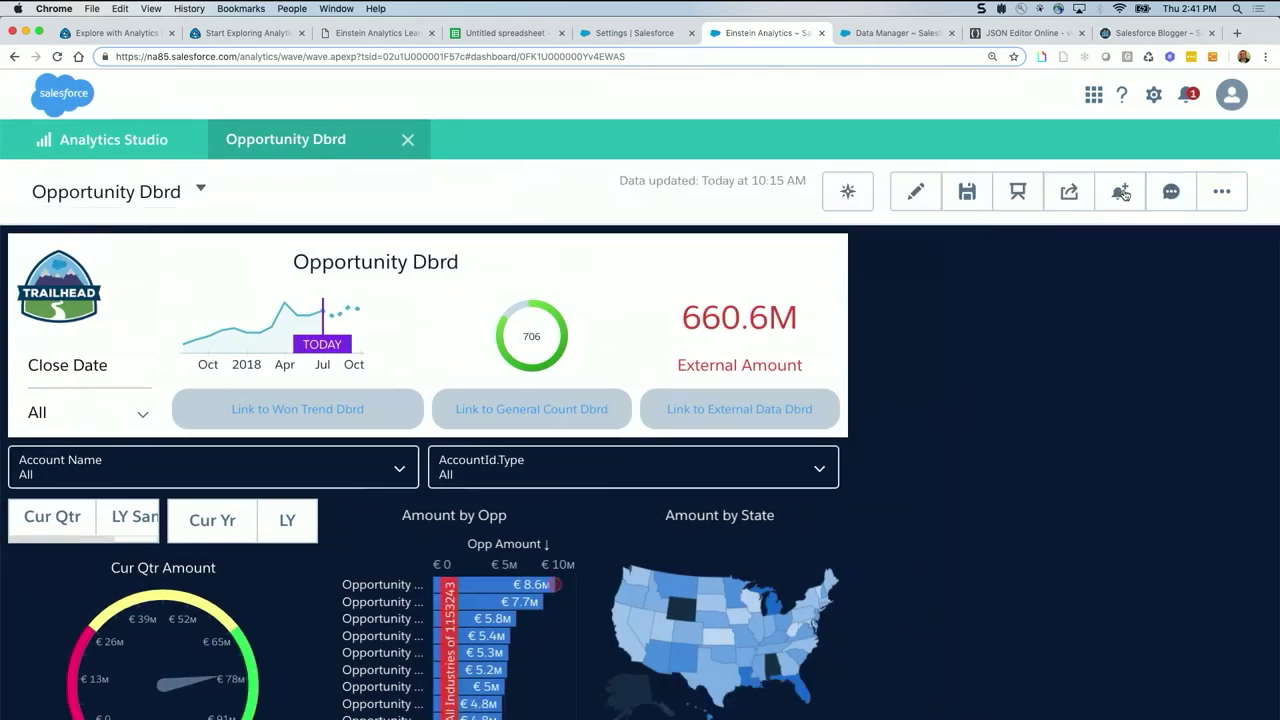
pyautogui.scroll(-10, 480, 600)
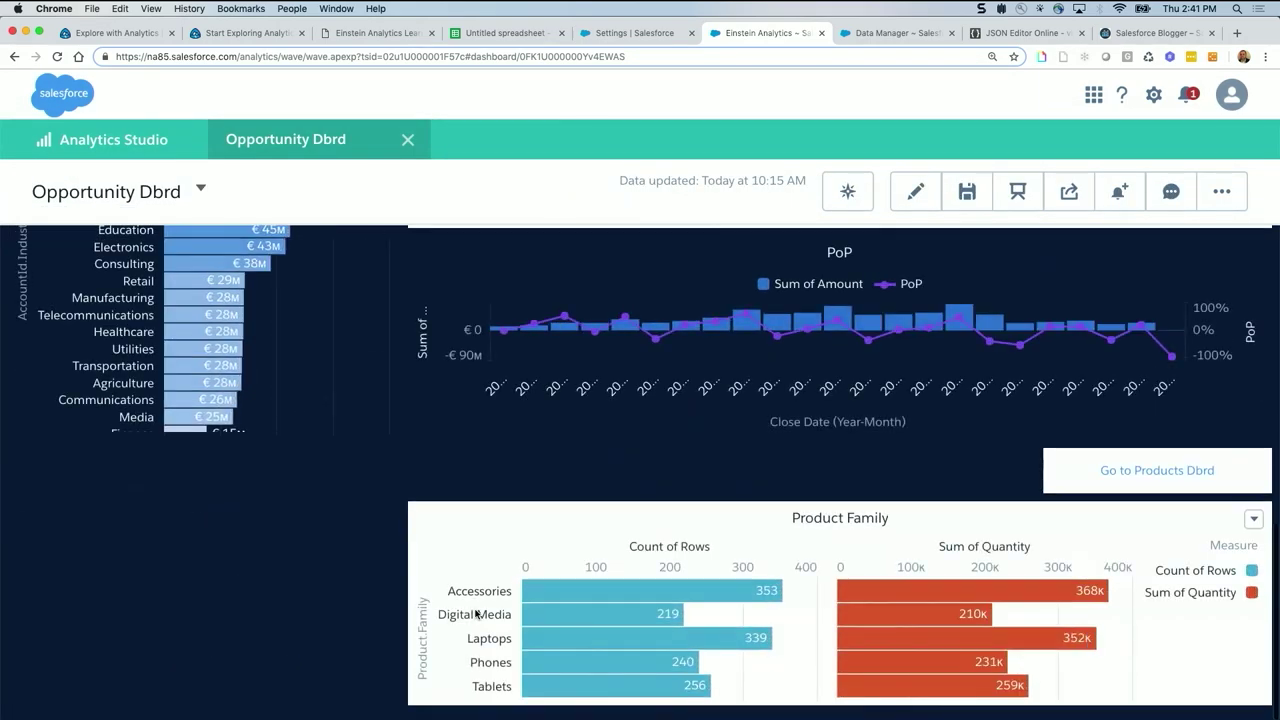
pyautogui.moveTo(744, 330)
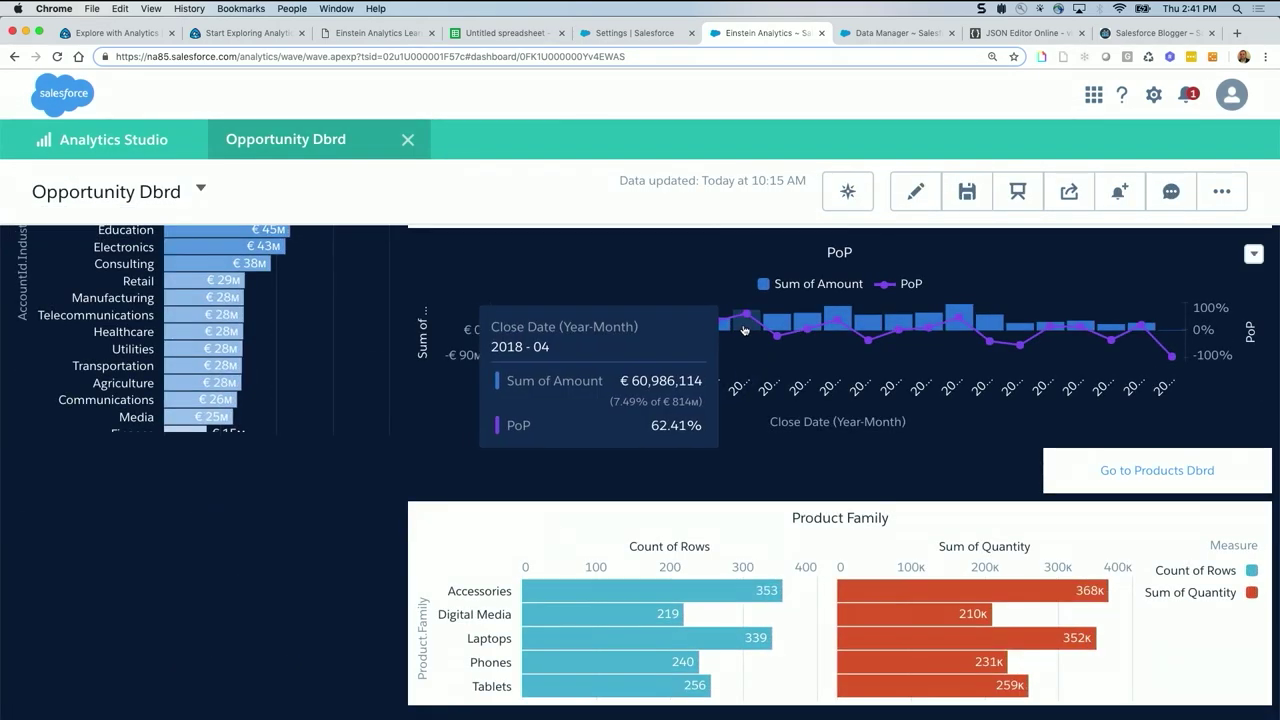
pyautogui.click(744, 330)
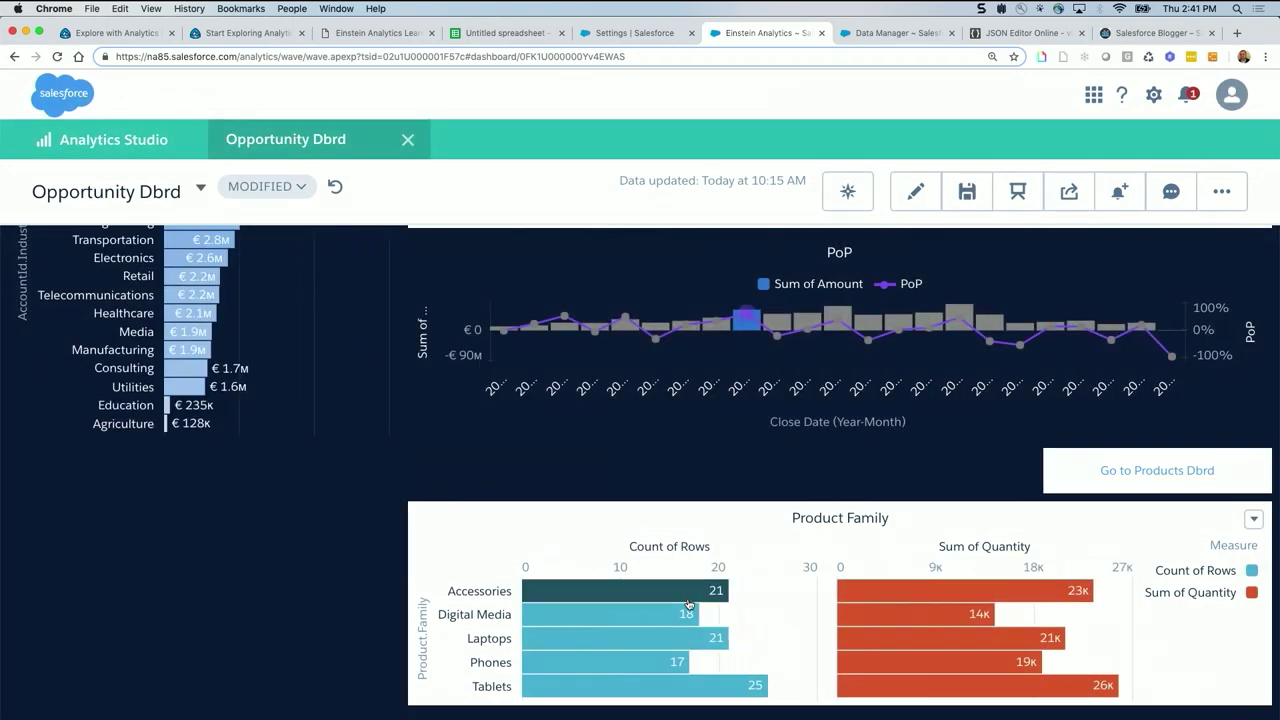
pyautogui.moveTo(689, 604)
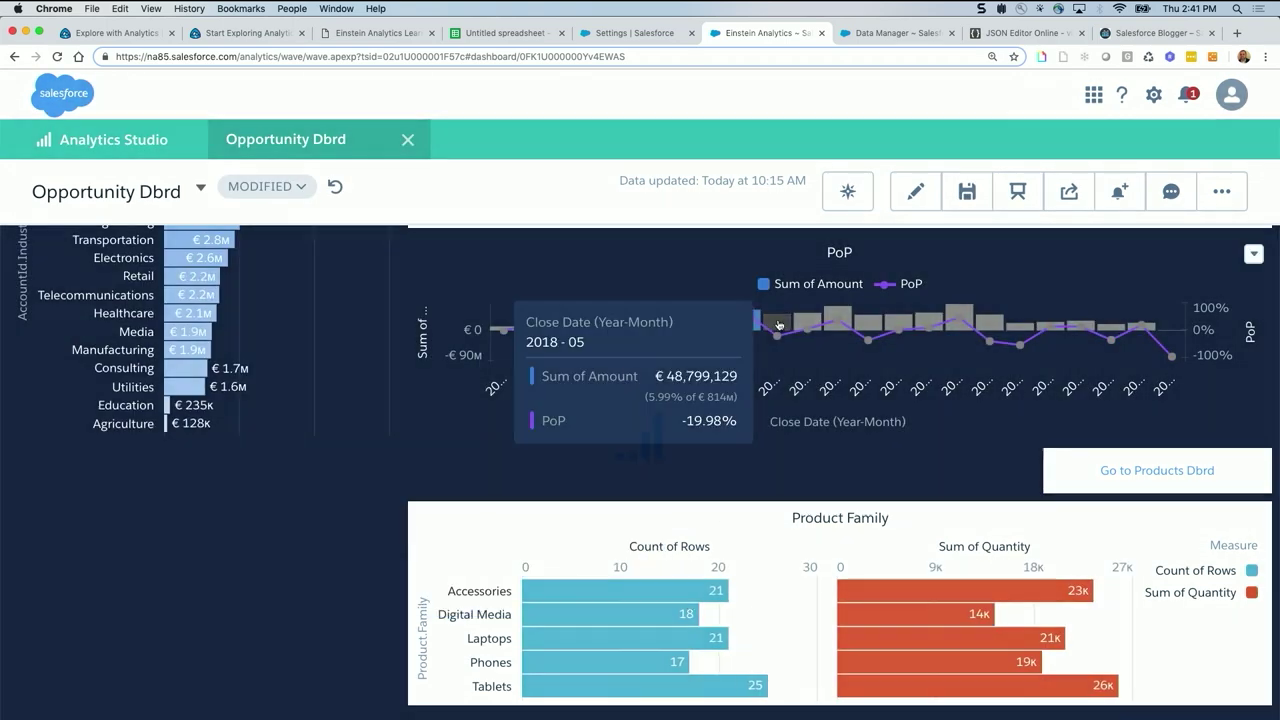
pyautogui.click(778, 323)
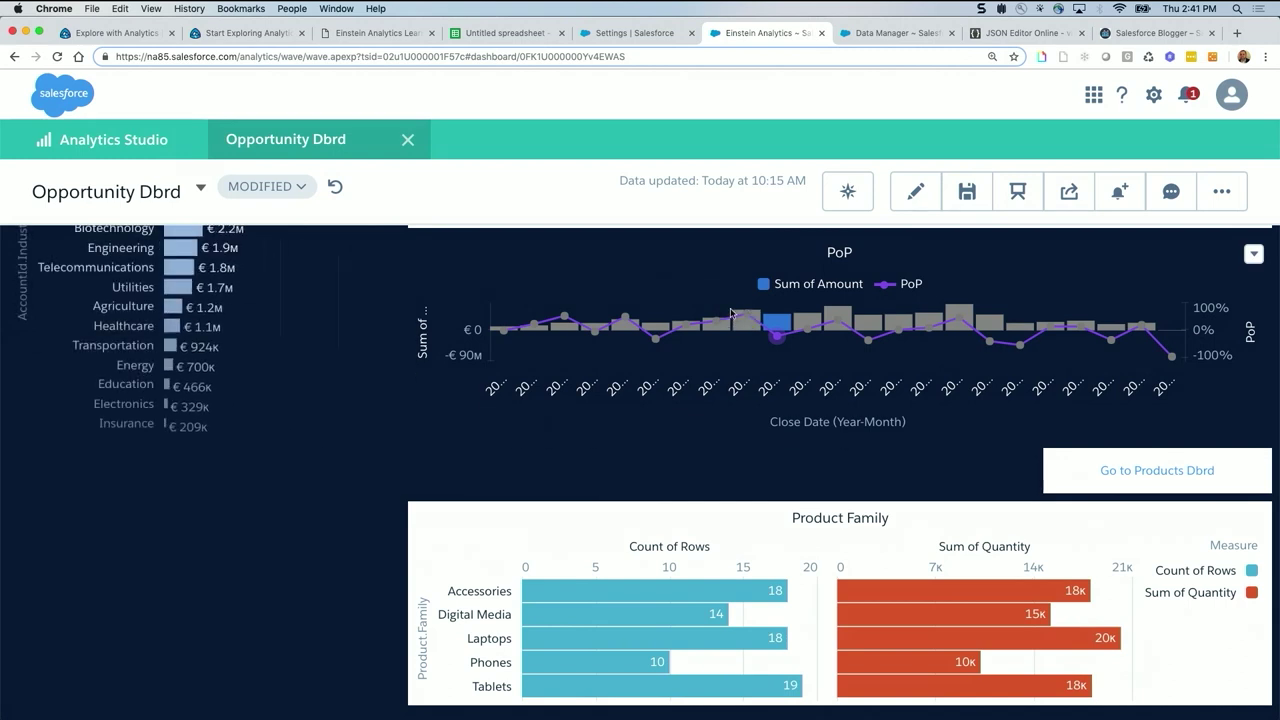